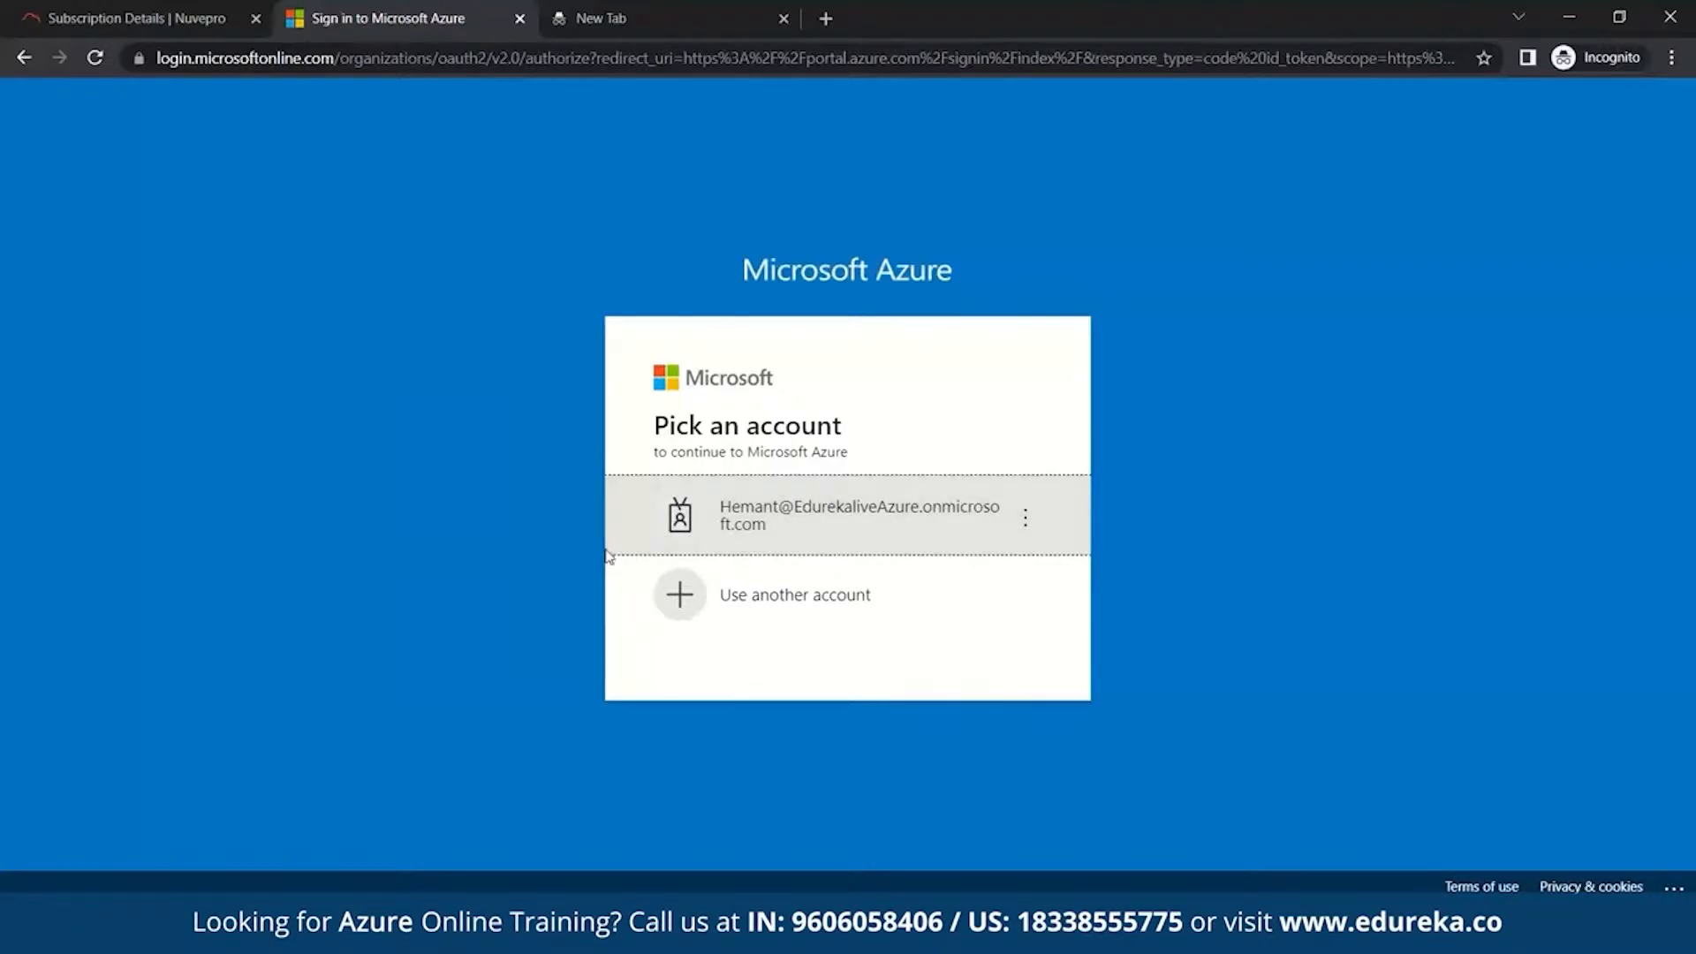
- Sign in with the existing account and its password, choosing to stay signed in
click(815, 532)
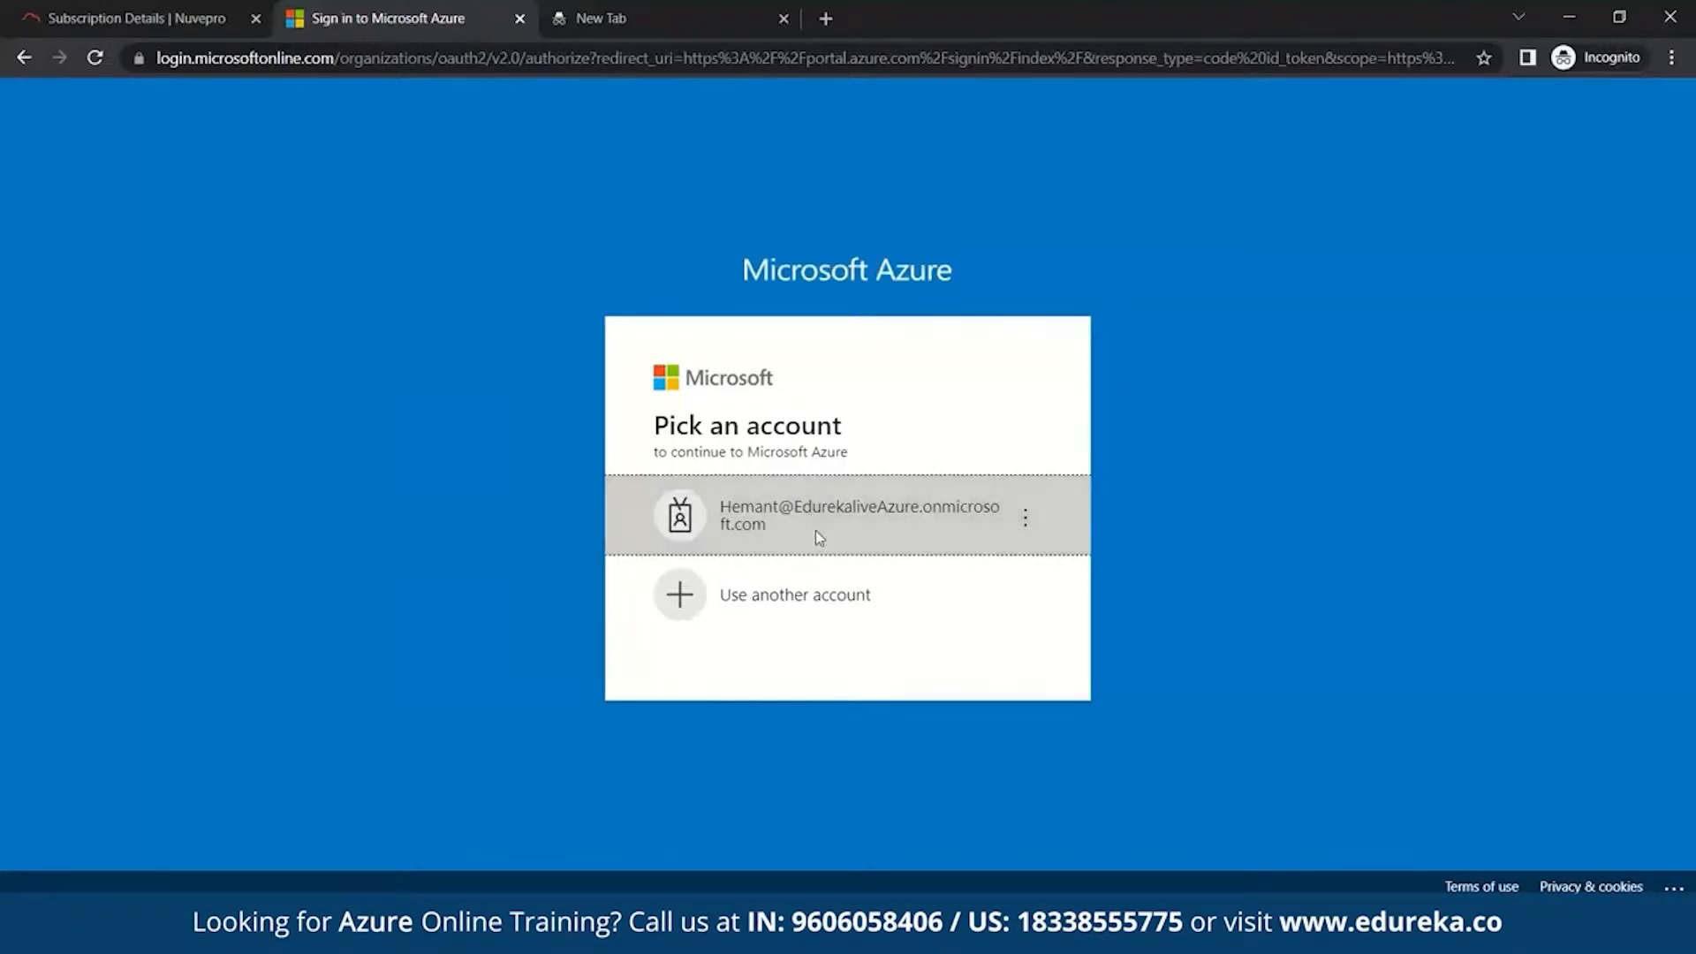
text(••••••)
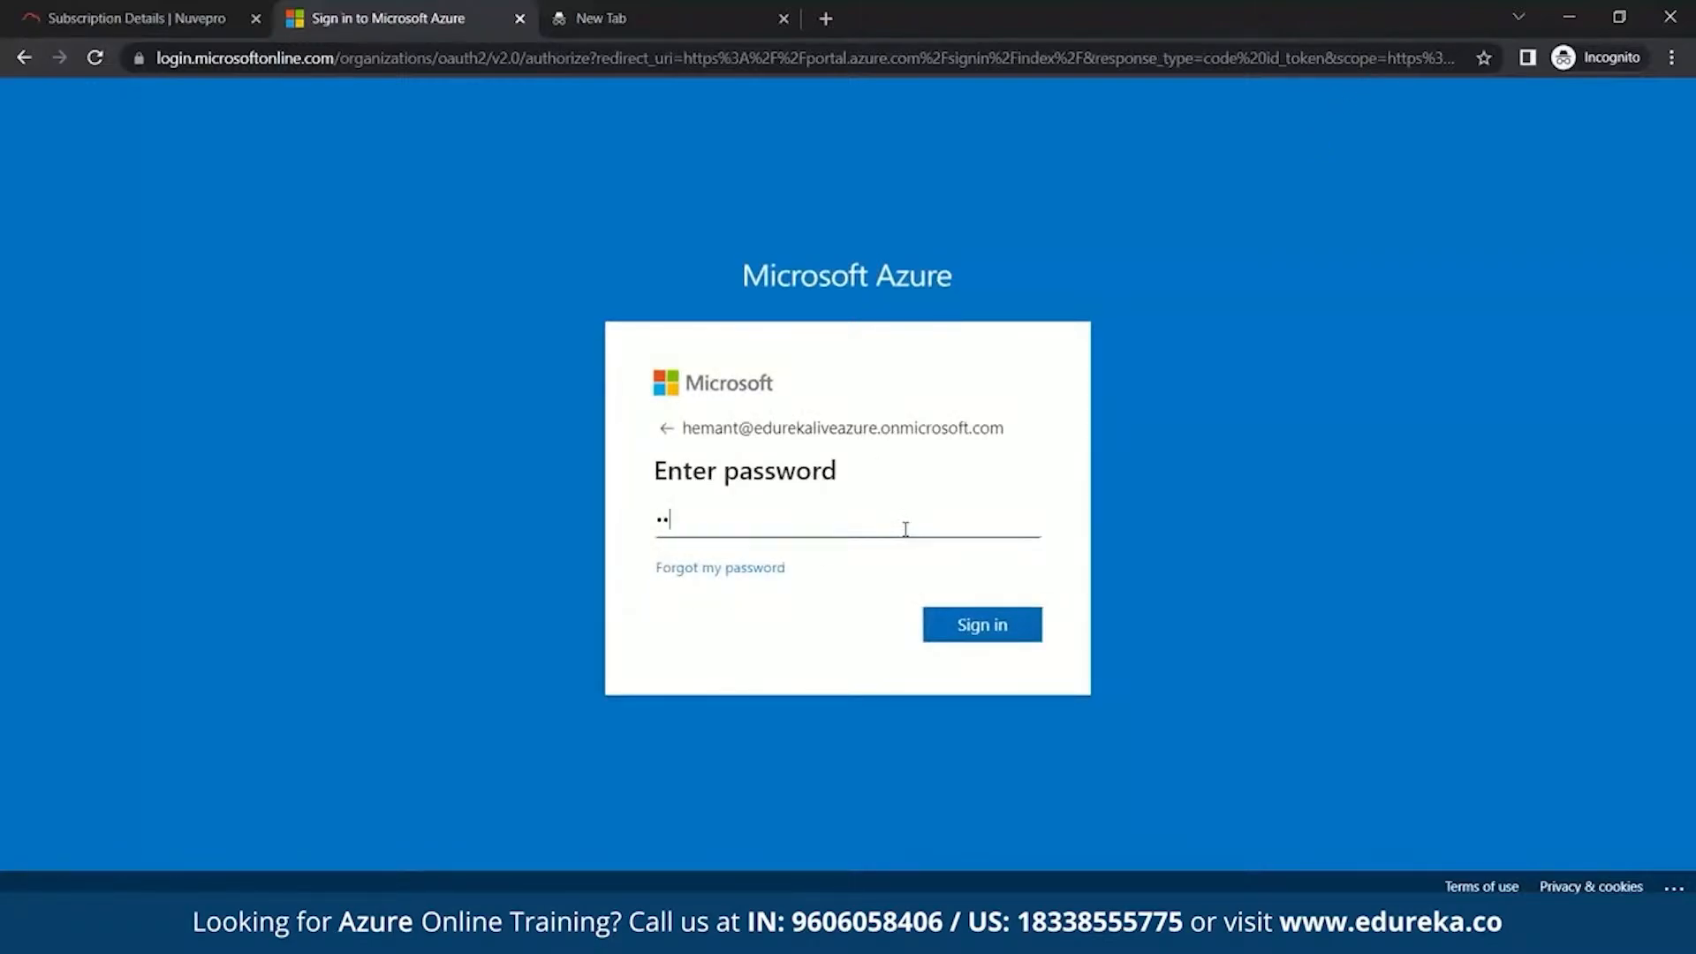
text(•••••)
key(Return)
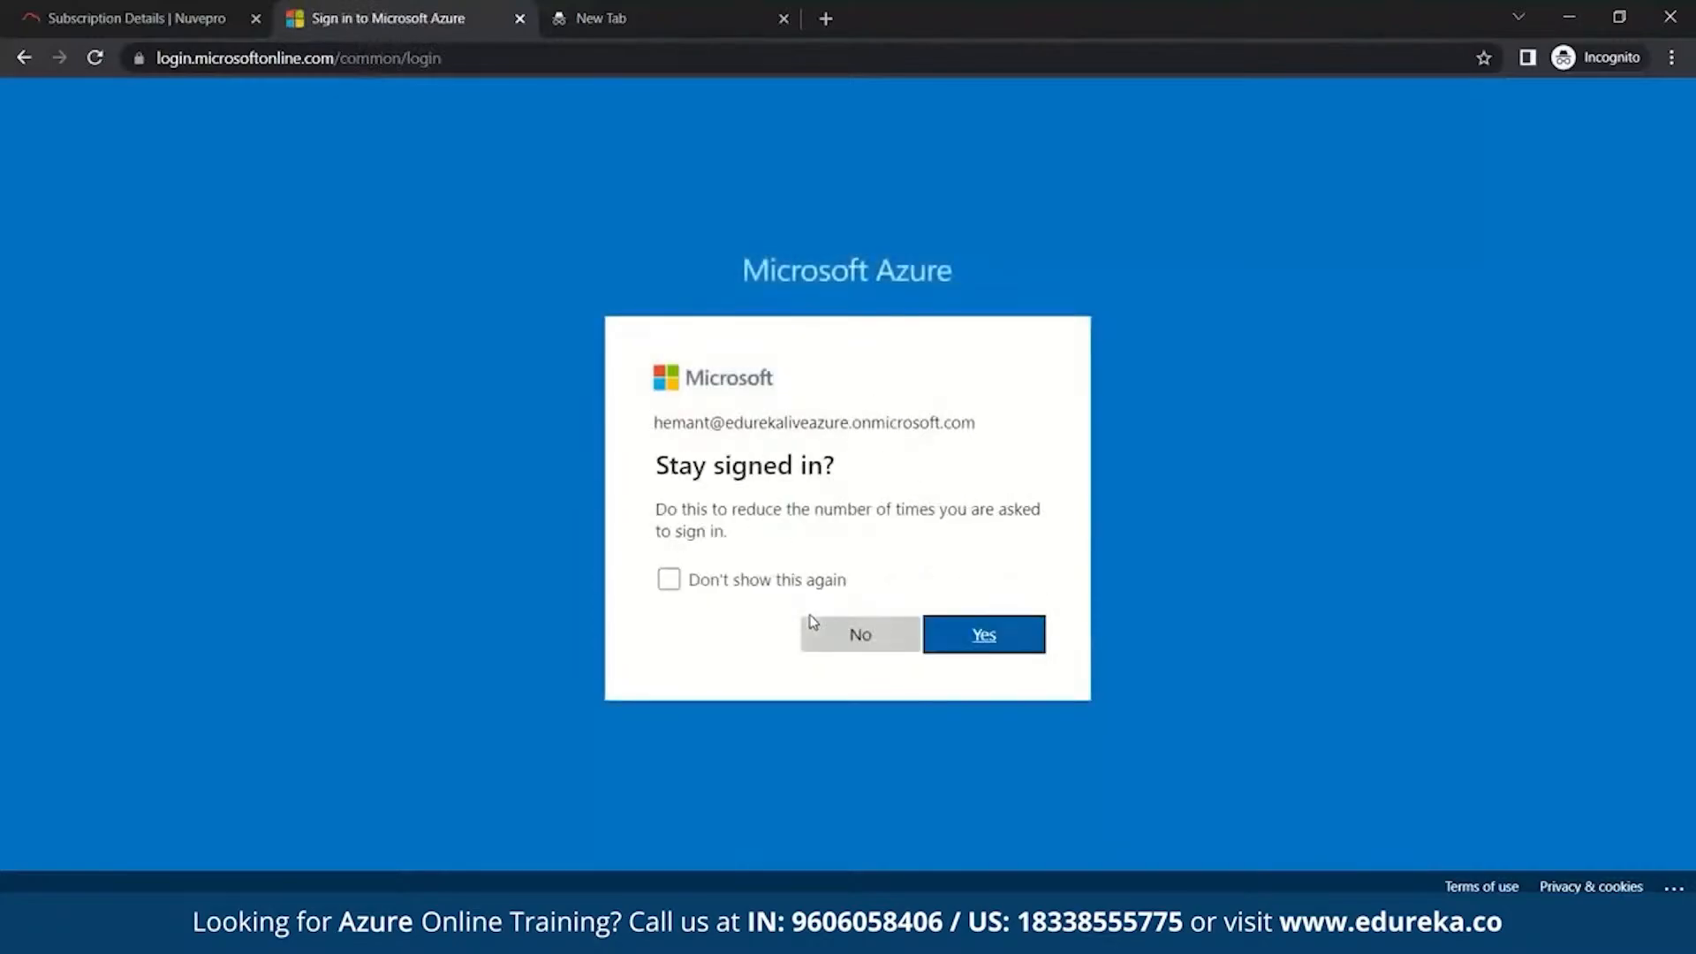
click(961, 647)
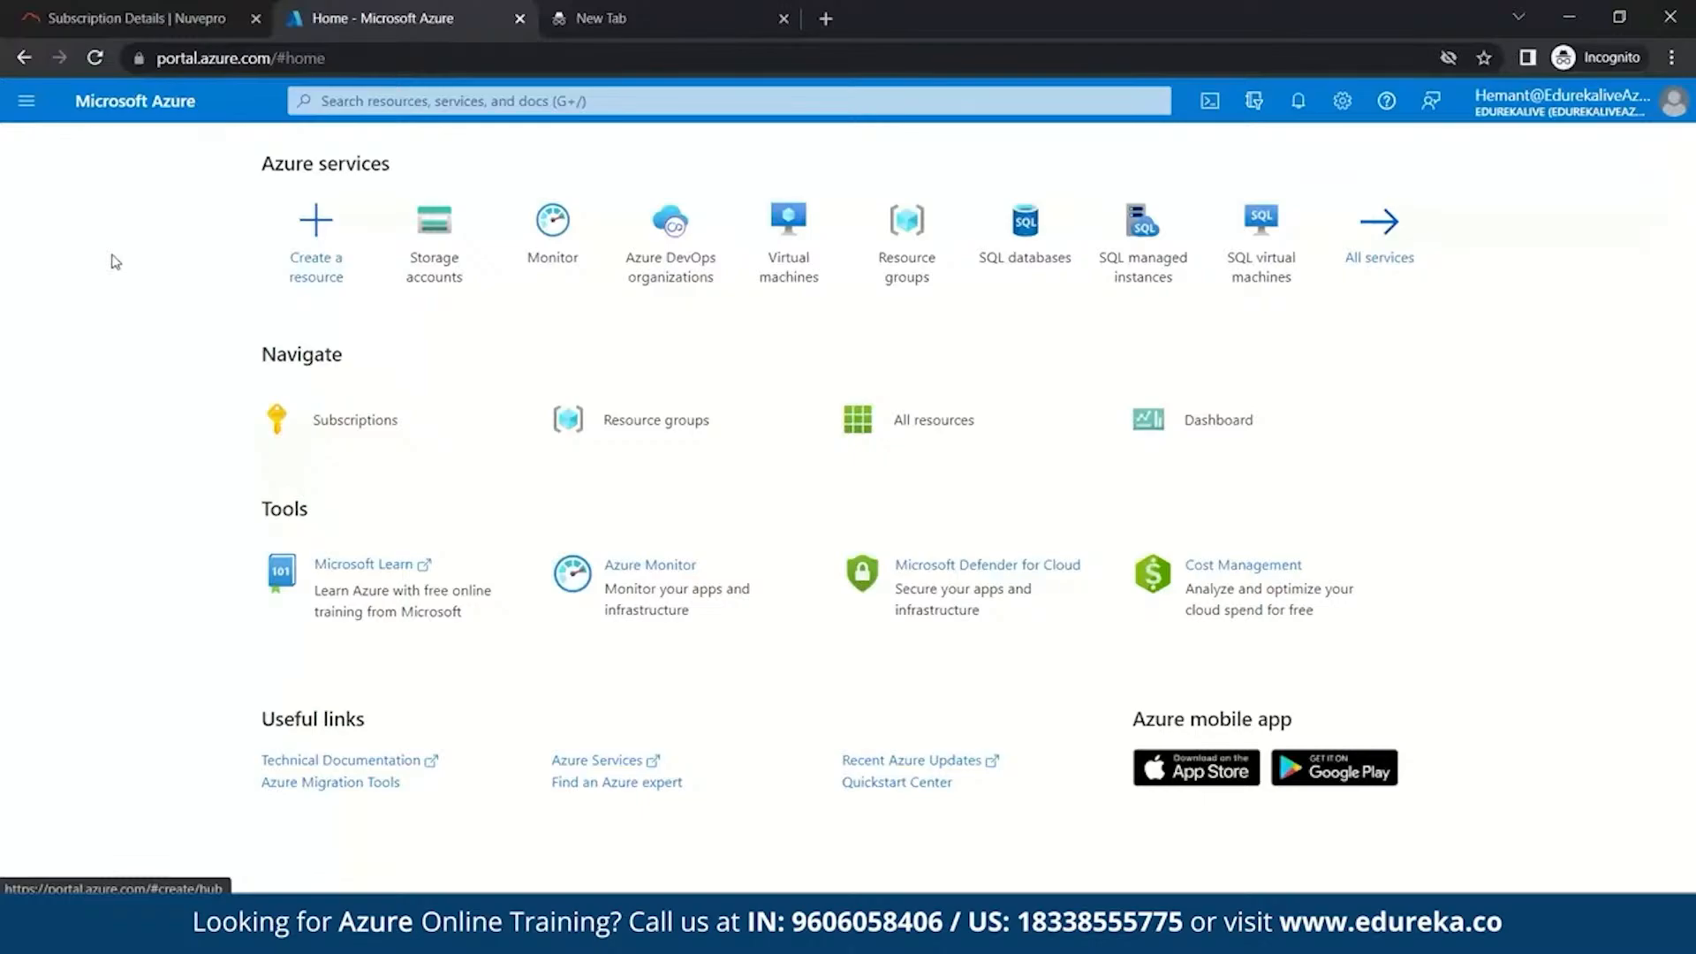
- From Create a resource, start creating a new Storage account
click(319, 218)
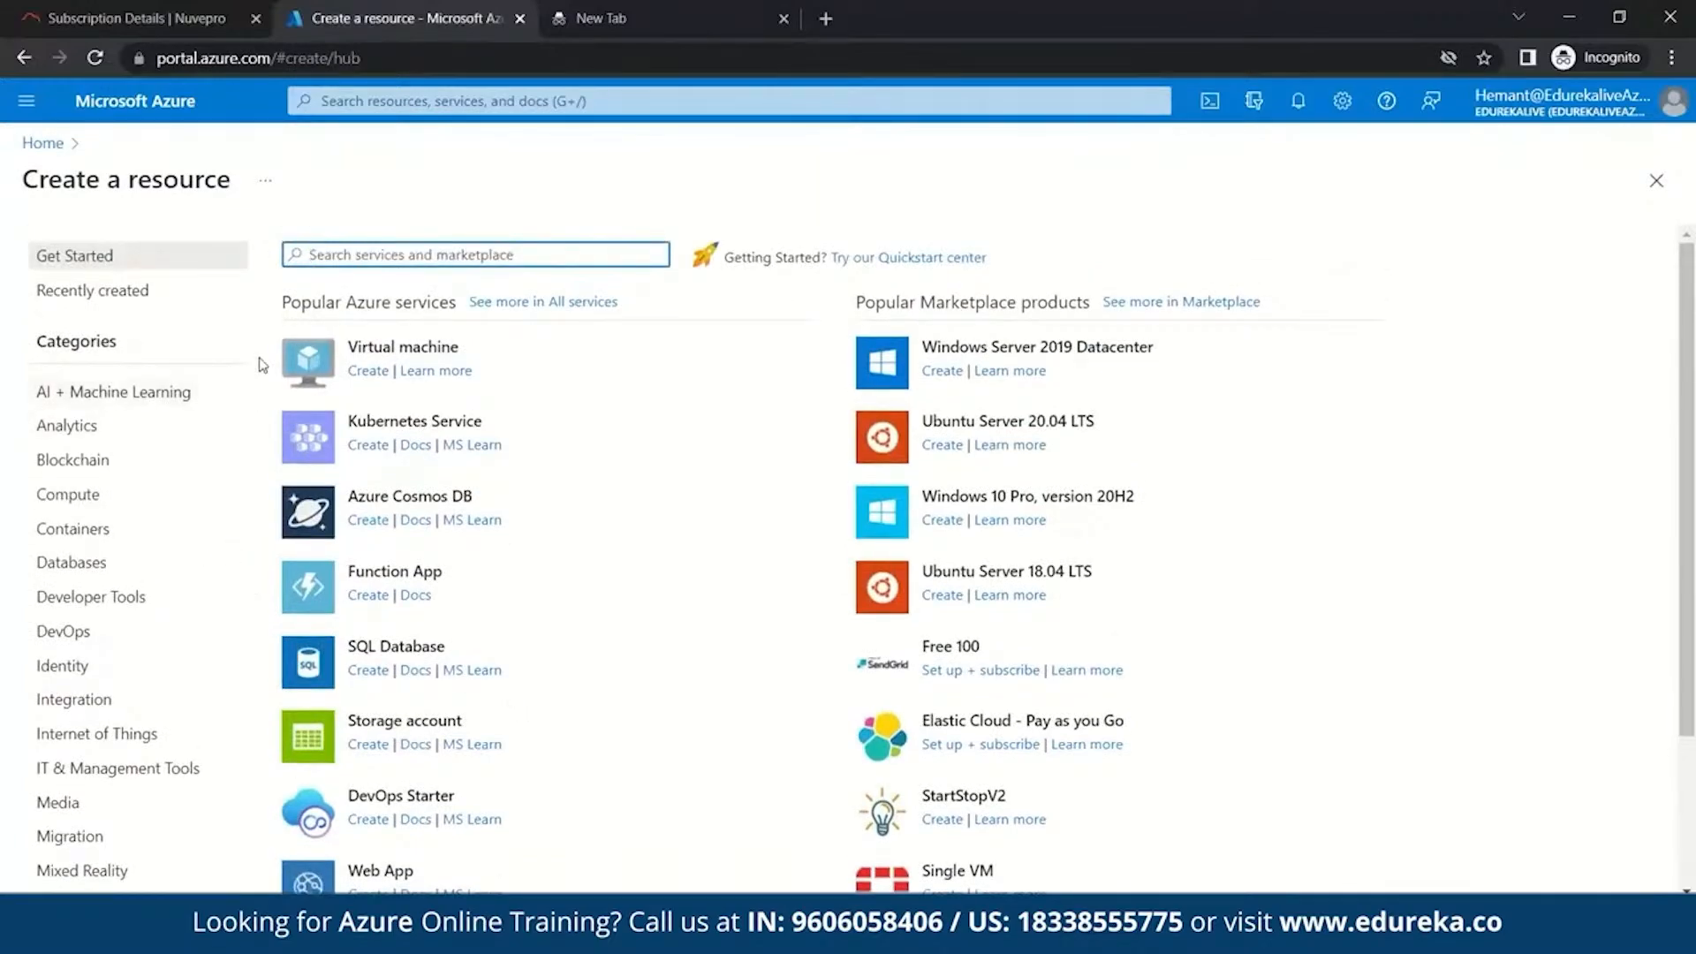
scroll(608, 598, down, 1)
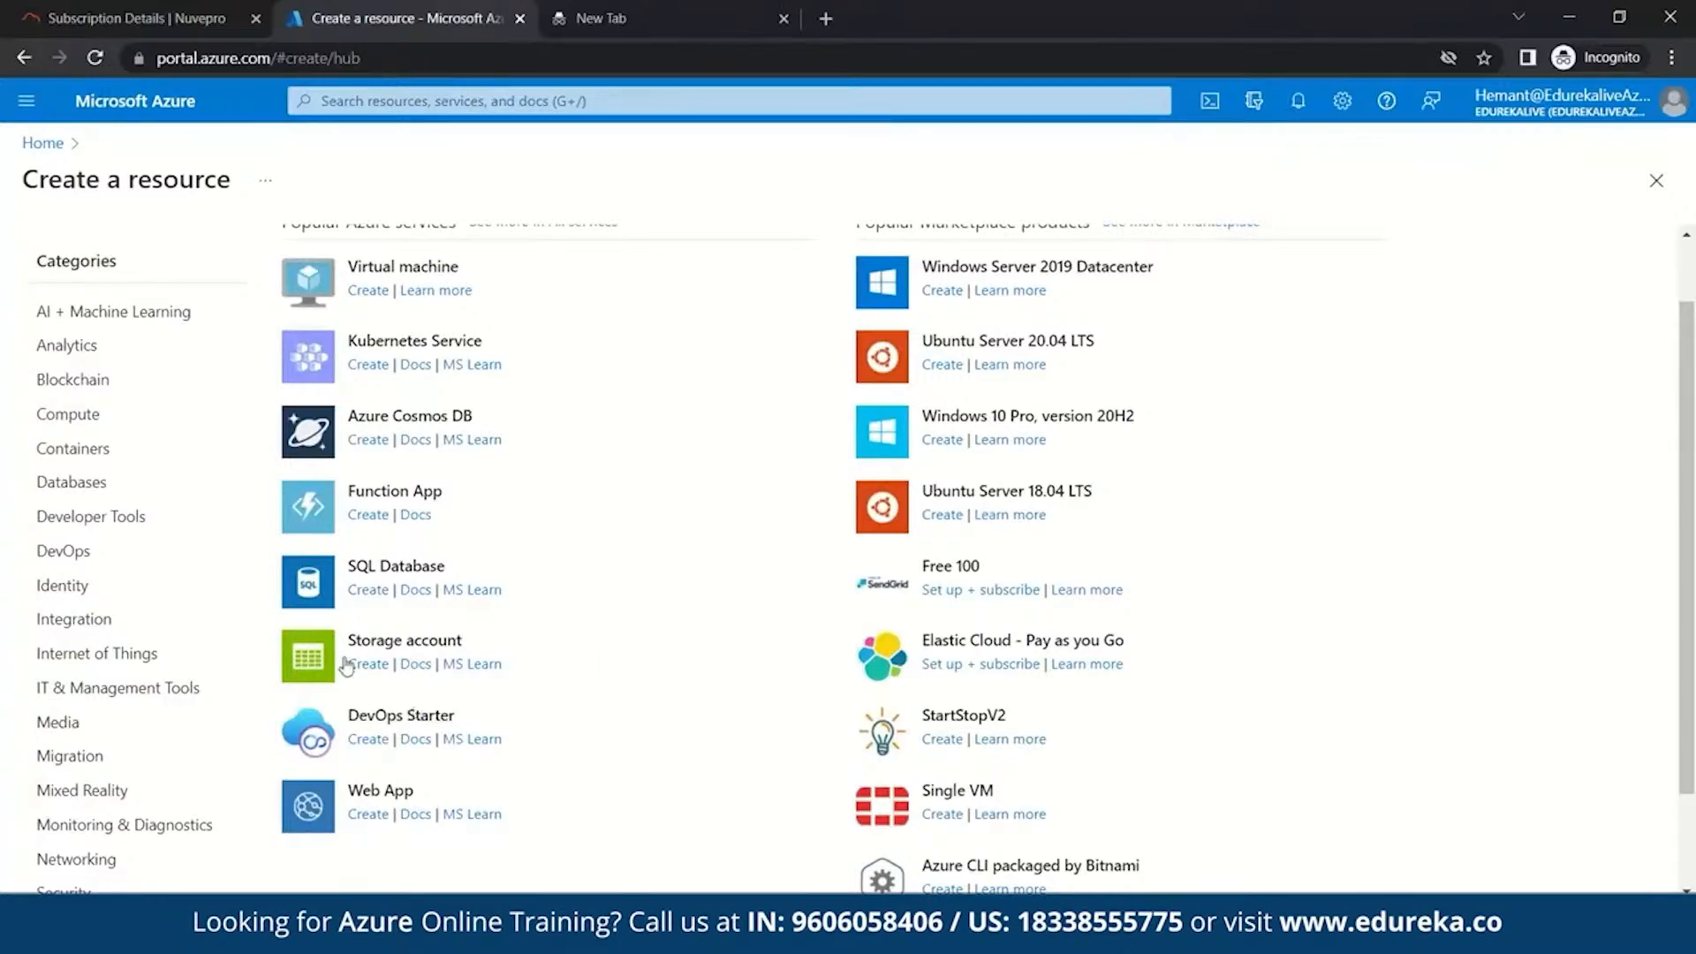
click(377, 645)
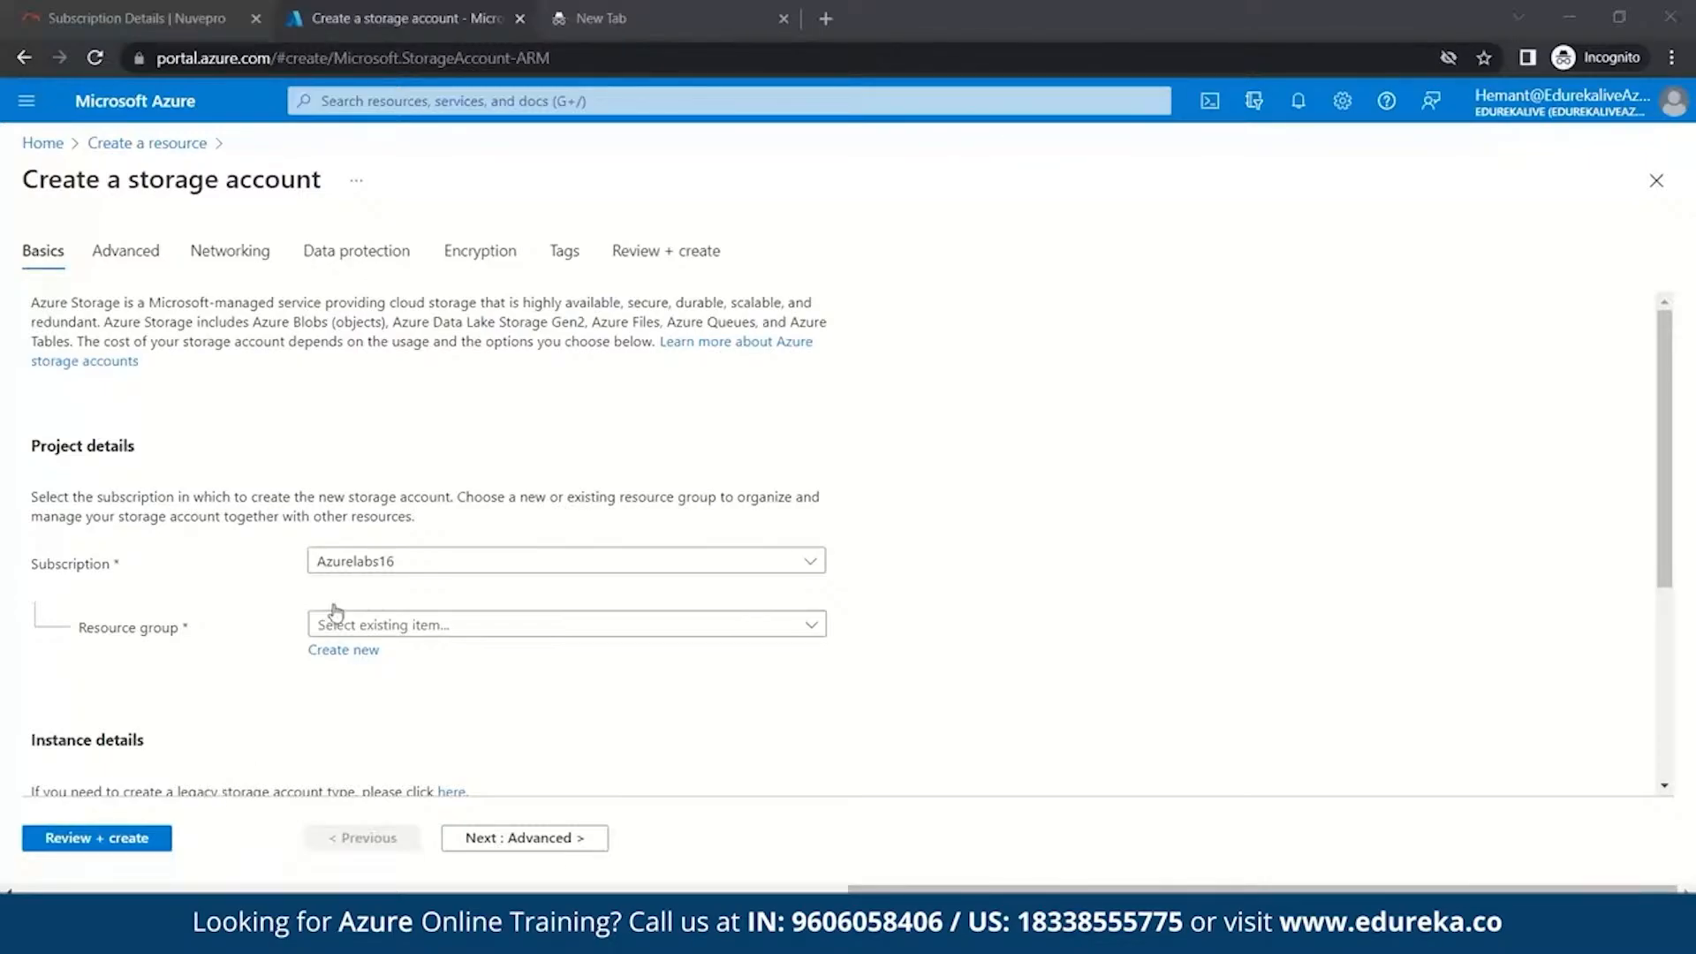
- Create a new resource group named DemoDataLake1 for the storage account
click(348, 652)
click(350, 654)
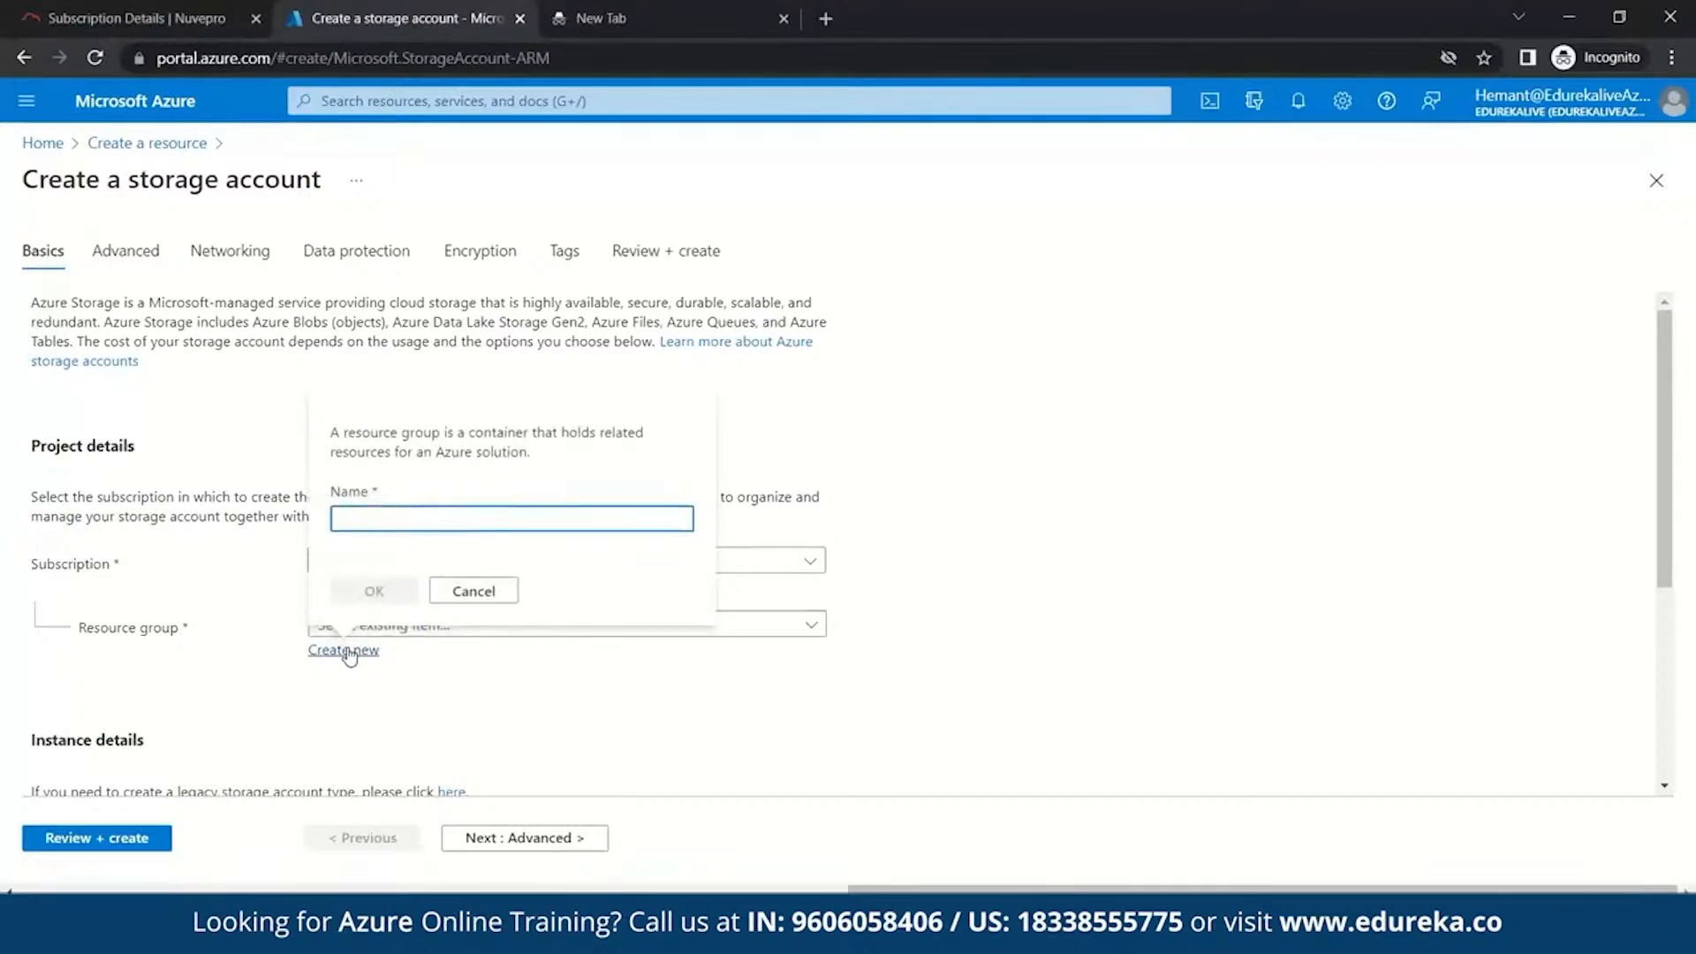
text(DemoDa)
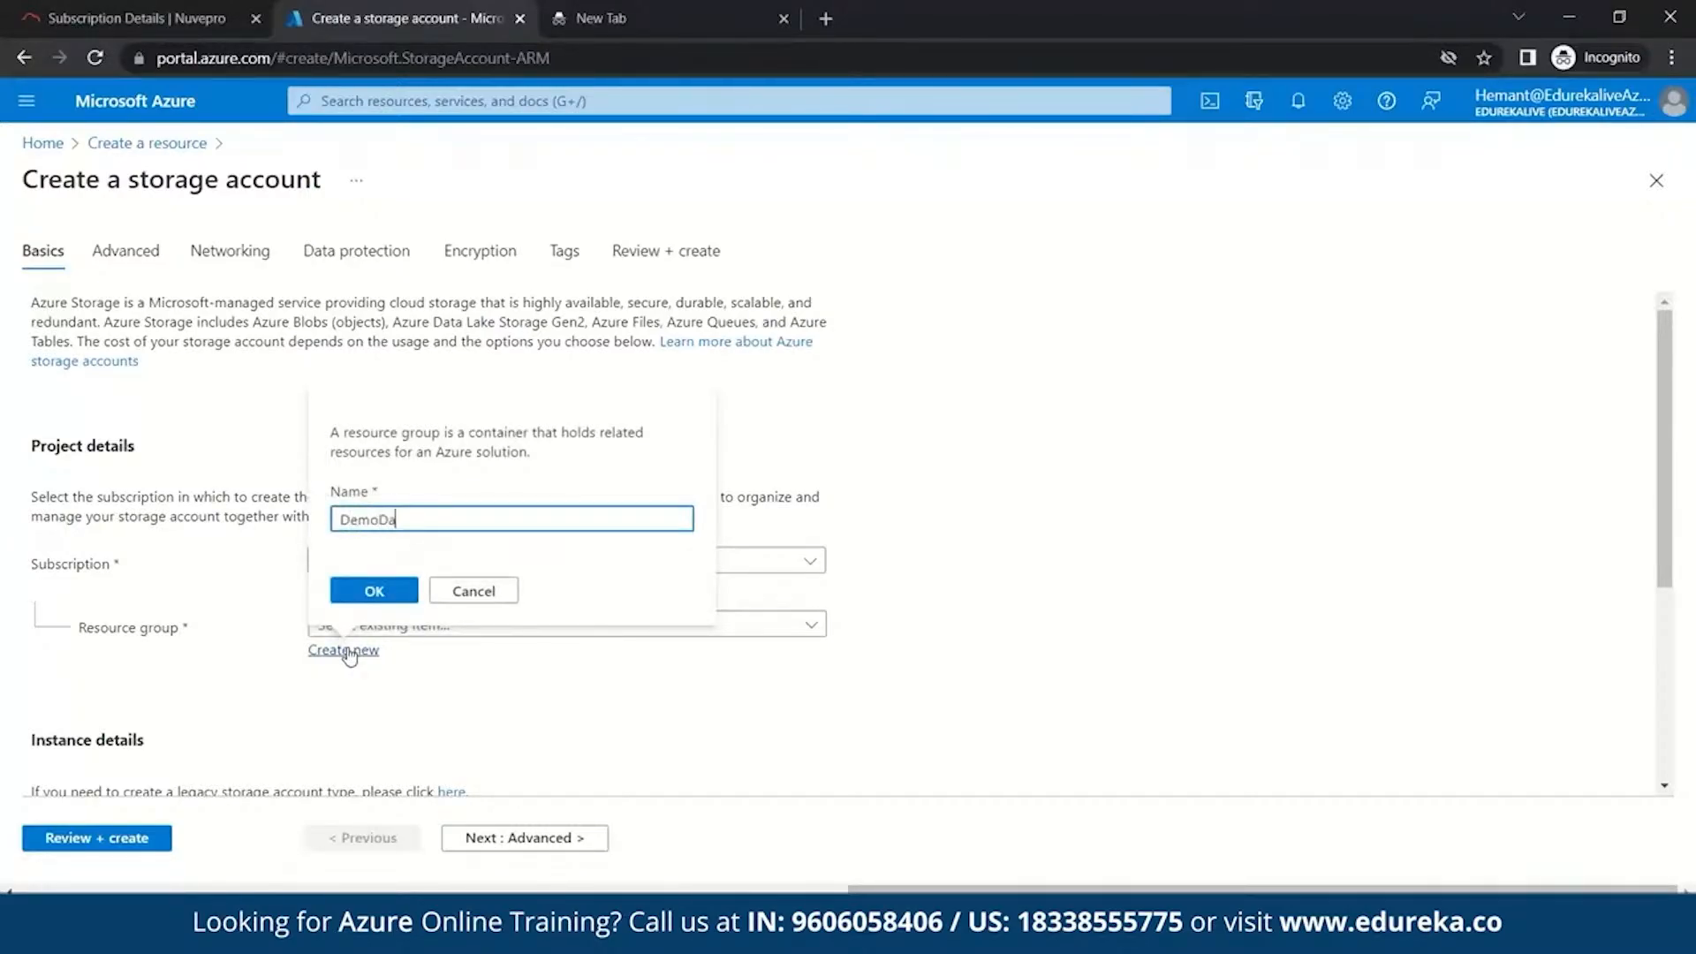
text(taLake1)
click(371, 599)
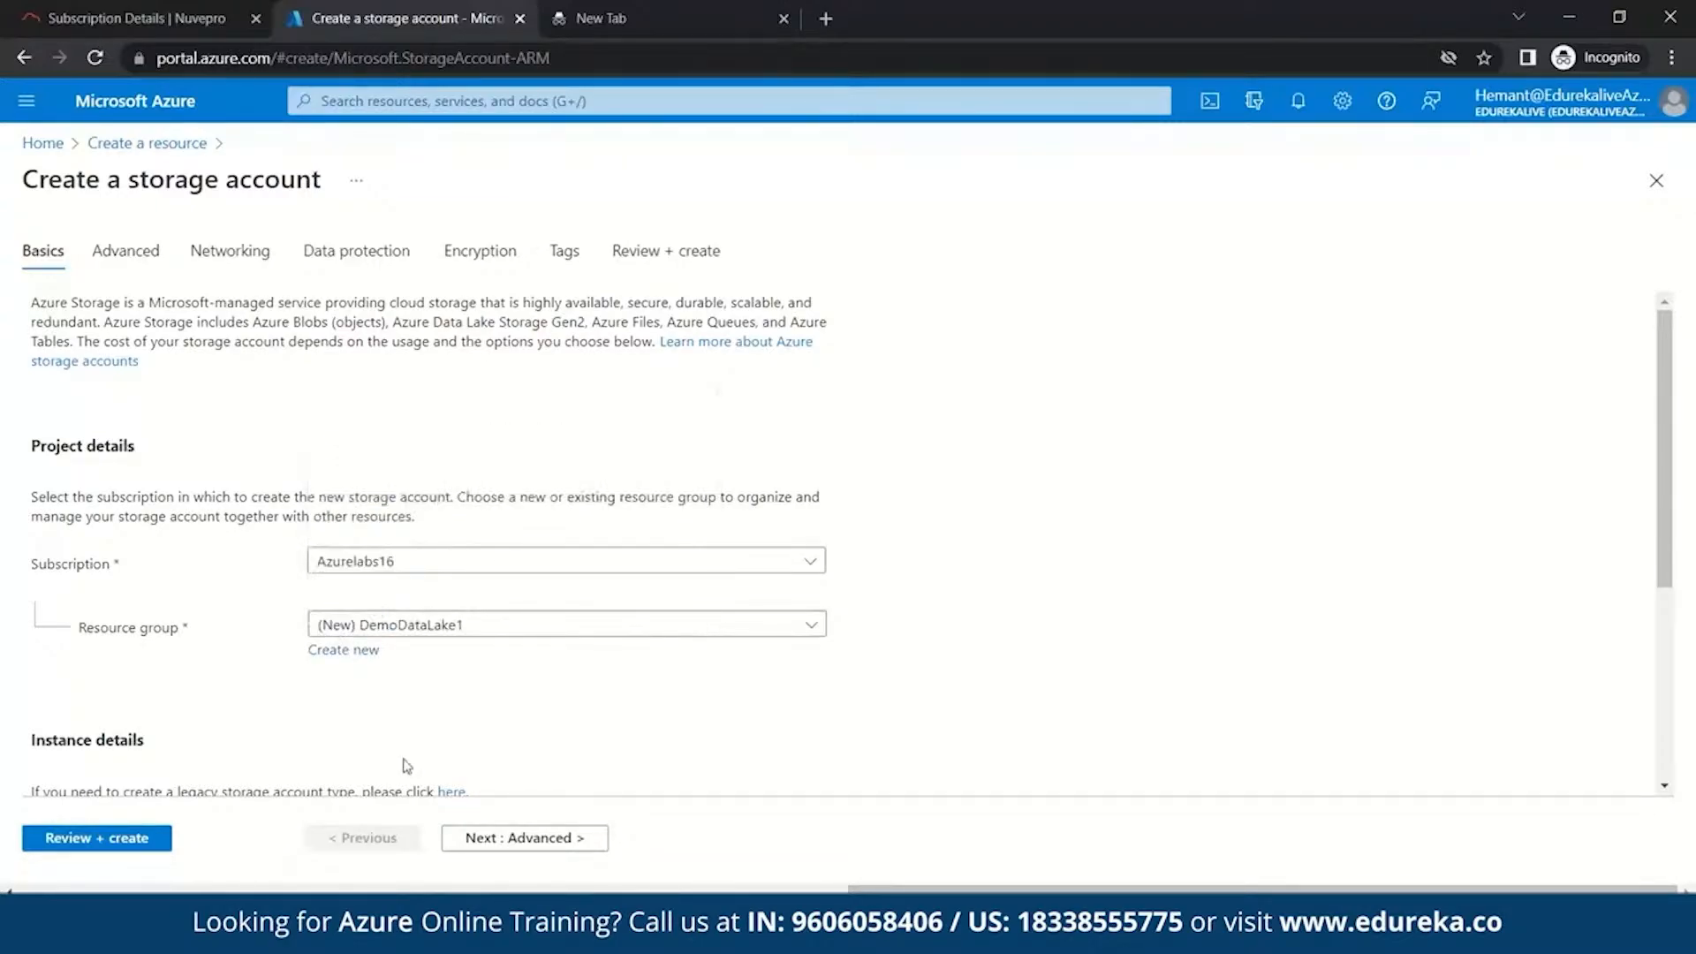
- Enter marshmallow123 as the storage account name
scroll(466, 714, down, 1)
scroll(466, 714, down, 3)
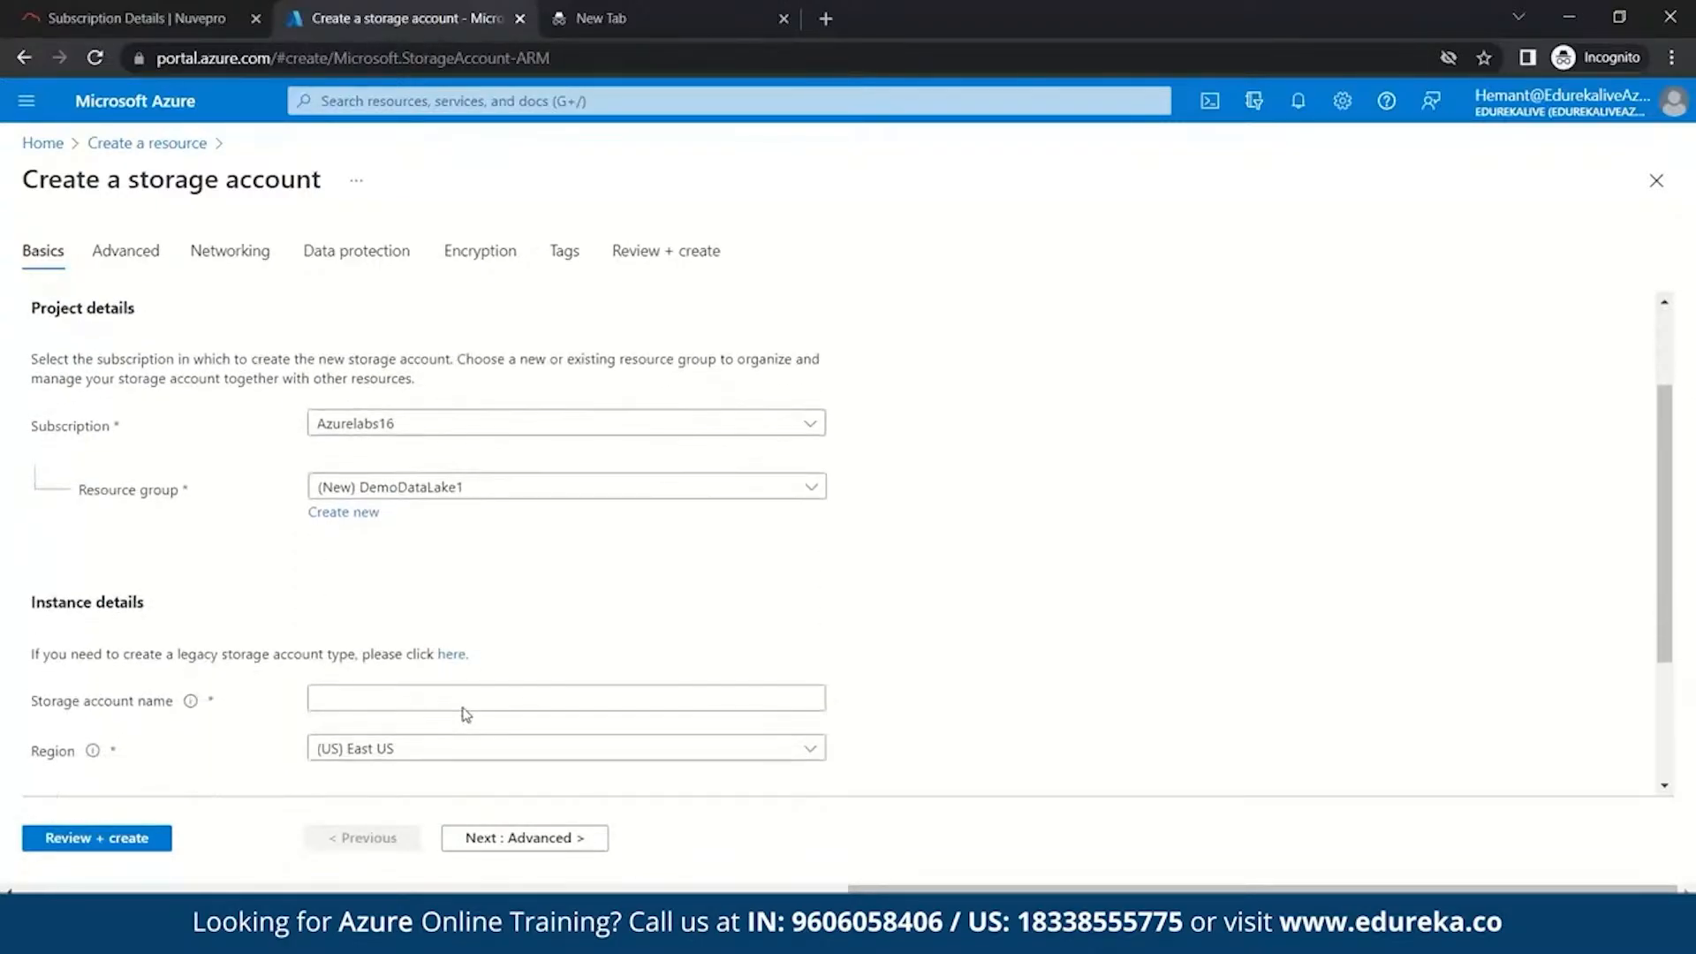
scroll(466, 716, down, 2)
click(339, 580)
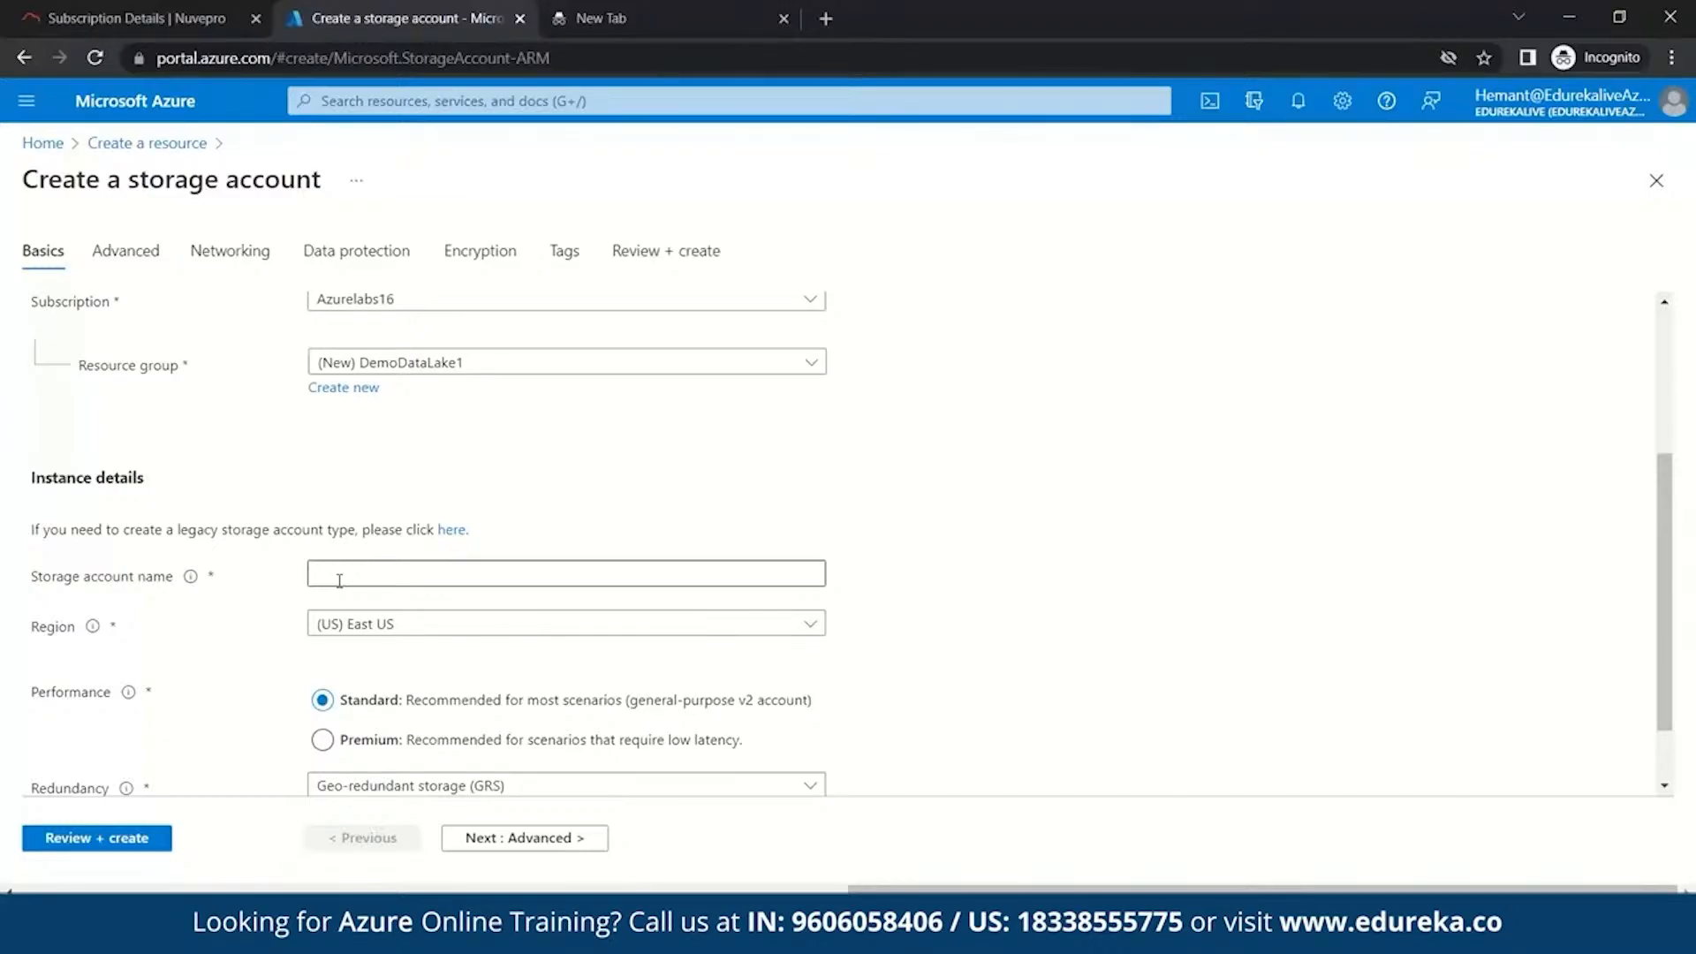
click(338, 574)
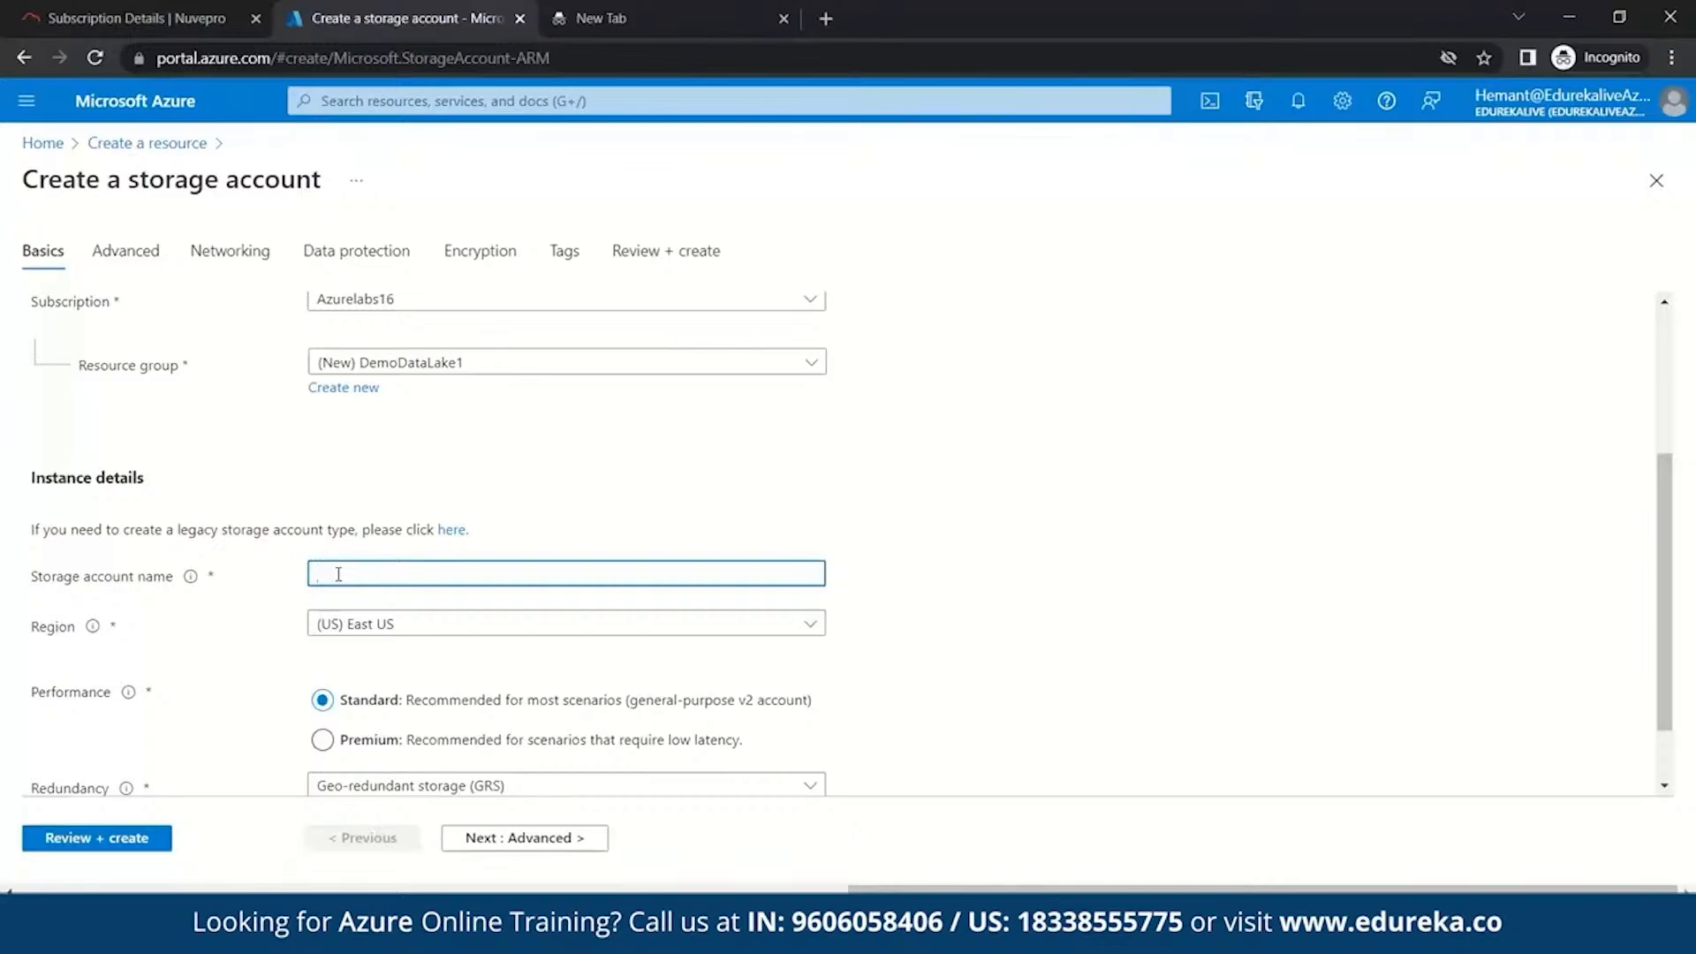
text(marshmallow12)
scroll(772, 481, down, 1)
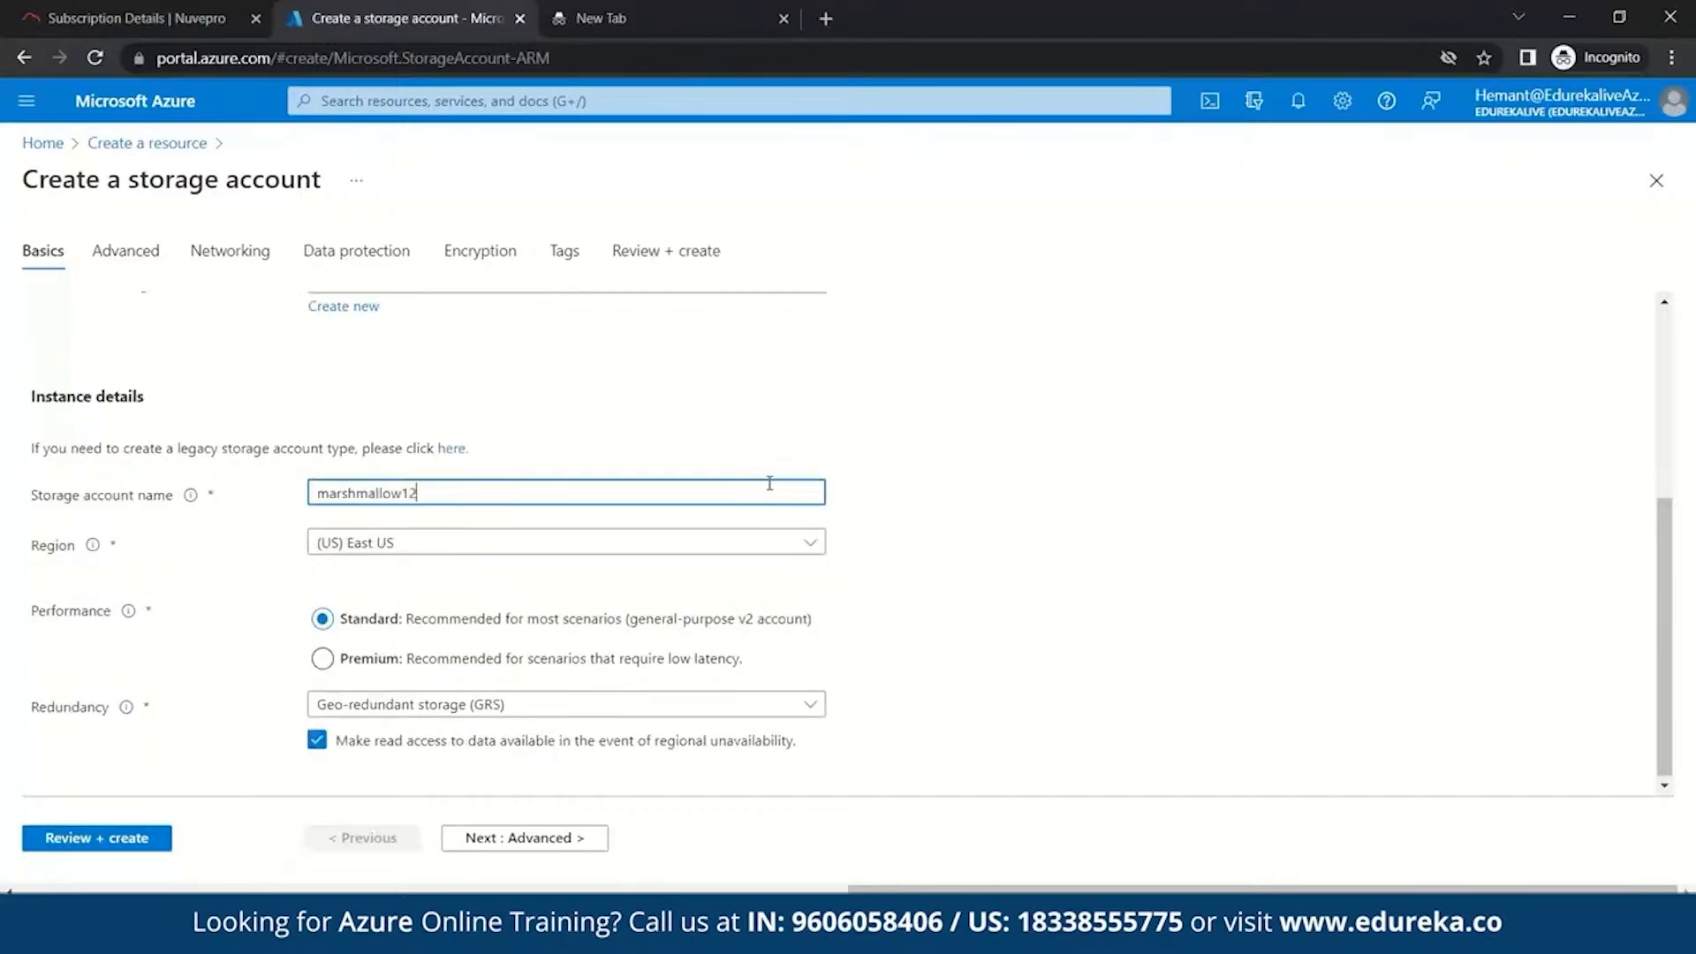
text(3)
click(259, 529)
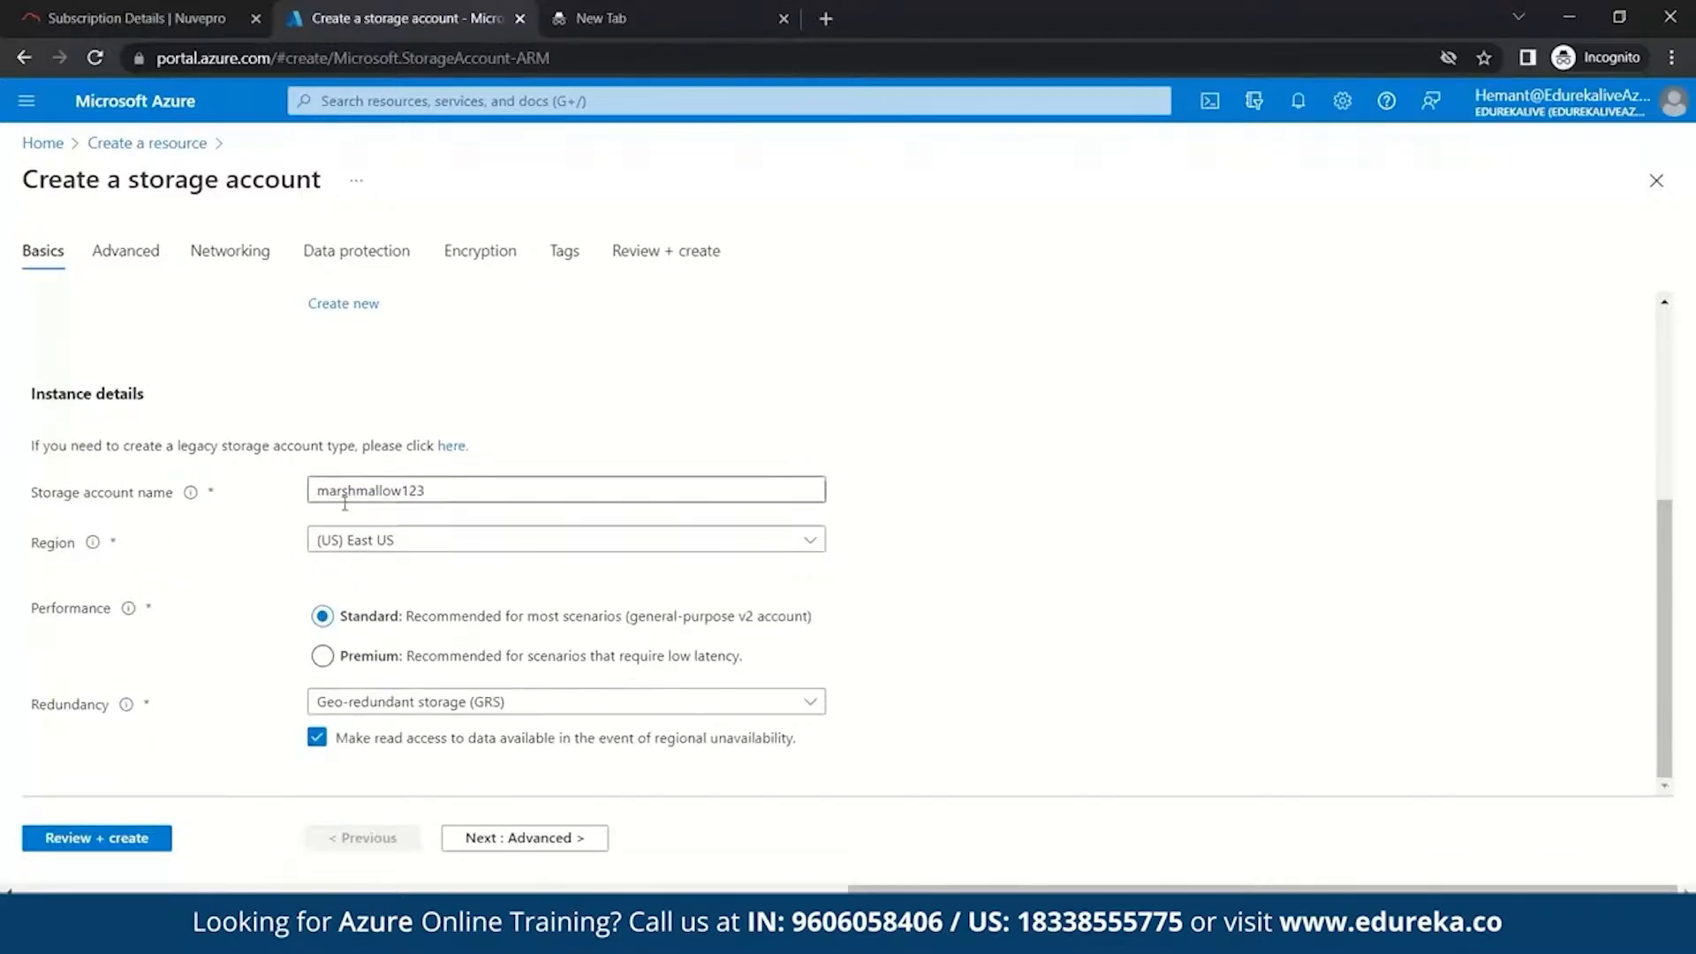
- On the Advanced tab, enable the hierarchical namespace for Data Lake Storage Gen2
click(147, 255)
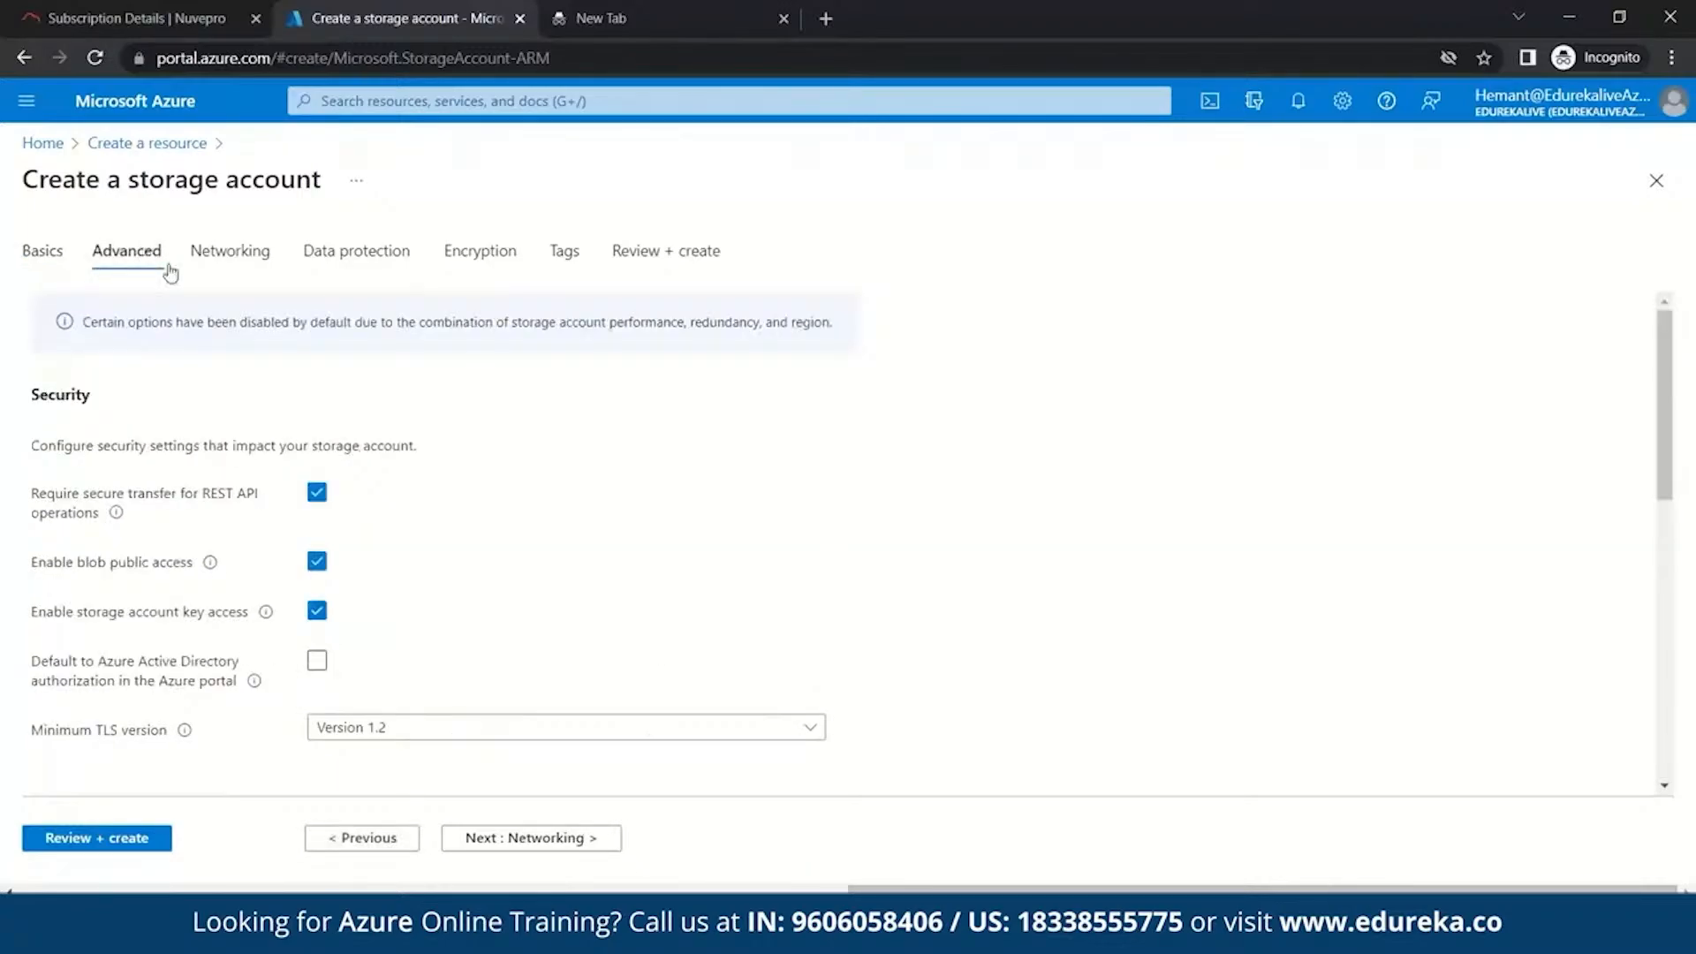
scroll(517, 516, down, 2)
scroll(519, 523, down, 1)
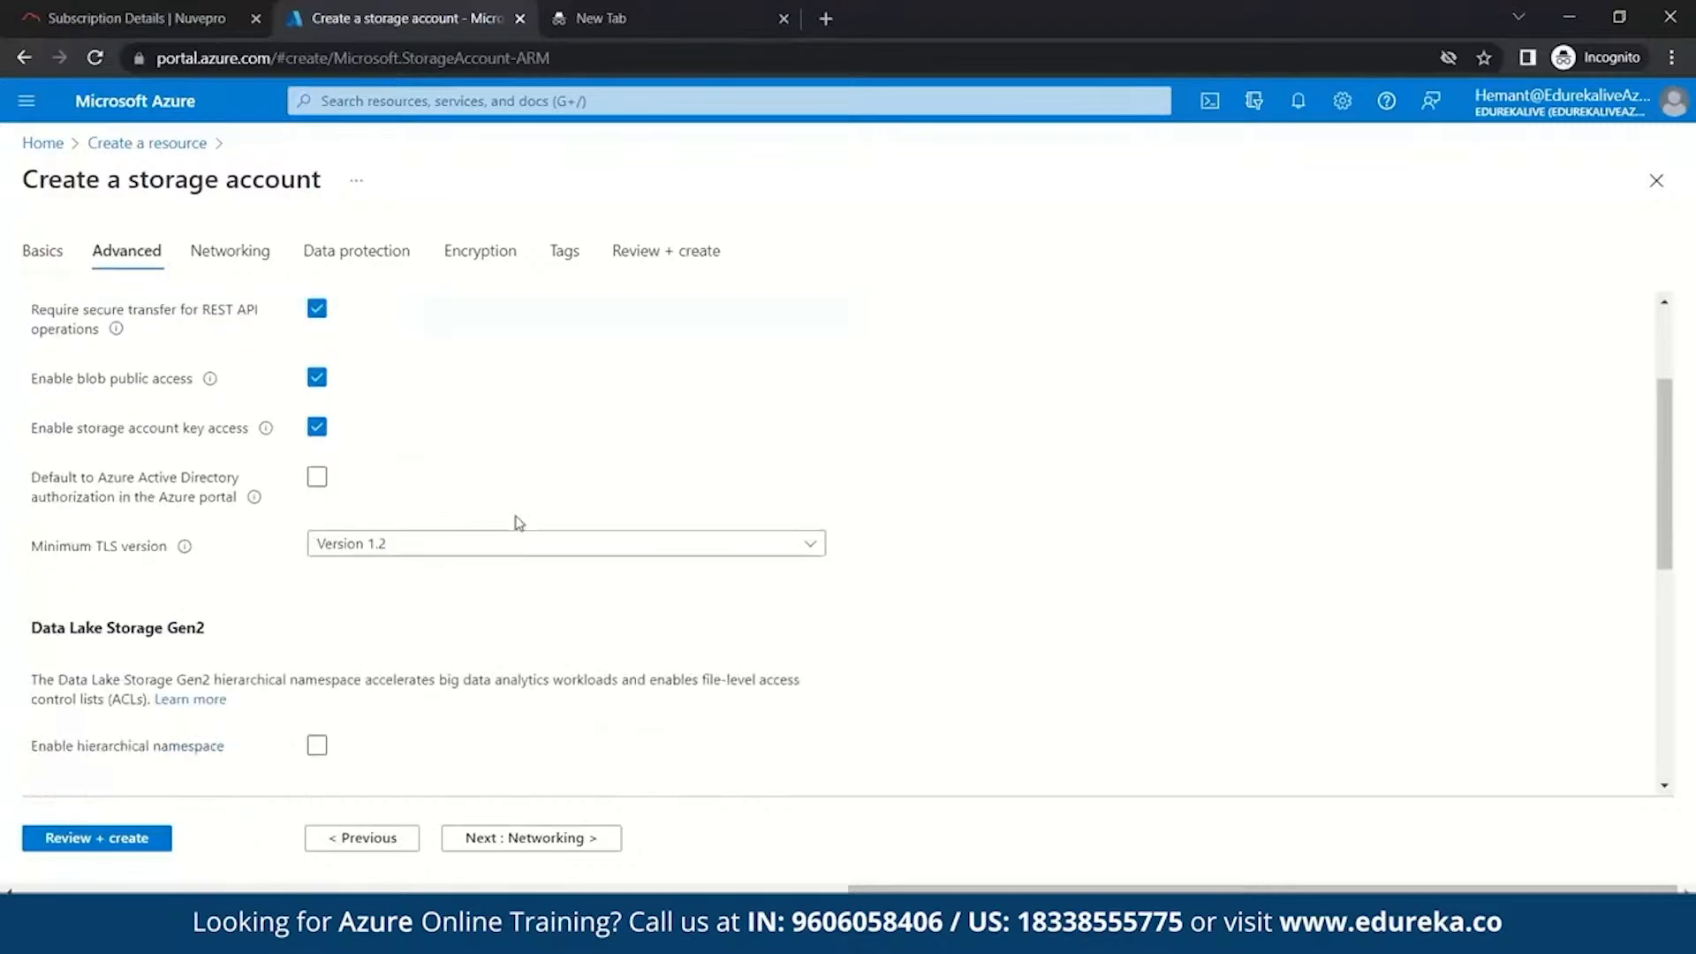
scroll(519, 523, down, 1)
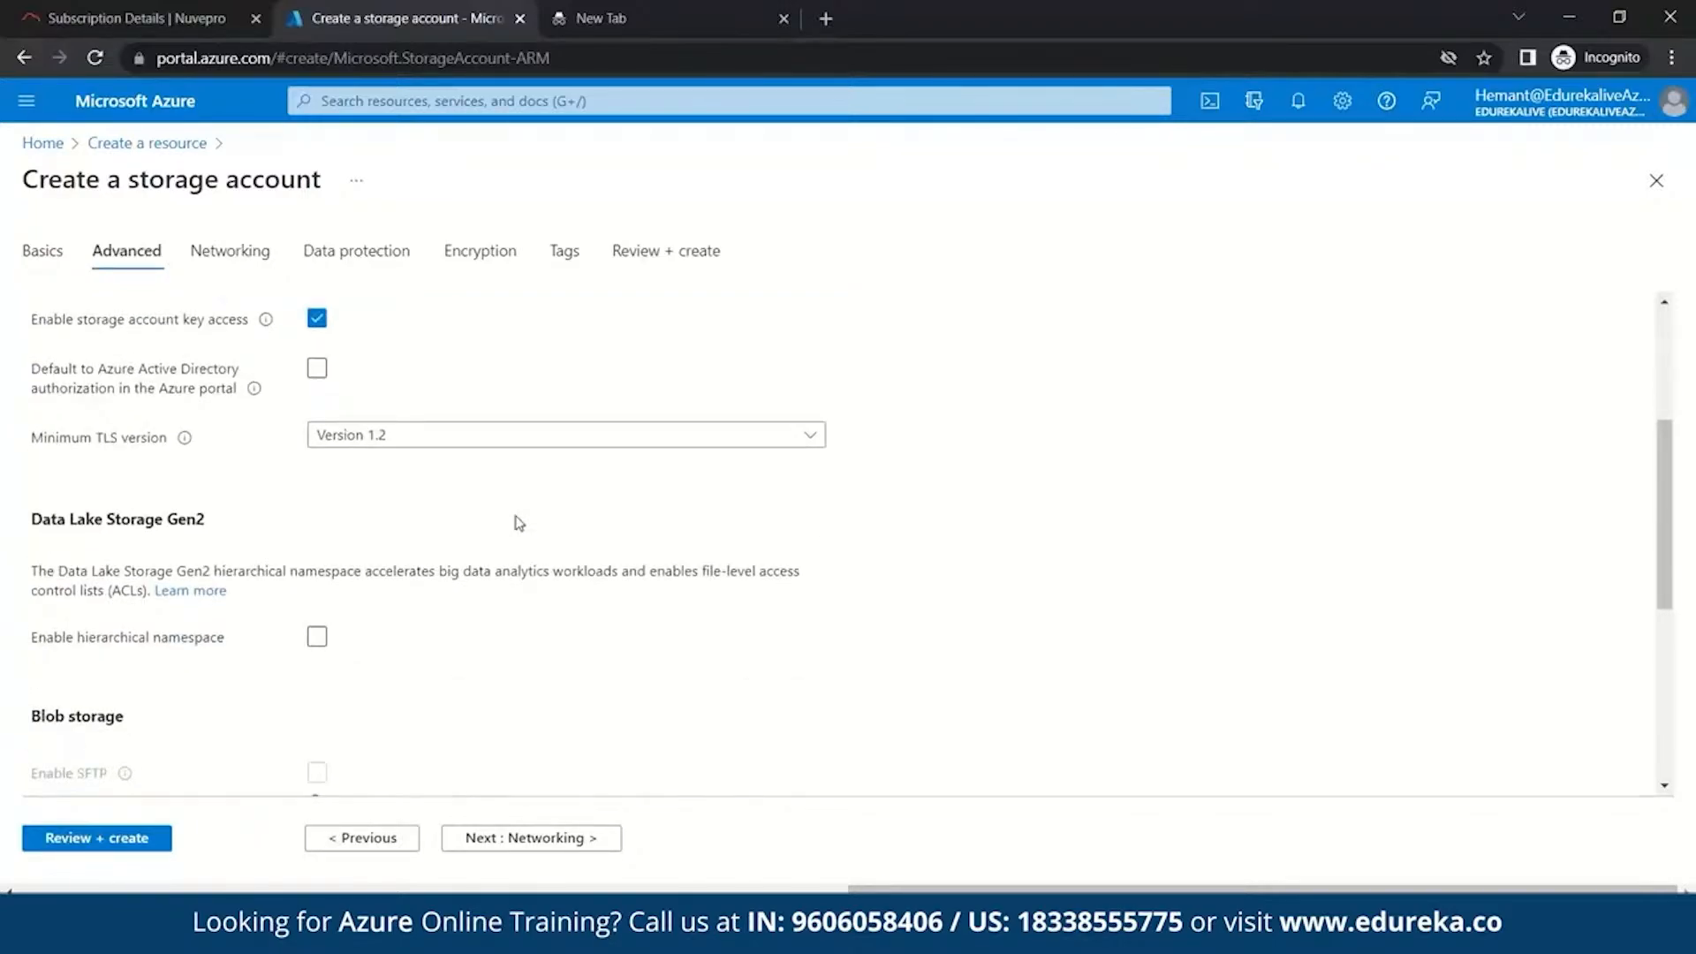
scroll(518, 523, down, 1)
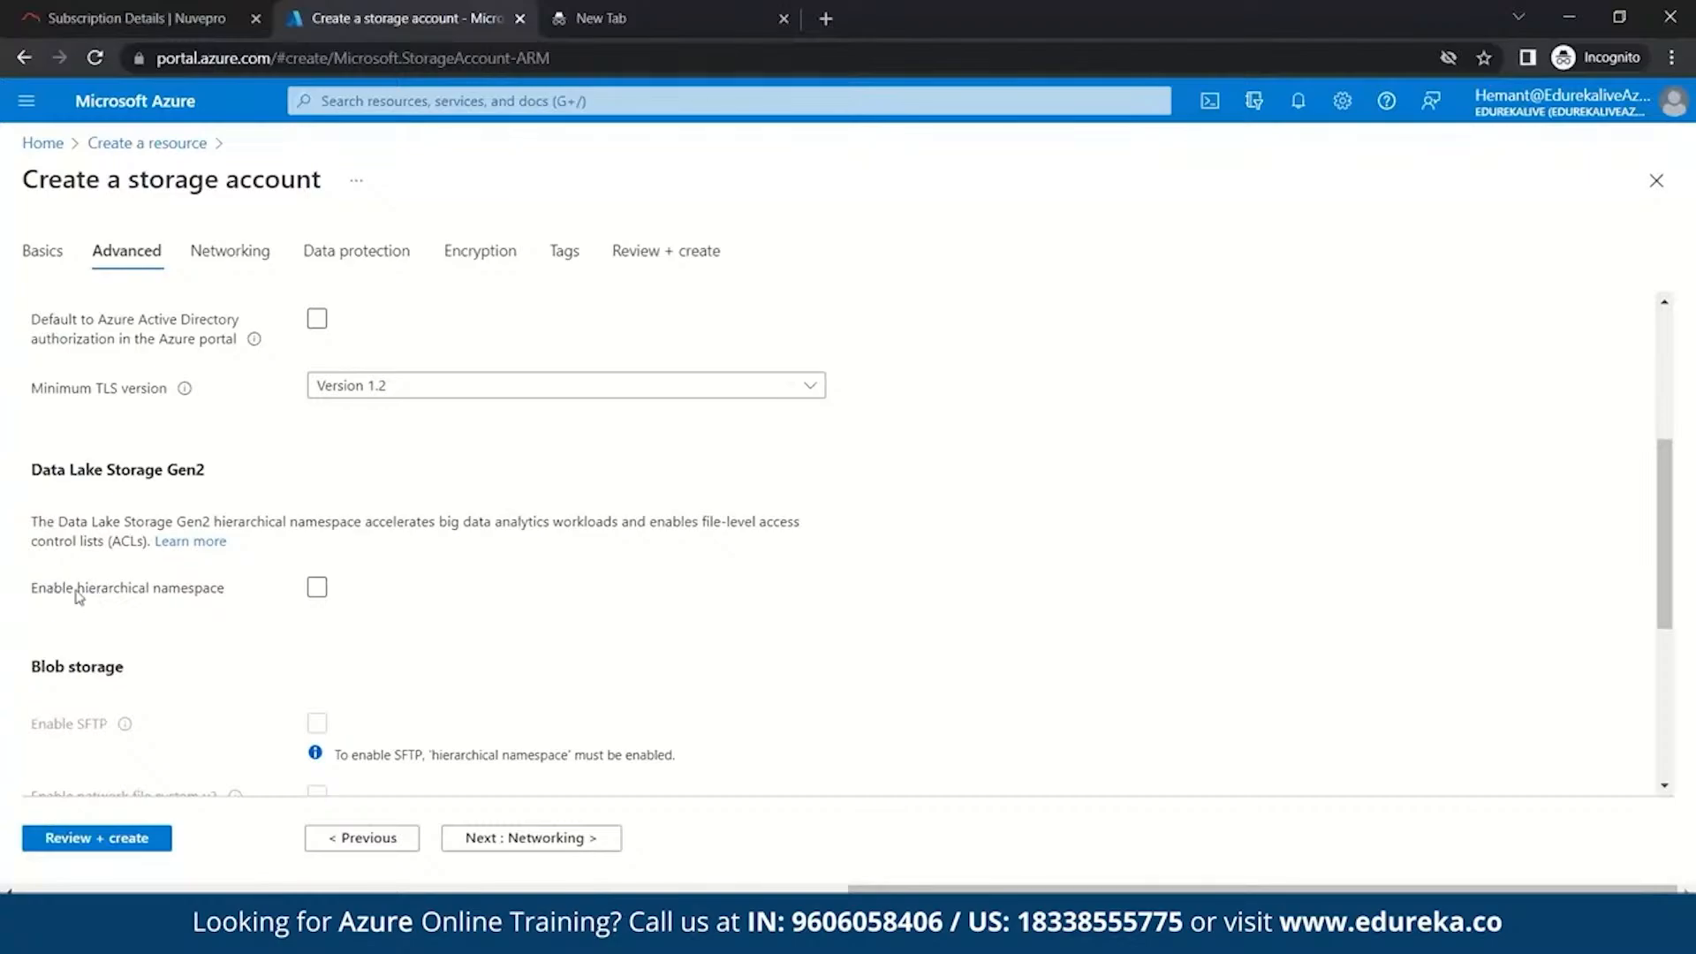
click(315, 590)
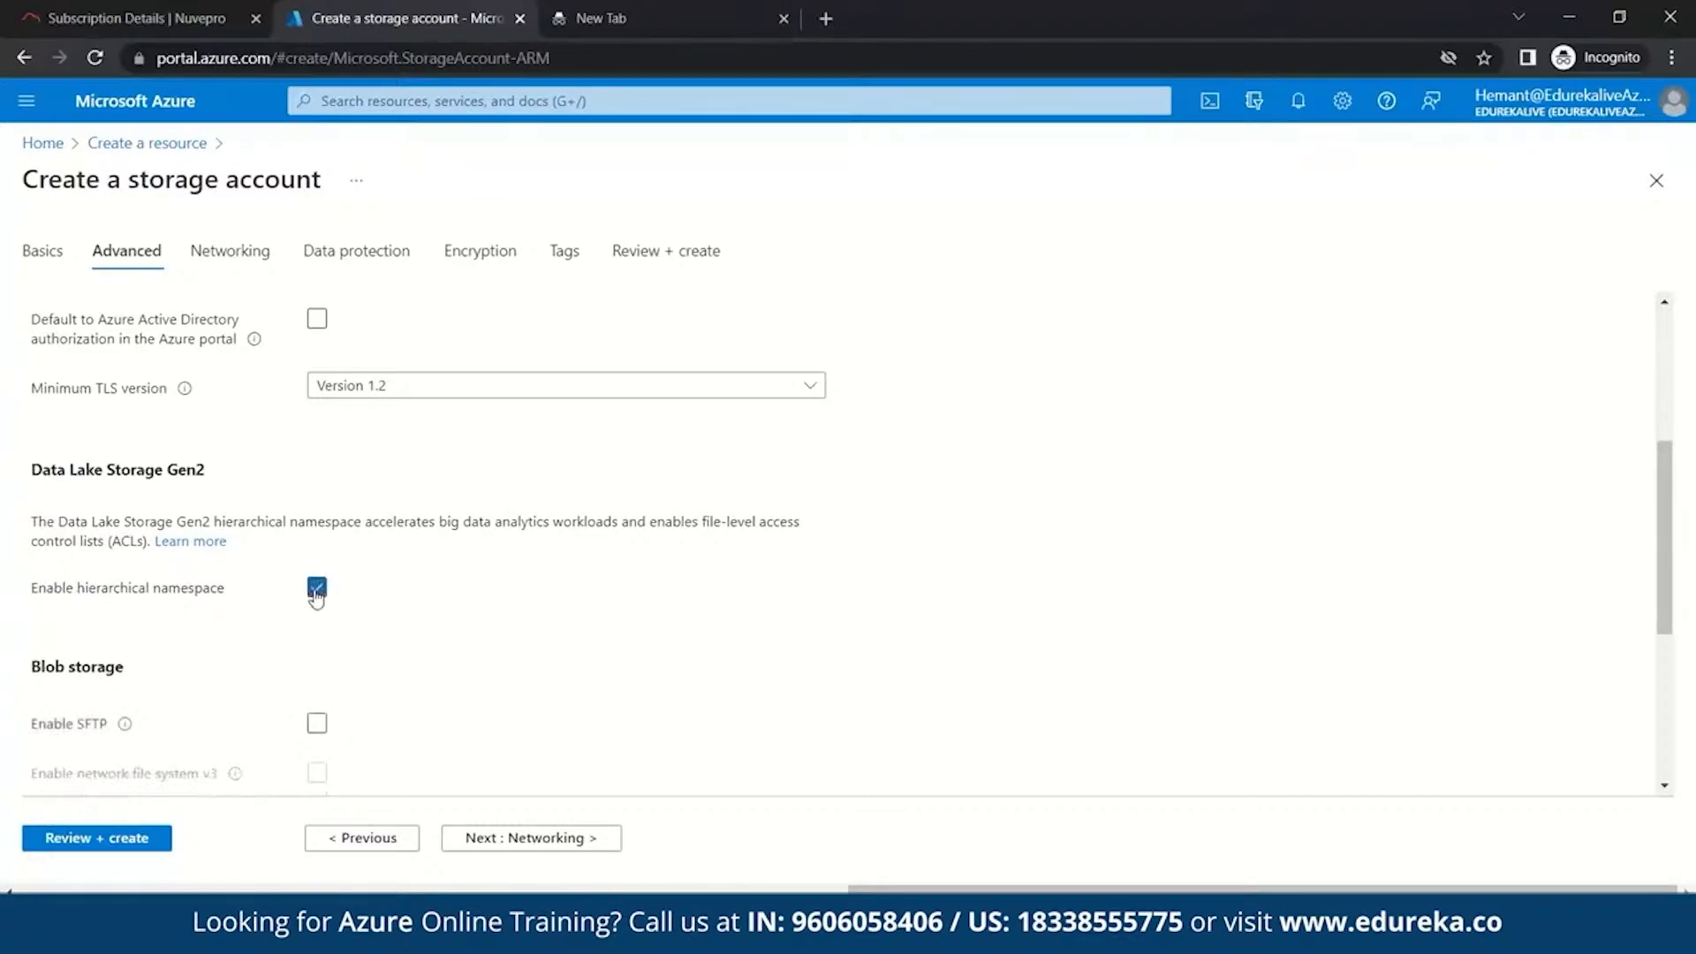
scroll(534, 574, down, 4)
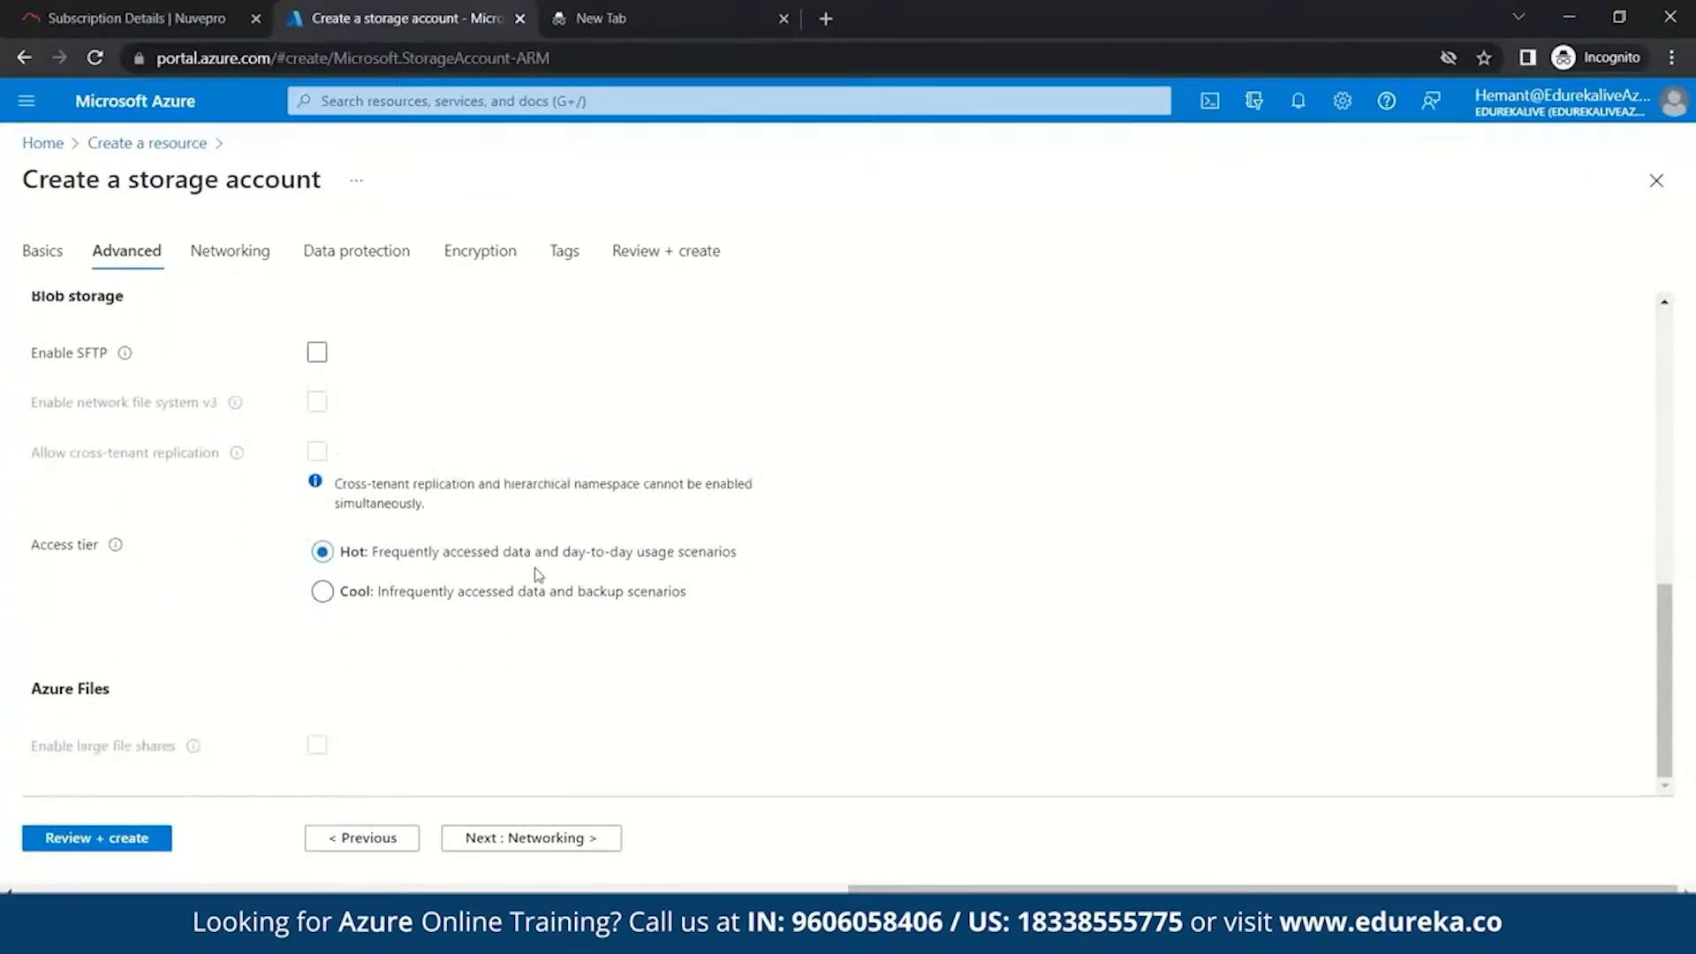
- Review the validated marshmallow123 settings and create the storage account
click(139, 841)
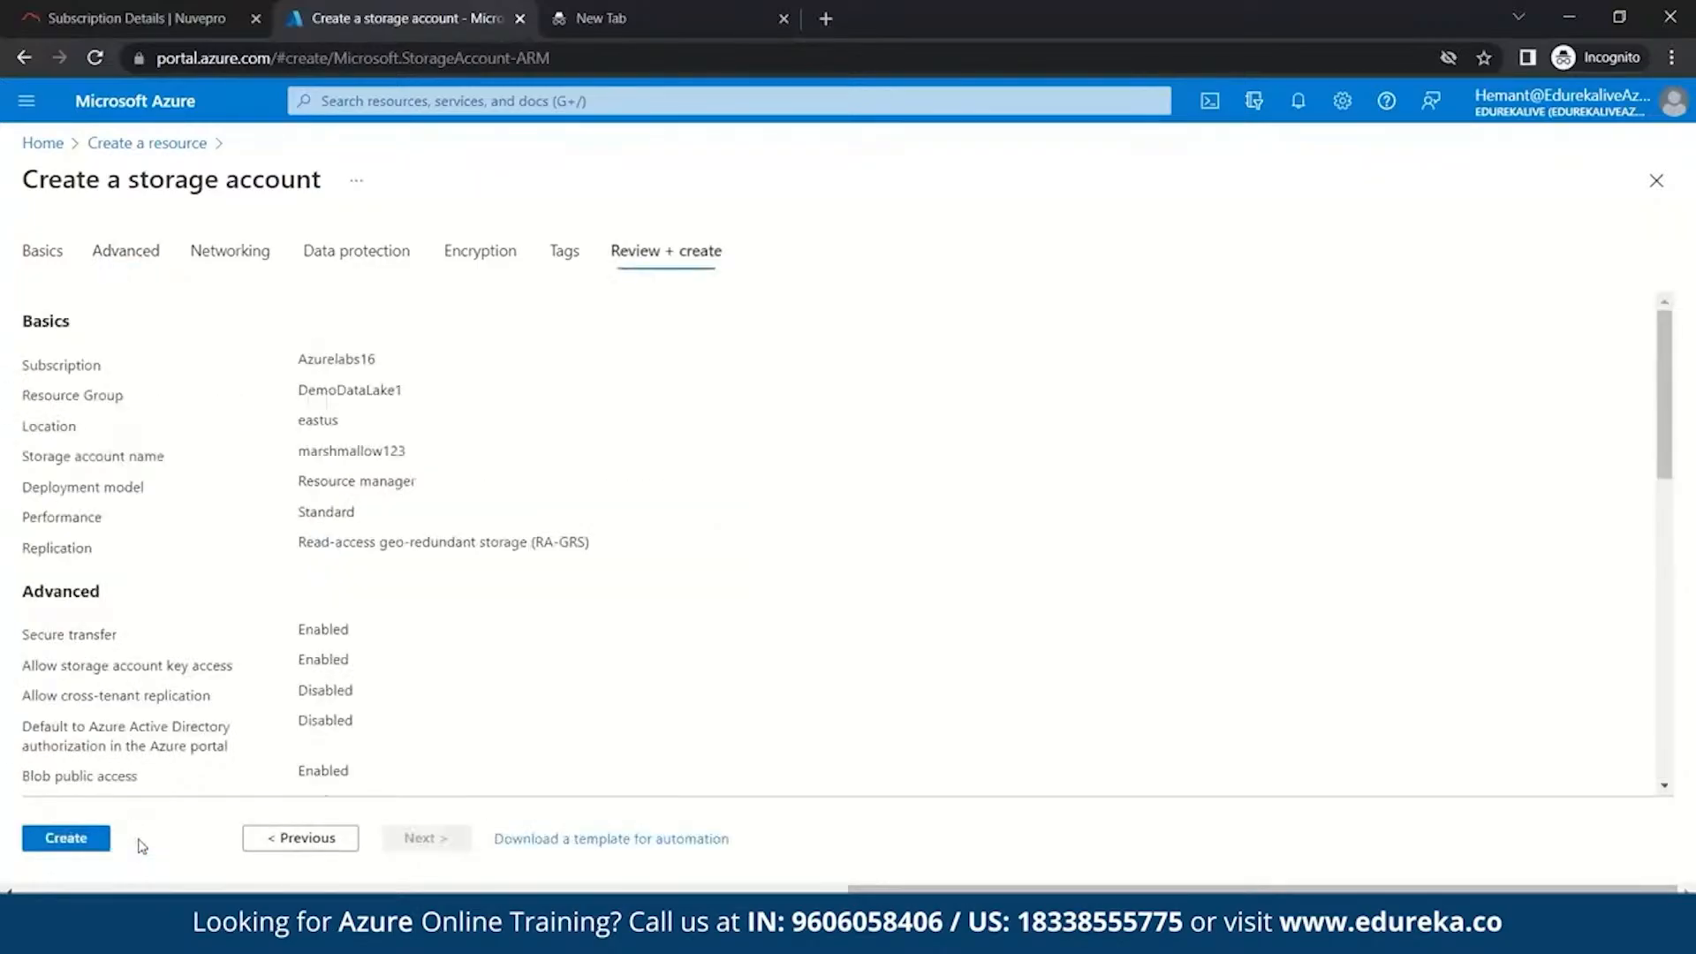
scroll(473, 599, down, 1)
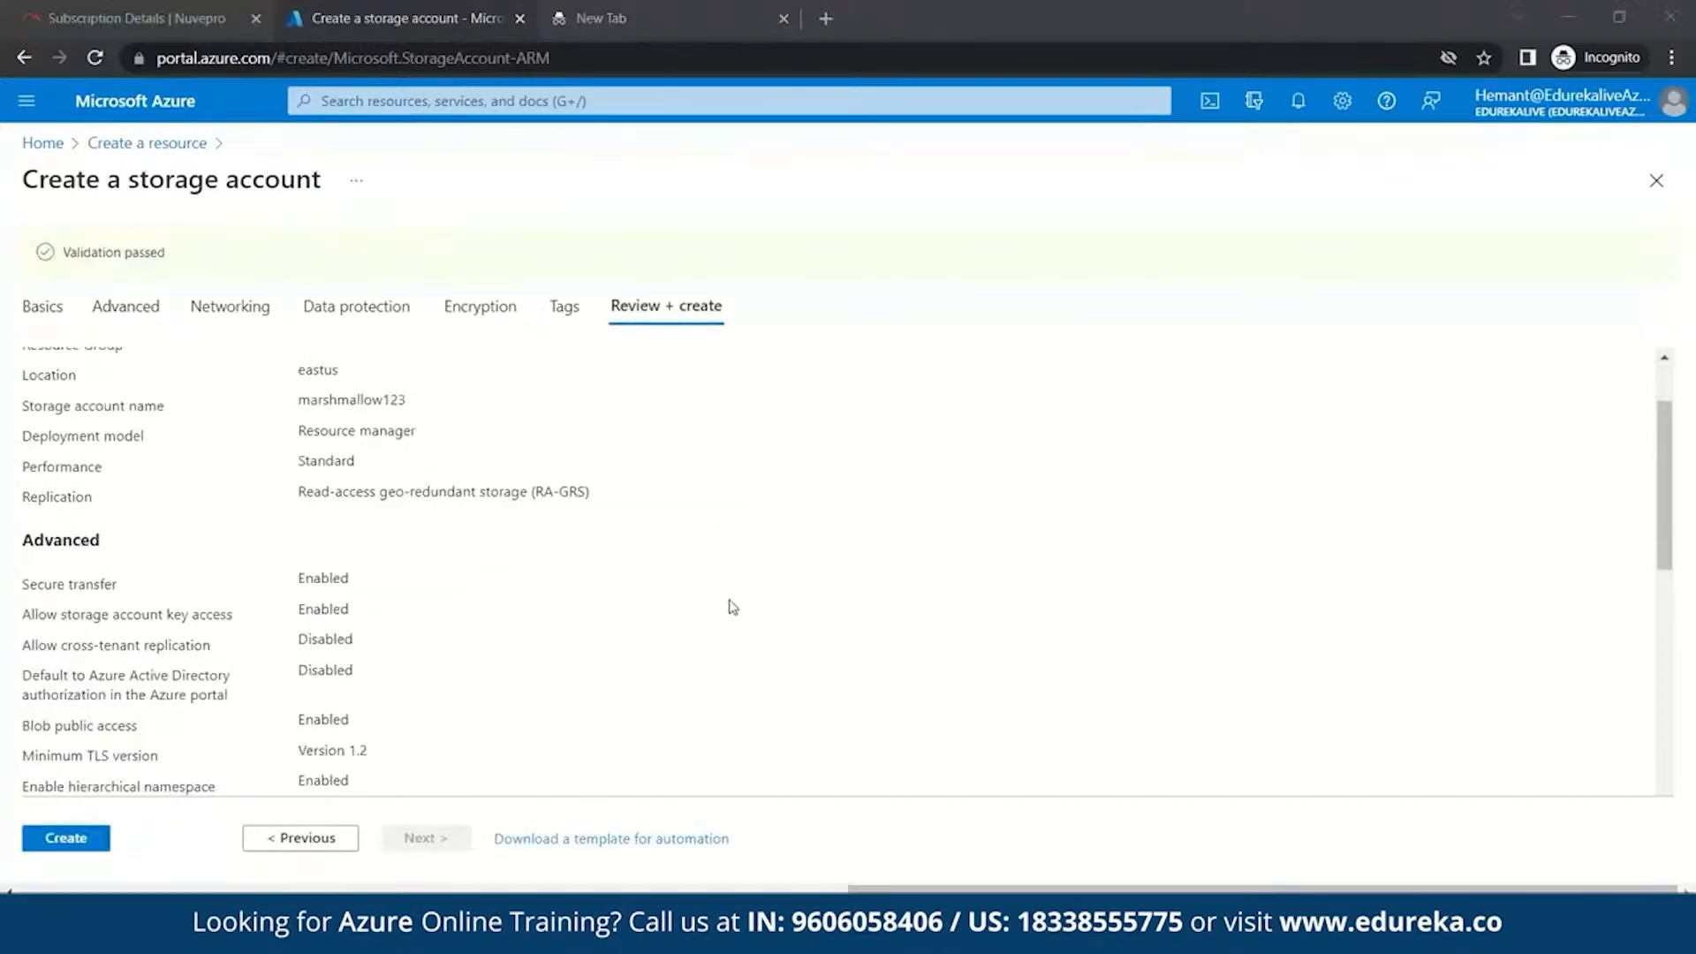
scroll(591, 586, down, 1)
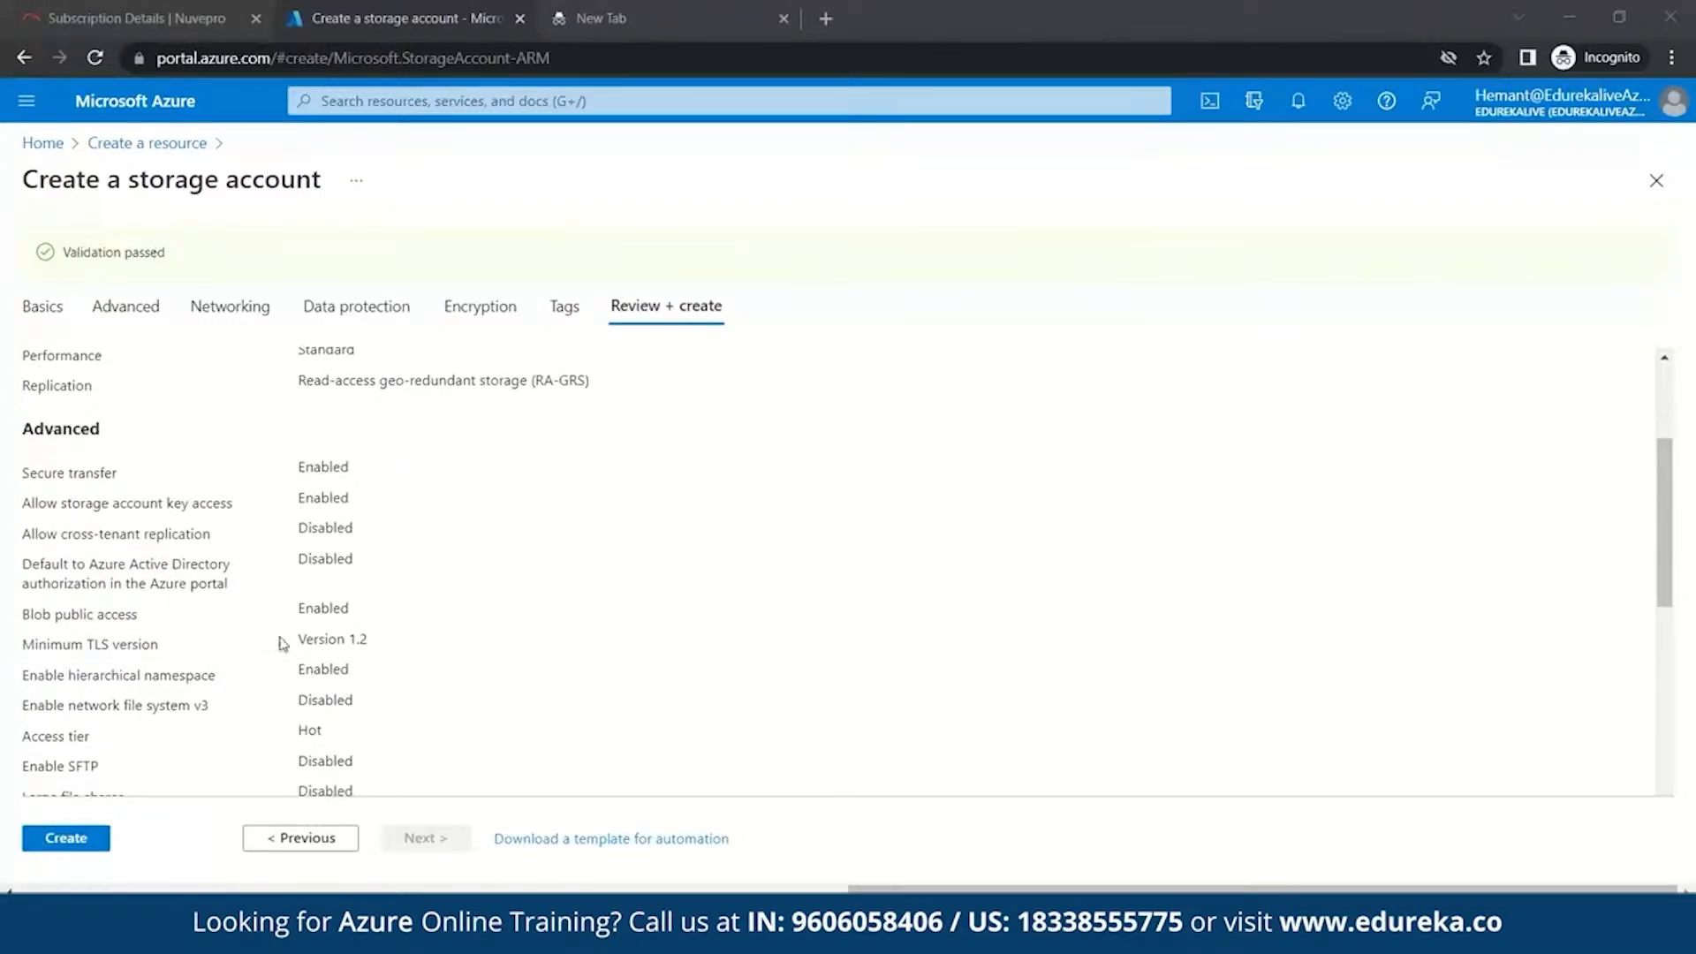
click(74, 839)
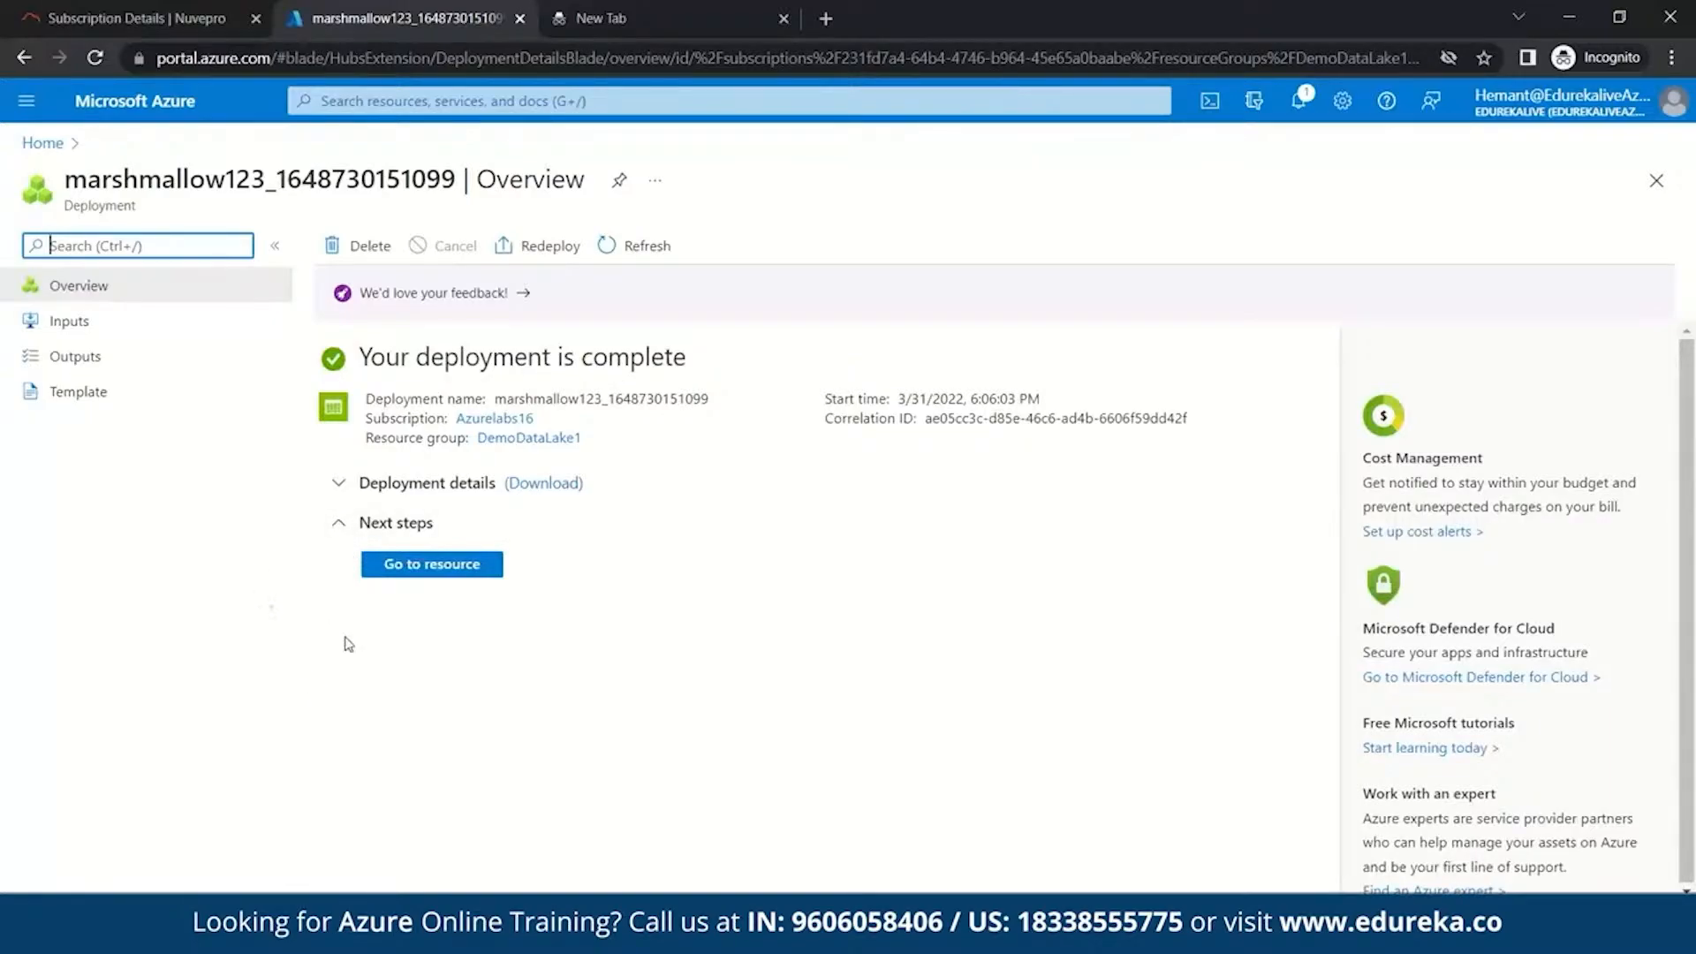
- Open marshmallow123, look over its Data Lake properties, and show its Containers list
click(404, 567)
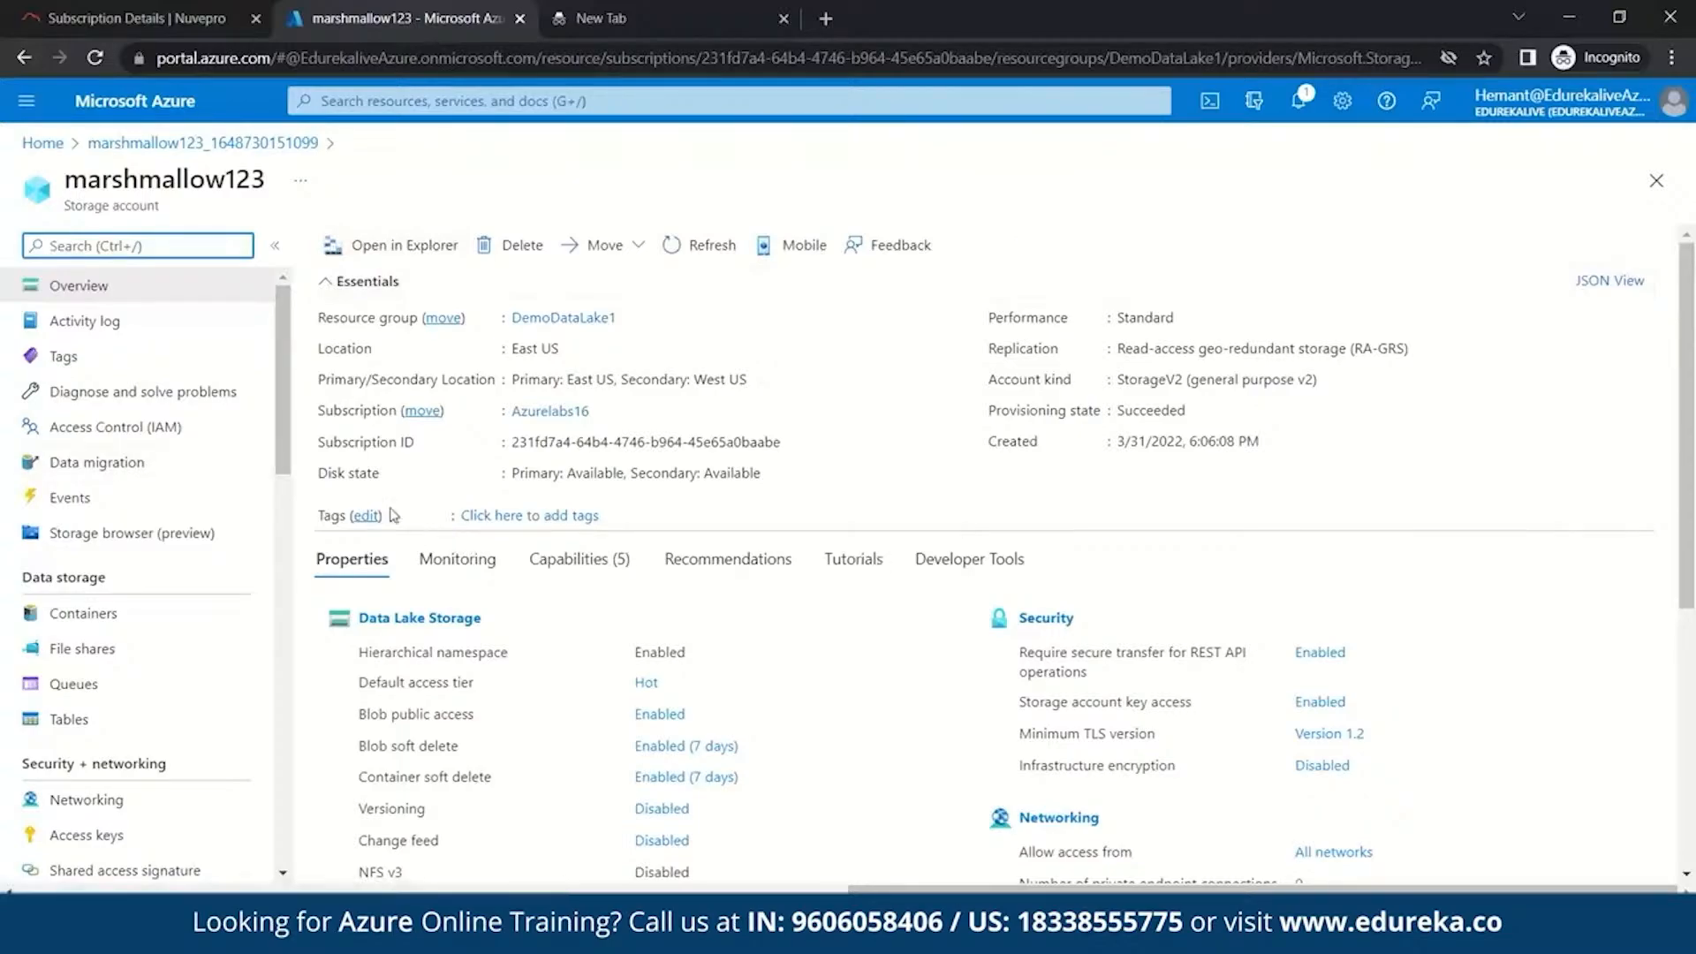
scroll(393, 514, down, 4)
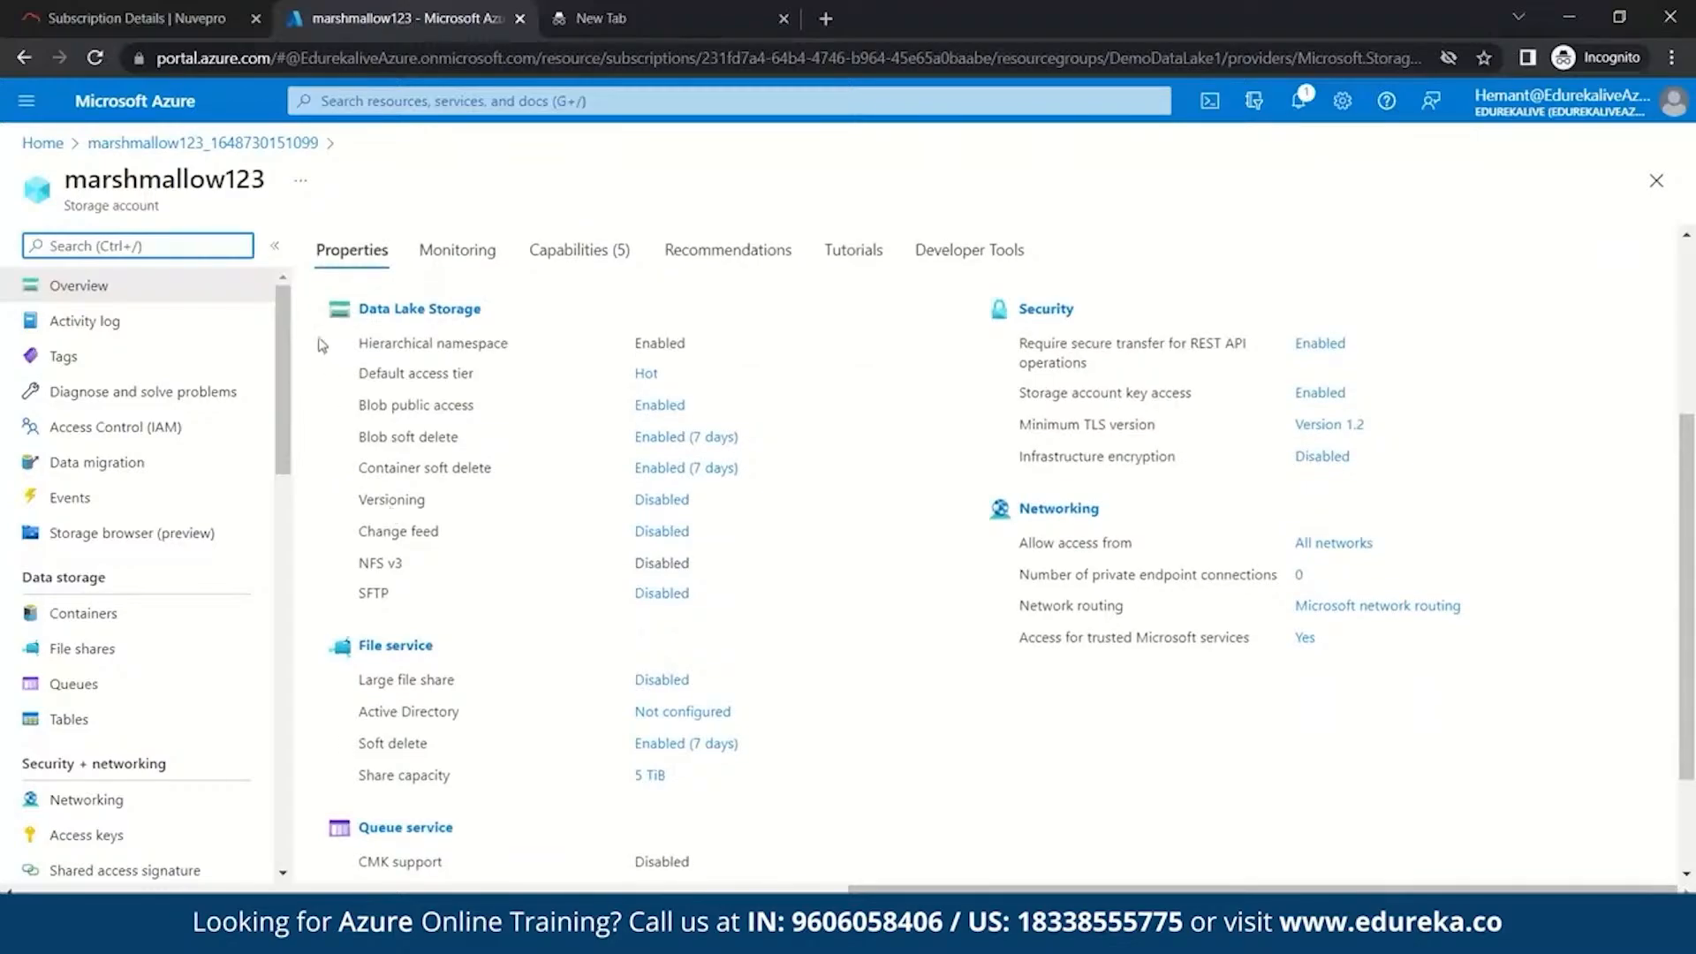
scroll(322, 477, down, 2)
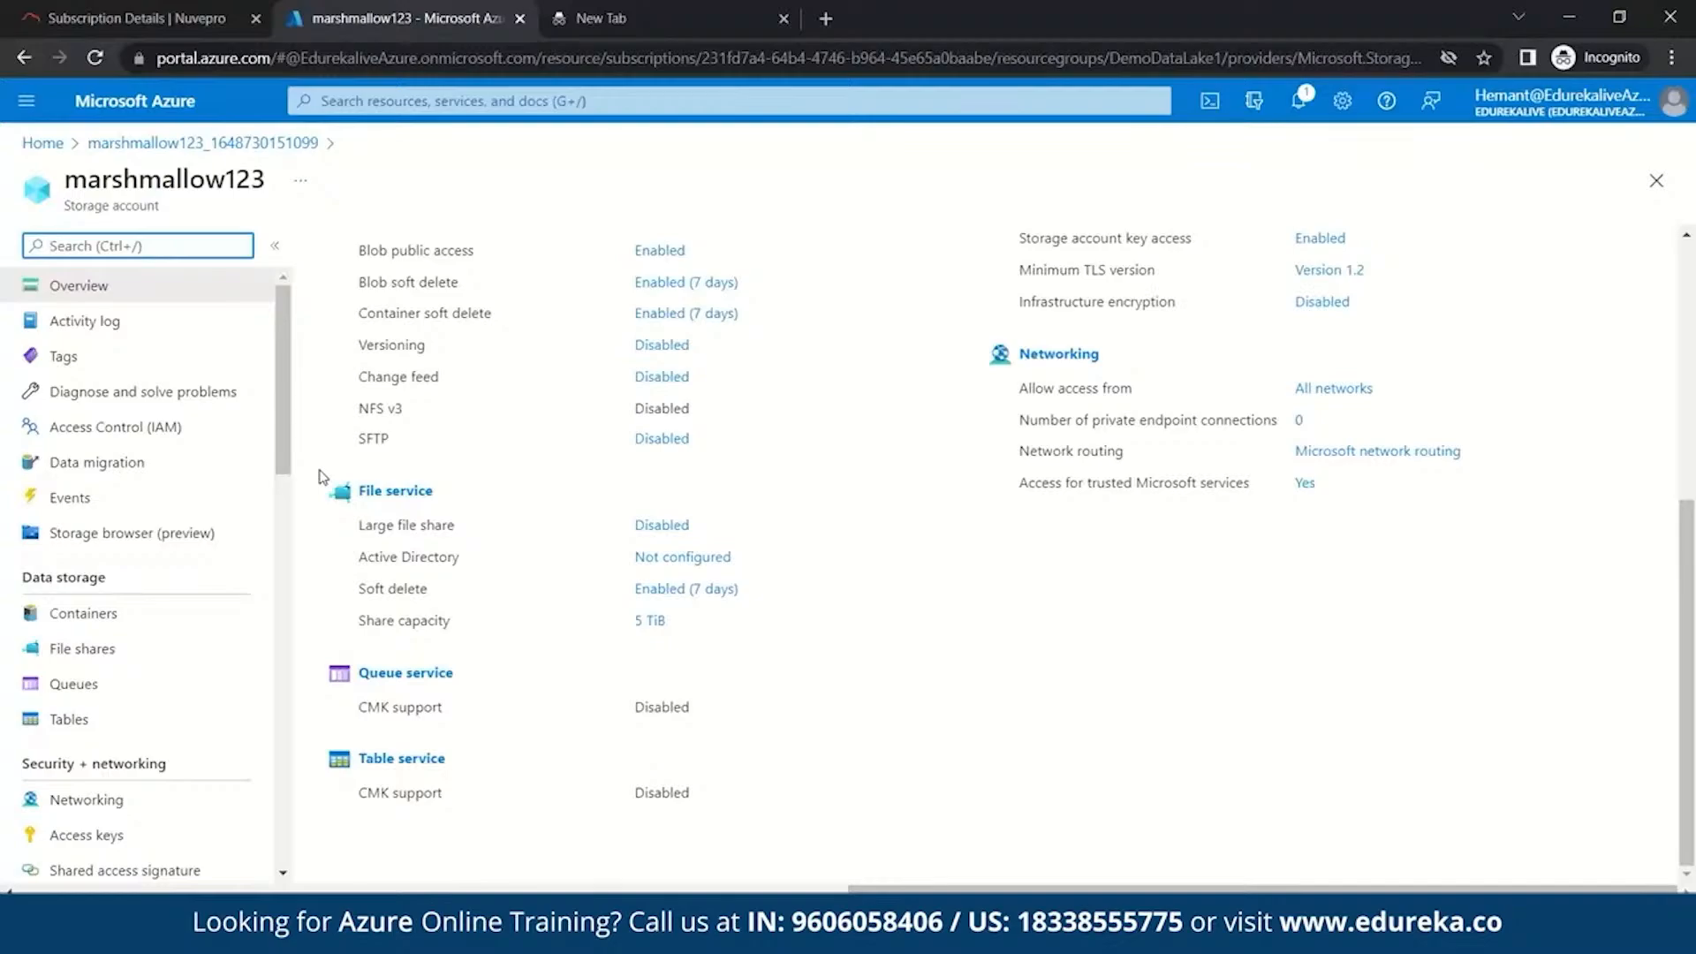
scroll(323, 477, up, 3)
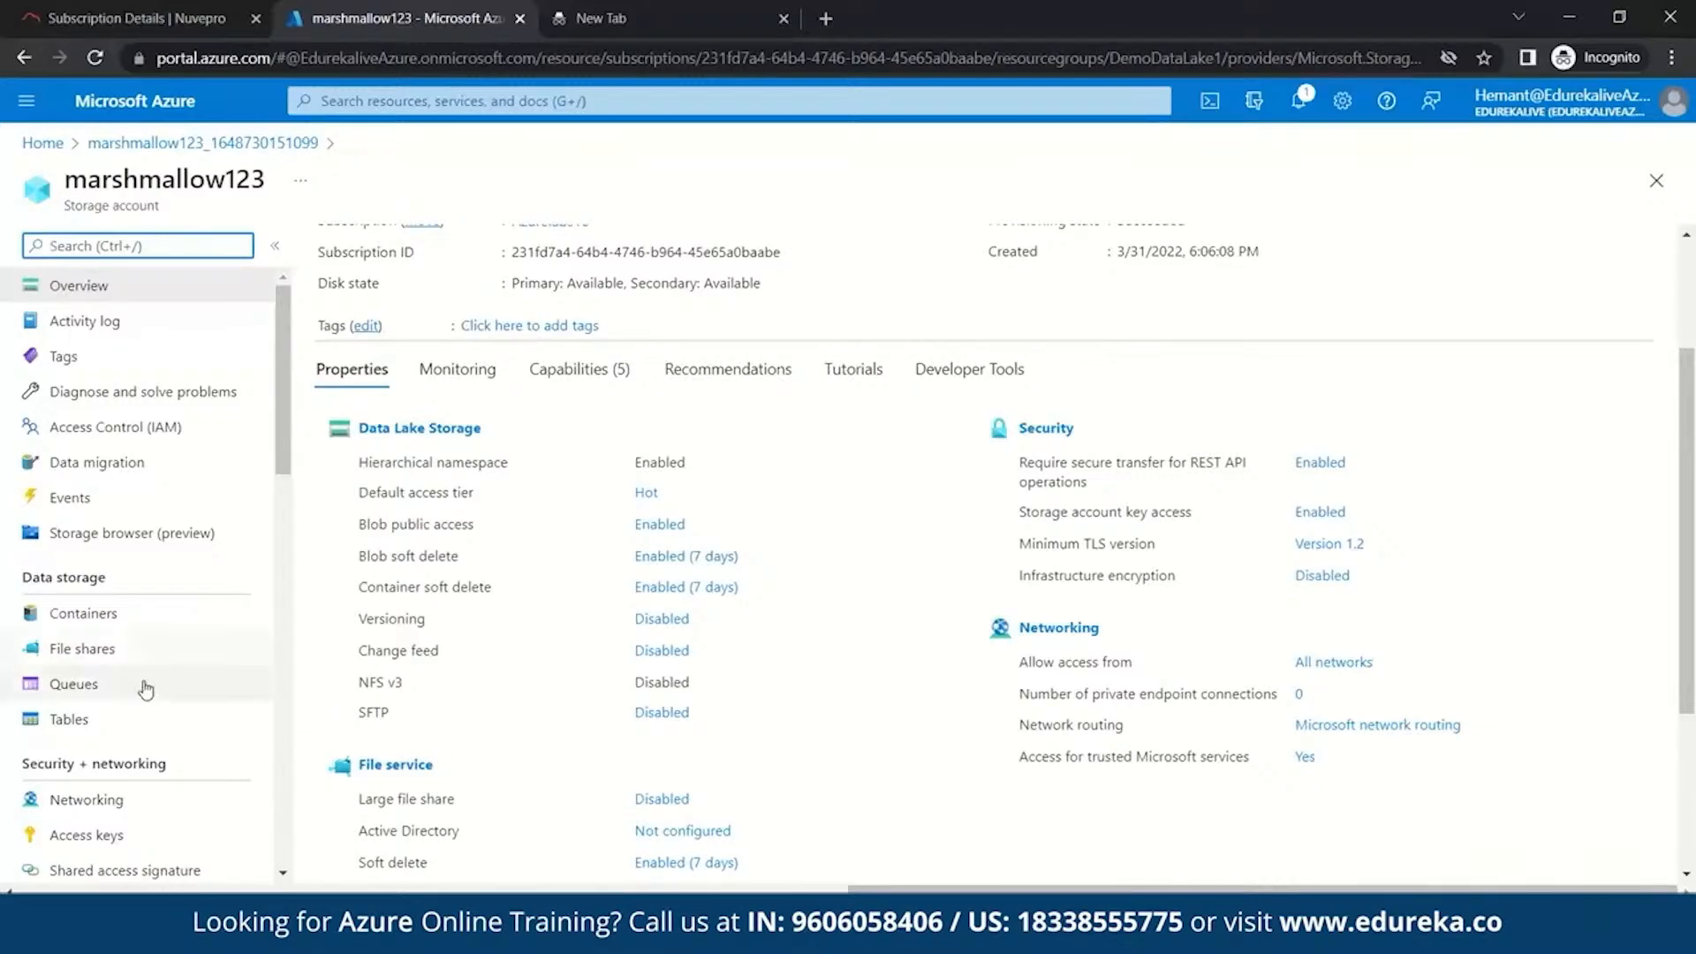
click(97, 613)
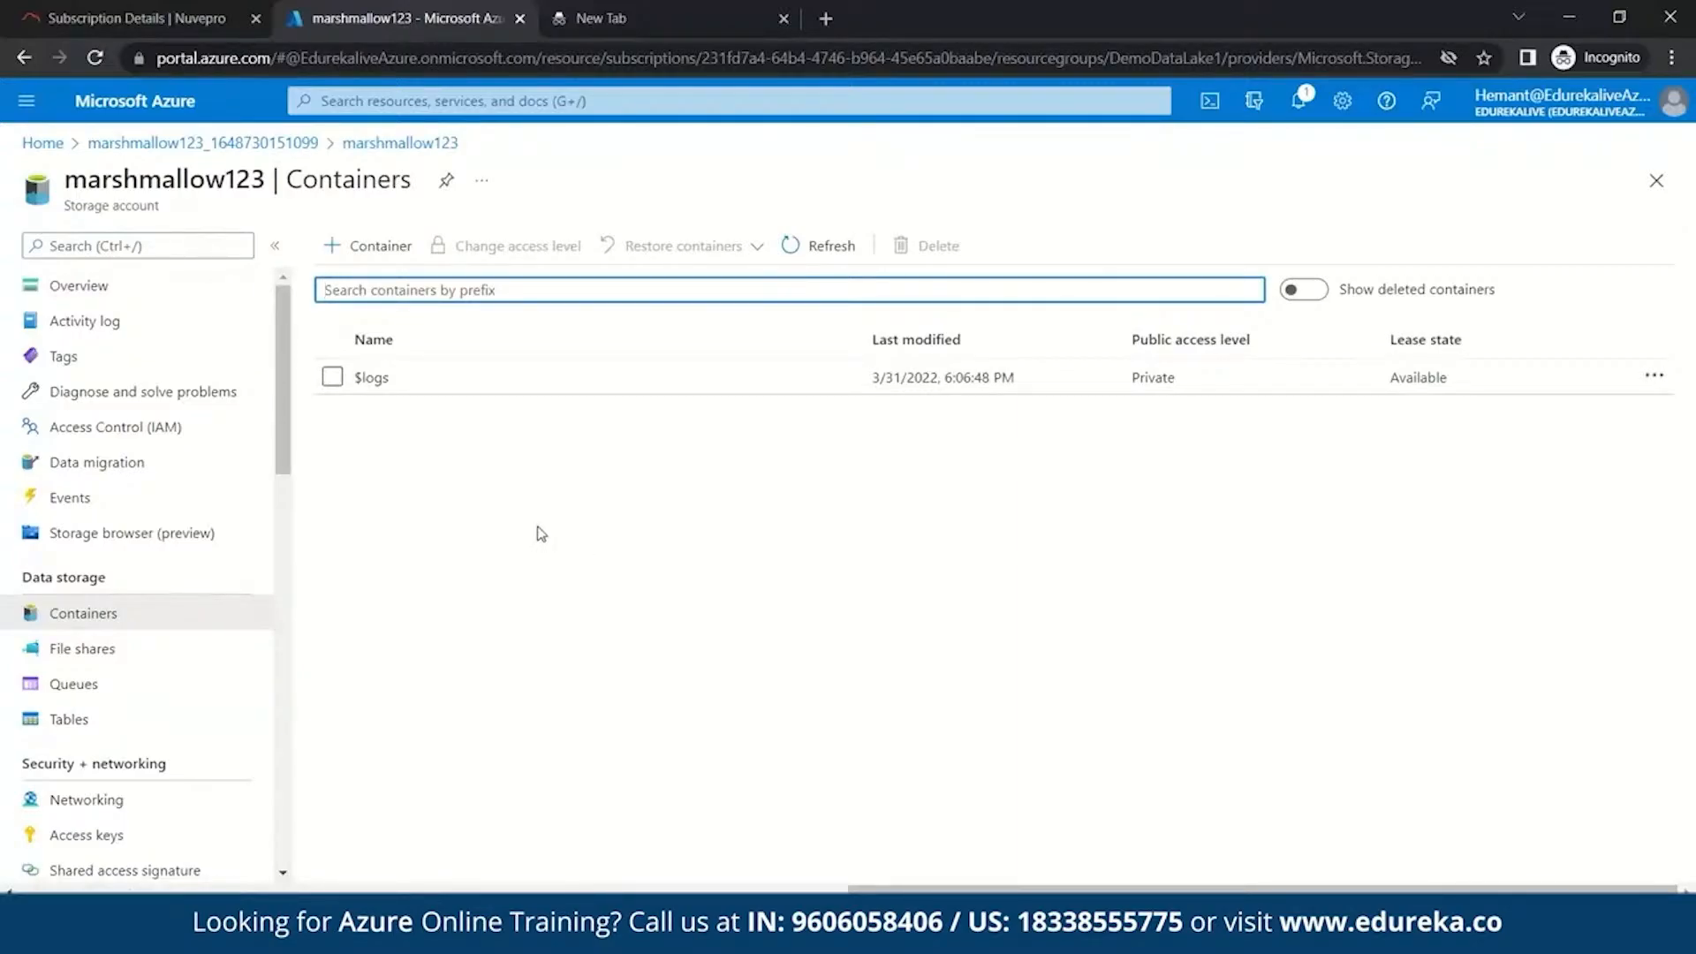
- Create a private 'demo' container, open it, and bring up the Upload blob pane
click(377, 249)
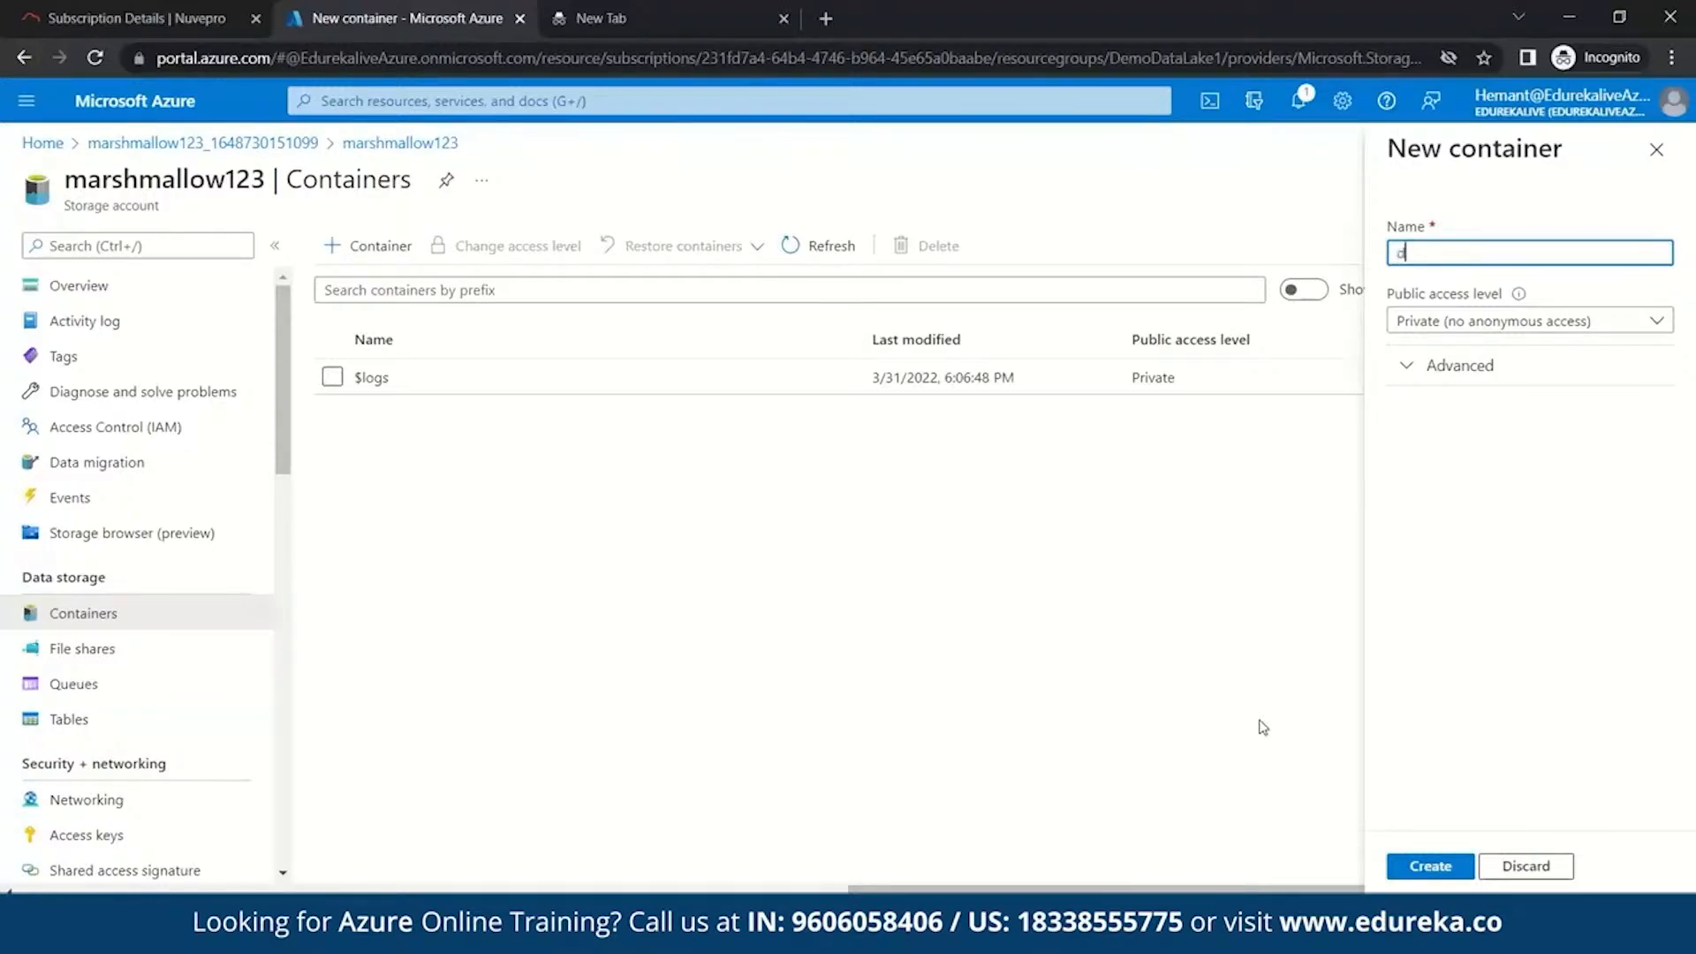
text(emo)
click(1430, 866)
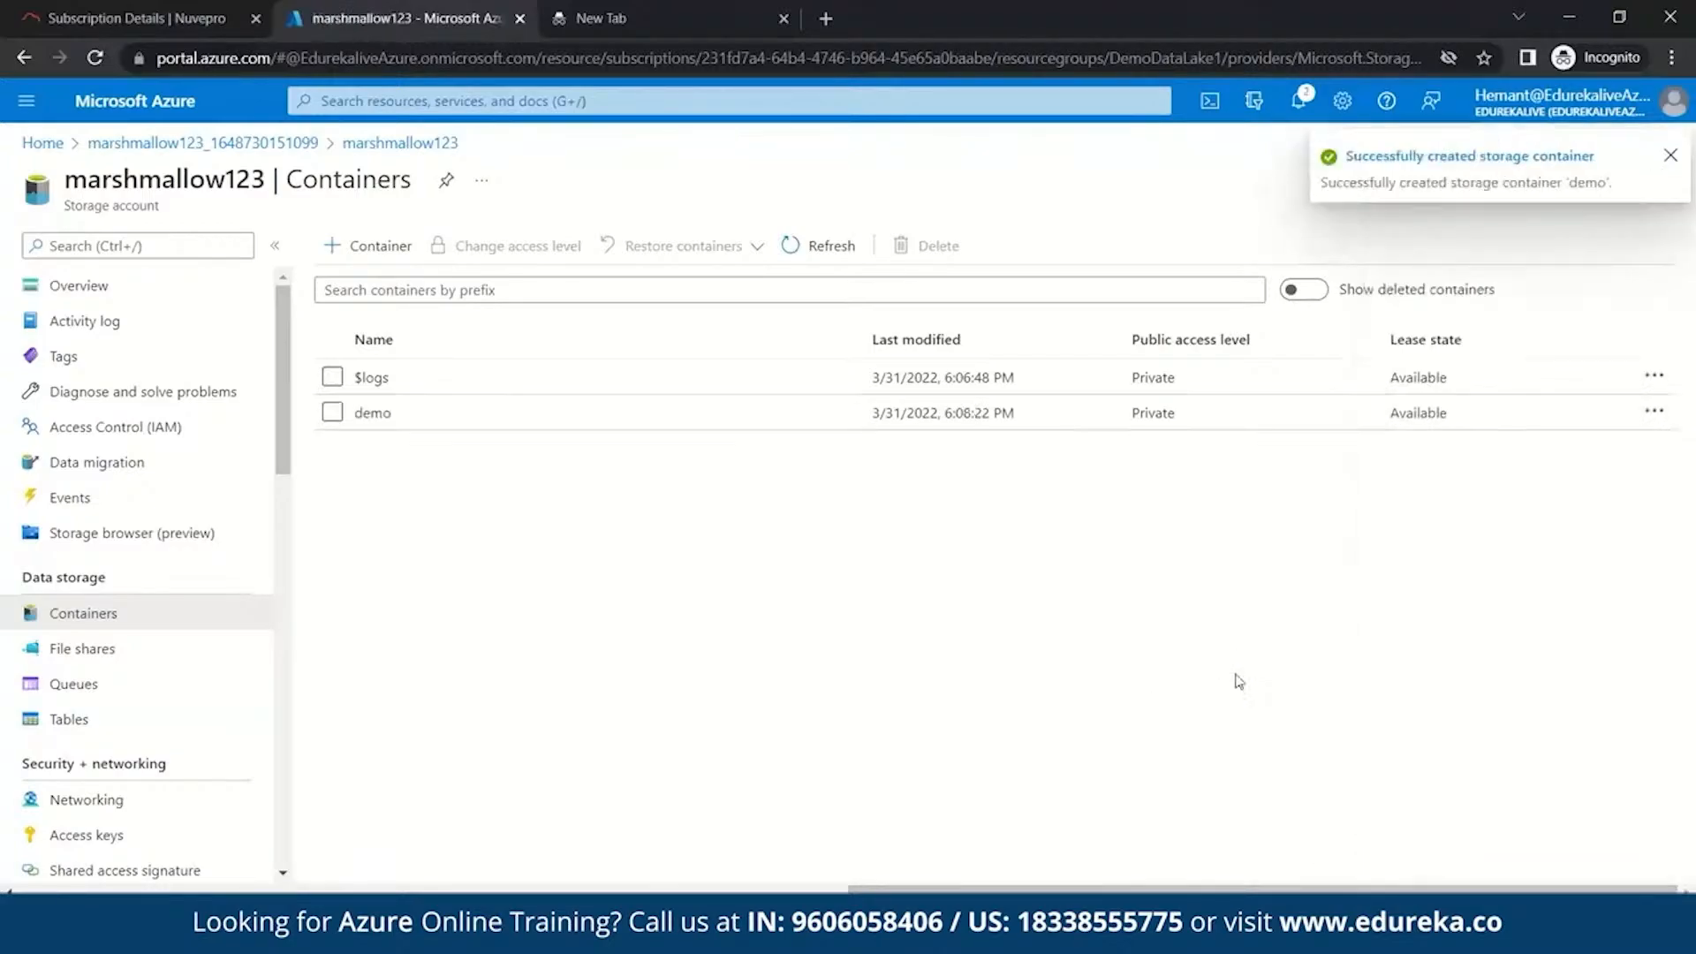
click(369, 417)
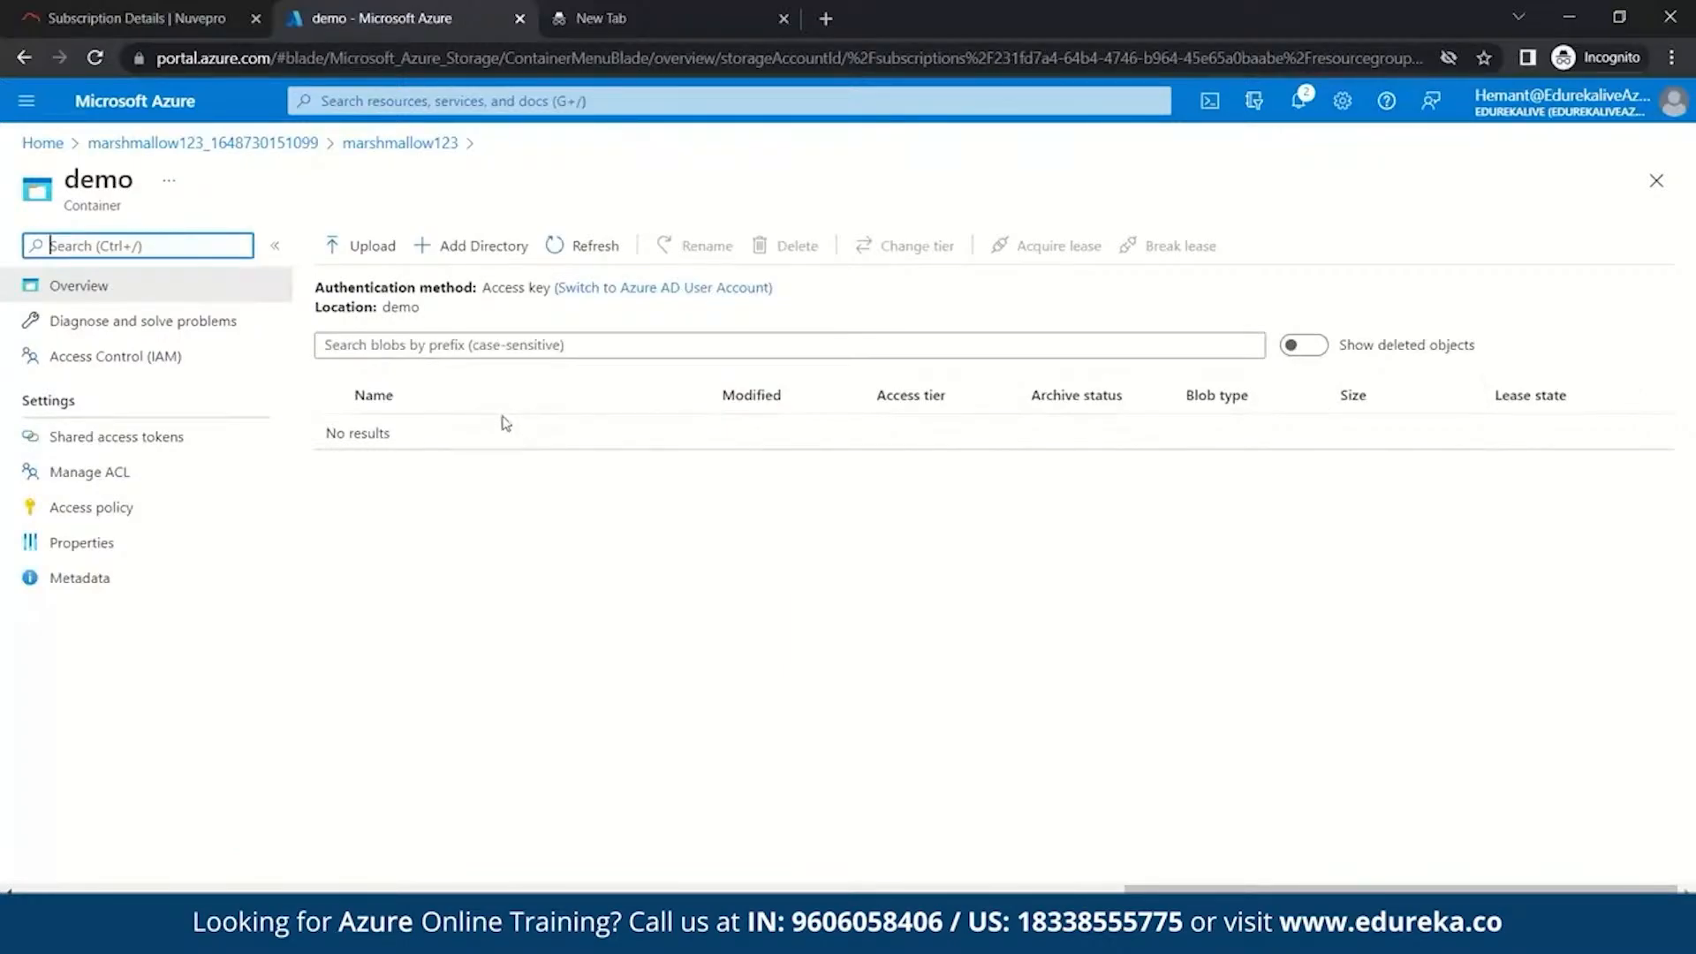
click(374, 247)
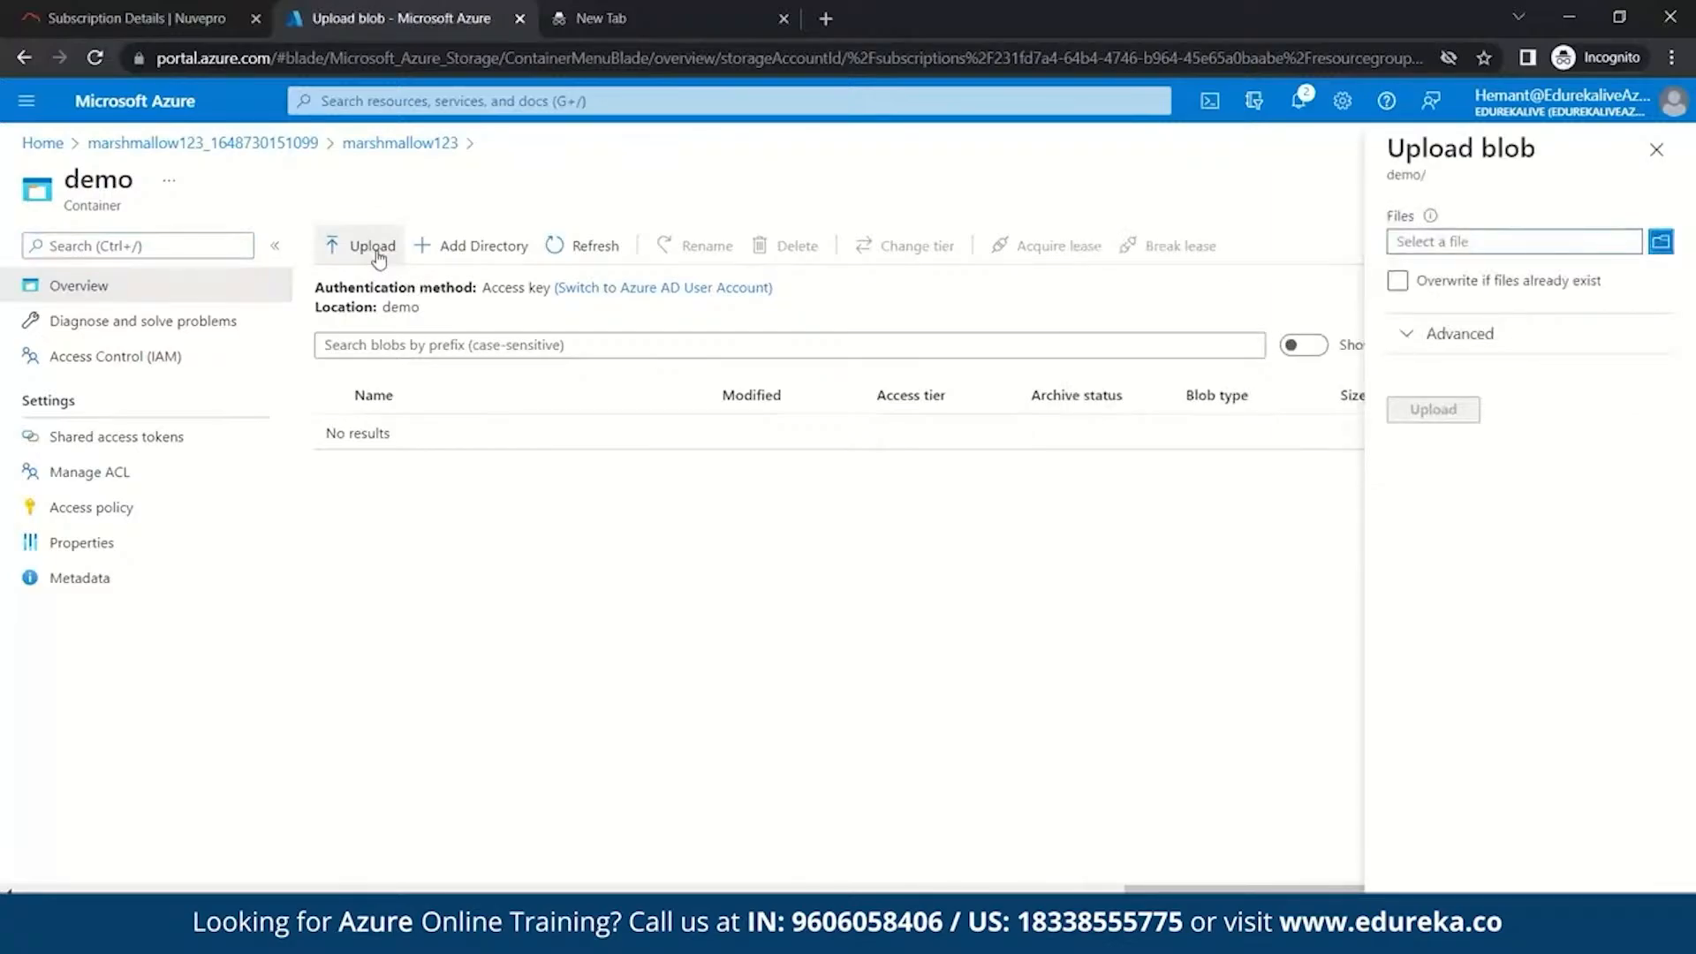
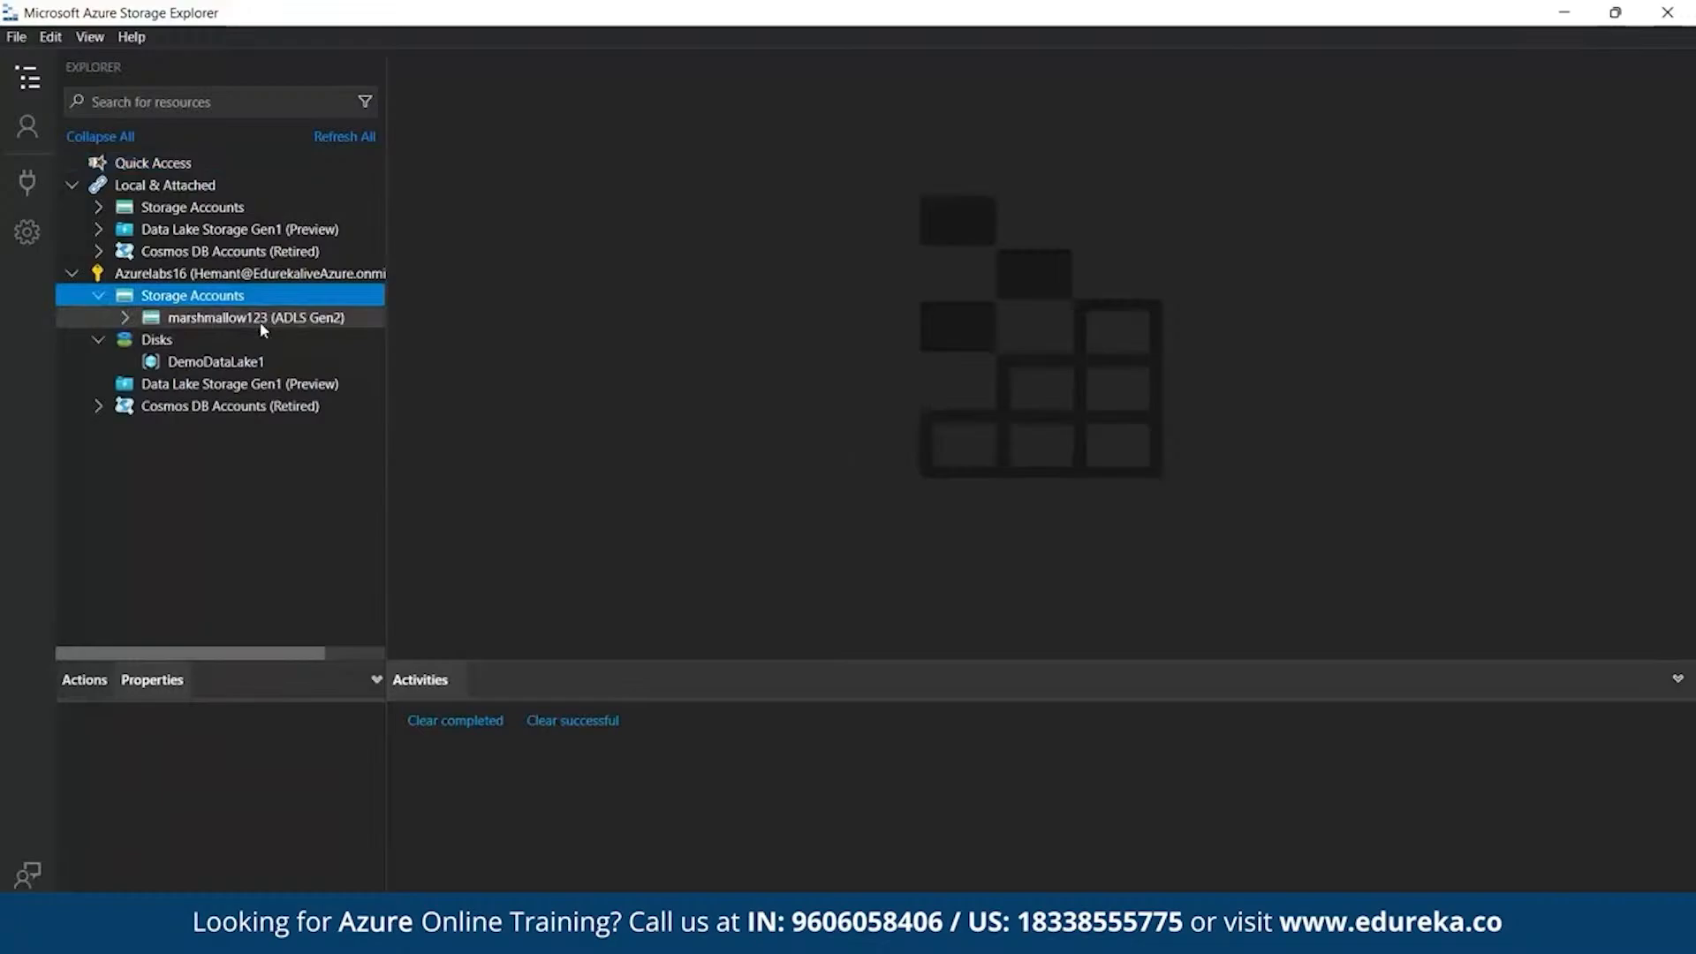
- Open the demo container under marshmallow123 Blob Containers to list aws3.png, and briefly check the Upload menu
click(125, 317)
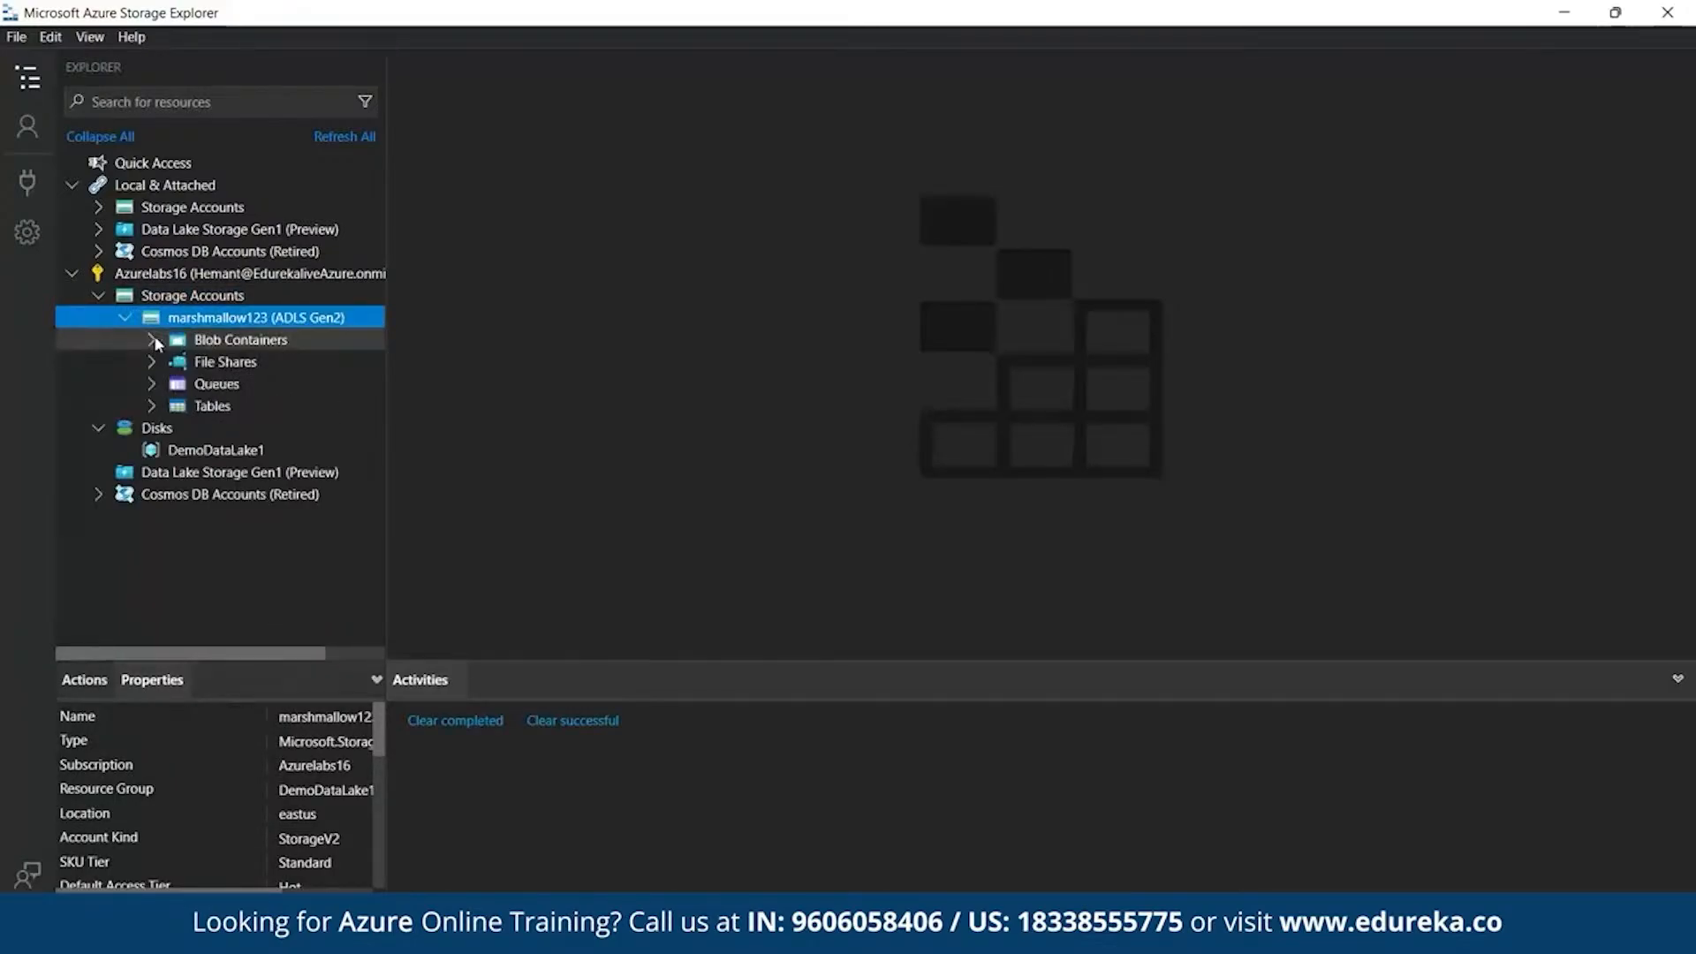
click(154, 338)
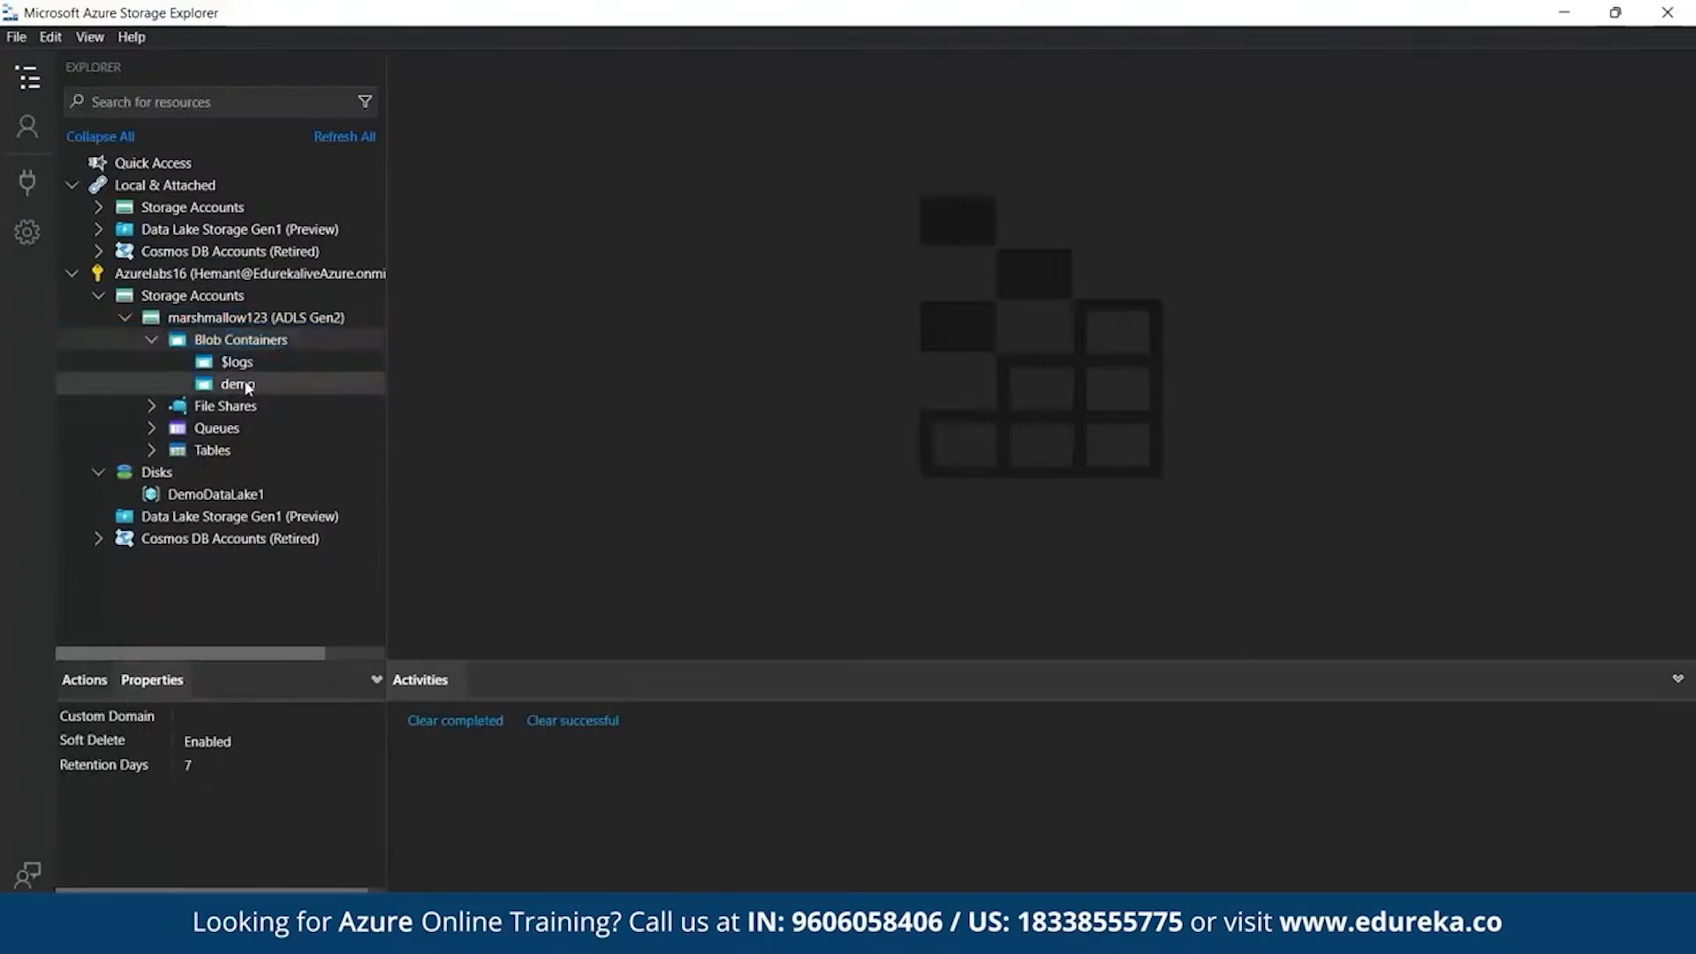
click(238, 385)
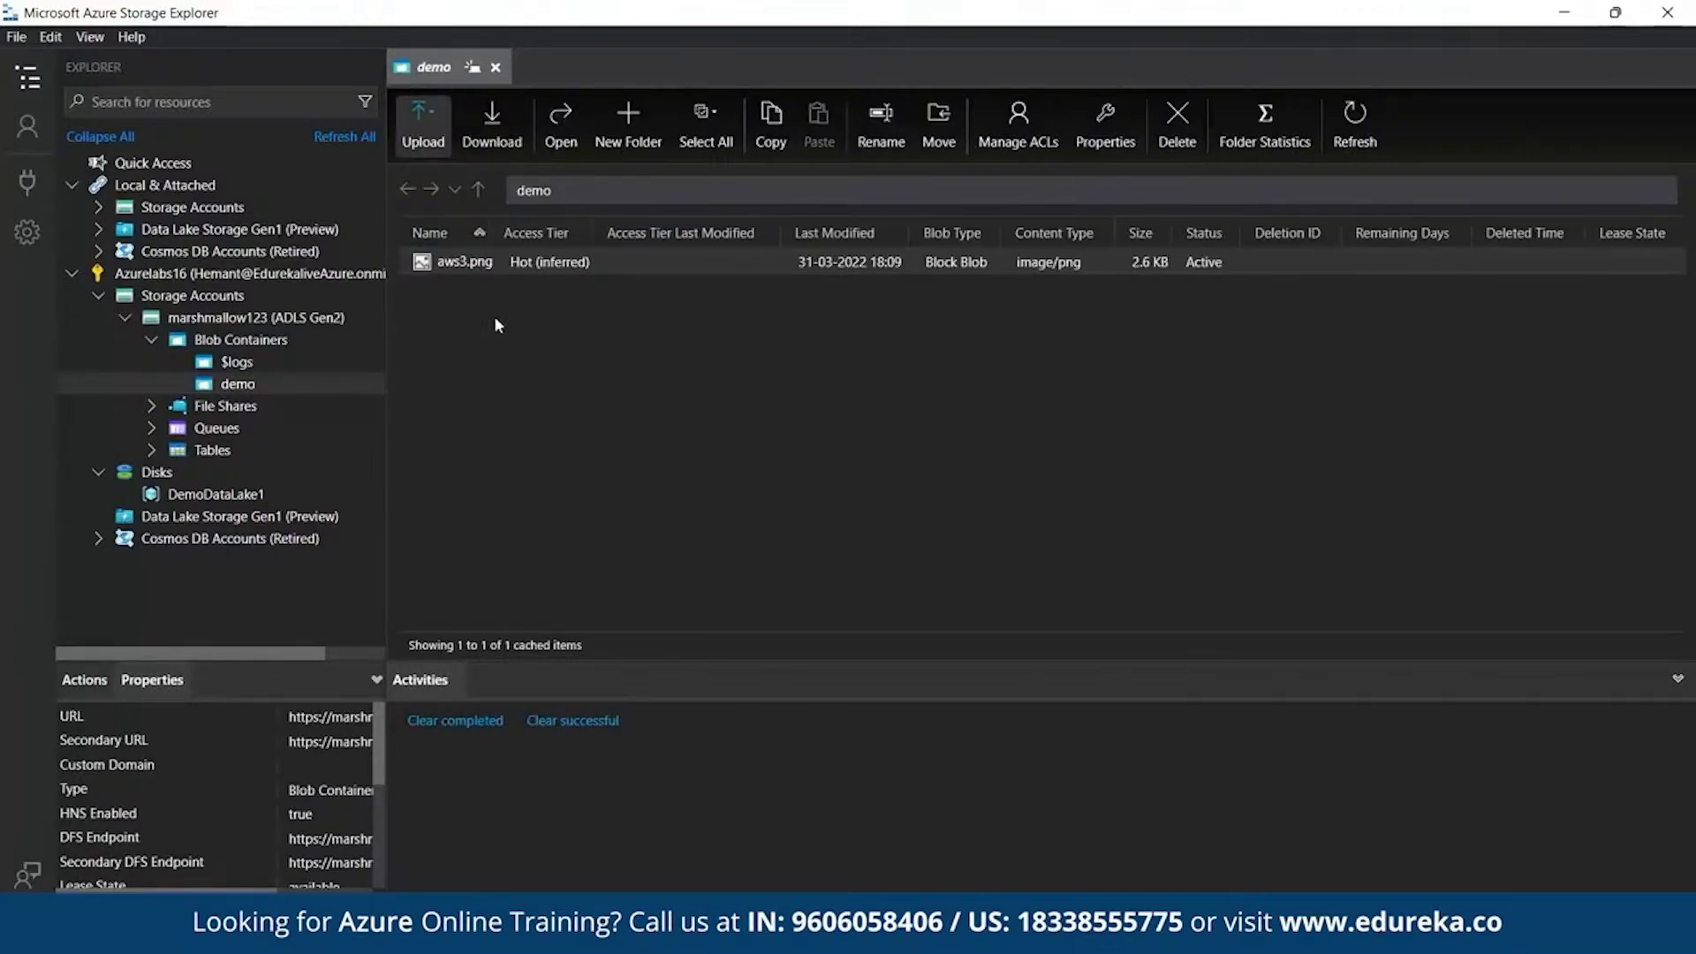
click(428, 122)
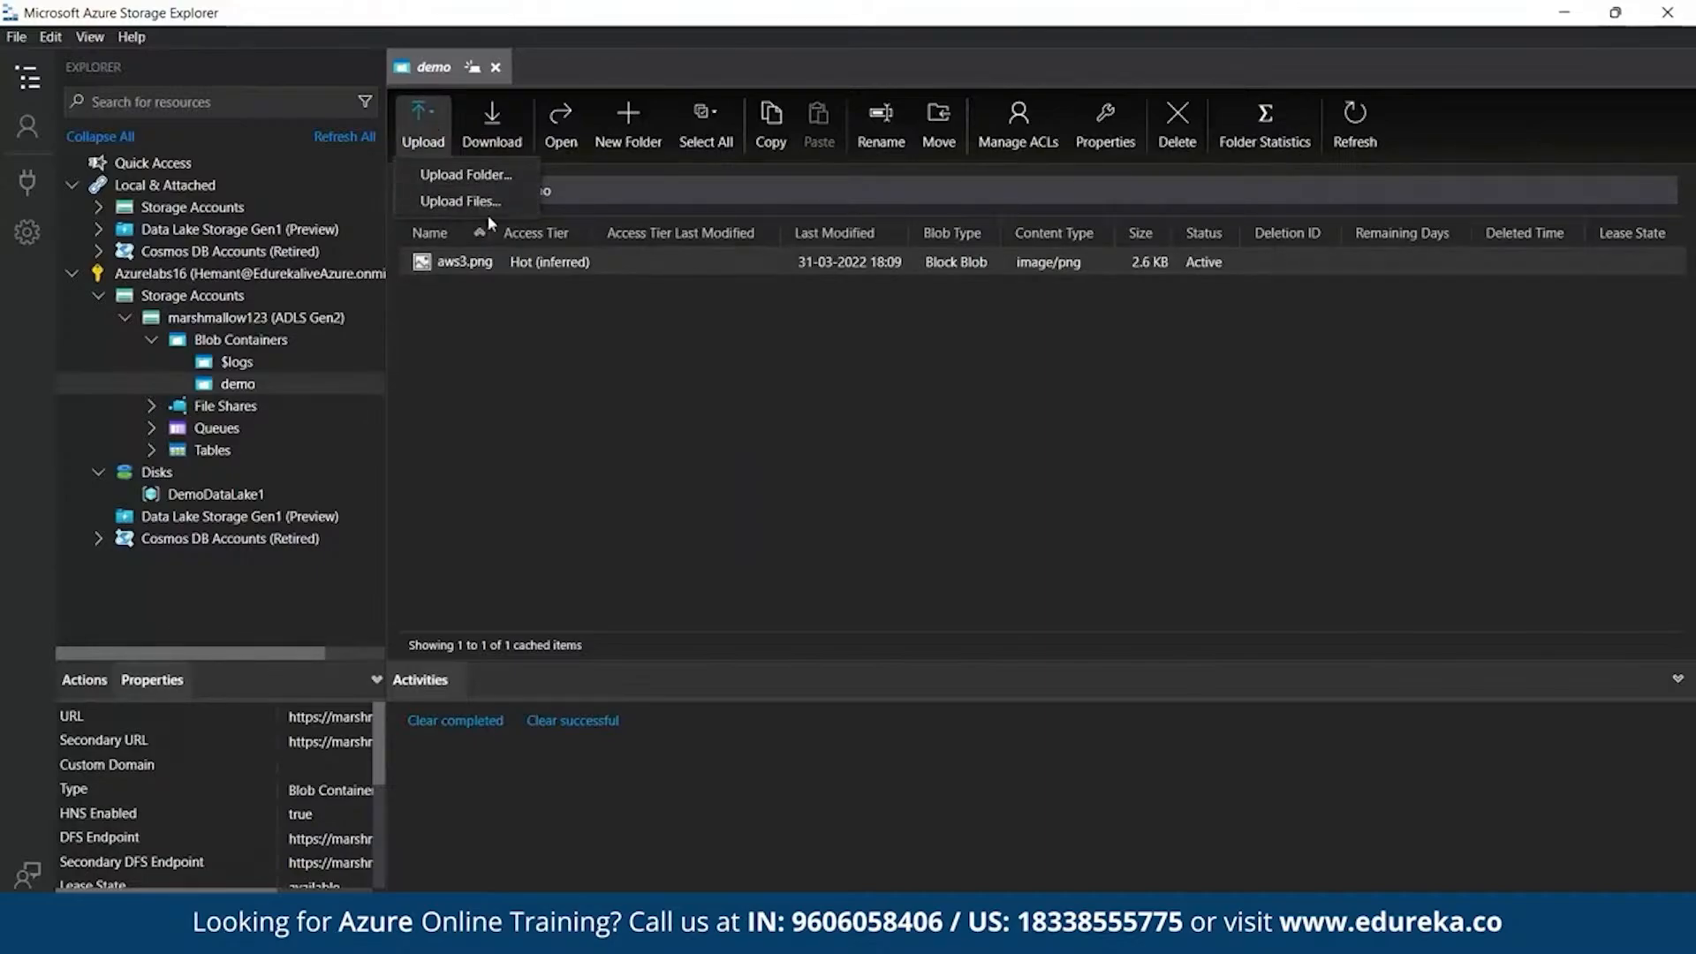
click(551, 342)
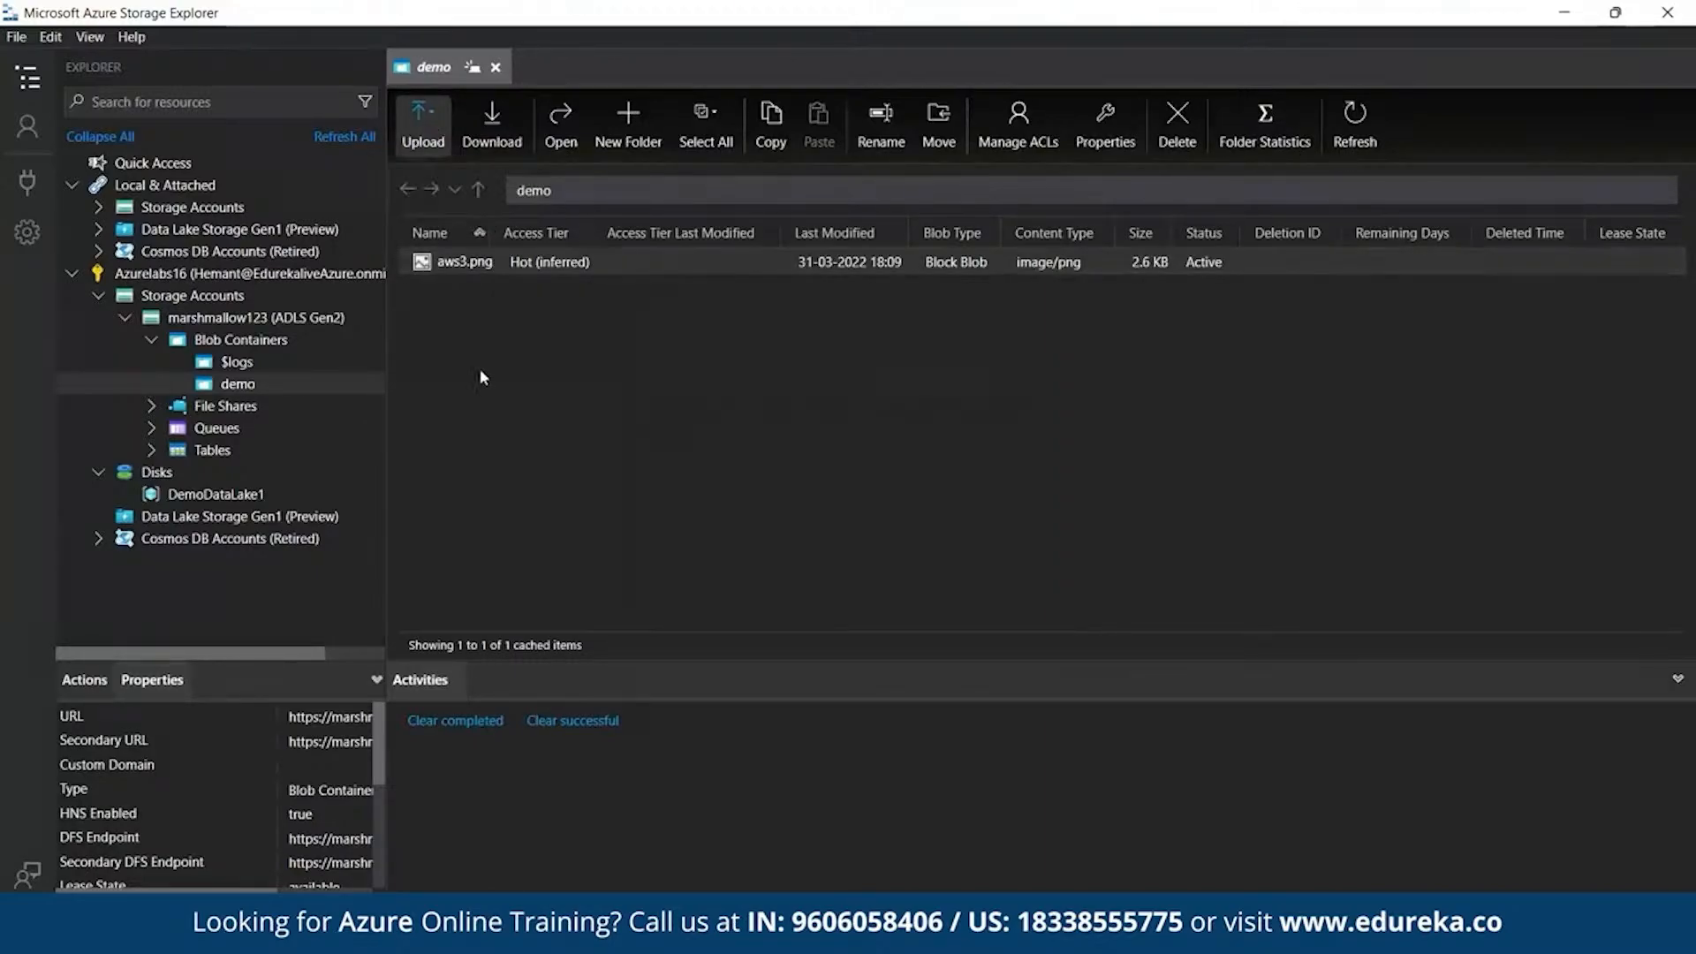
- Upload the aws4 image from Pictures into demo as aws4.png
click(425, 146)
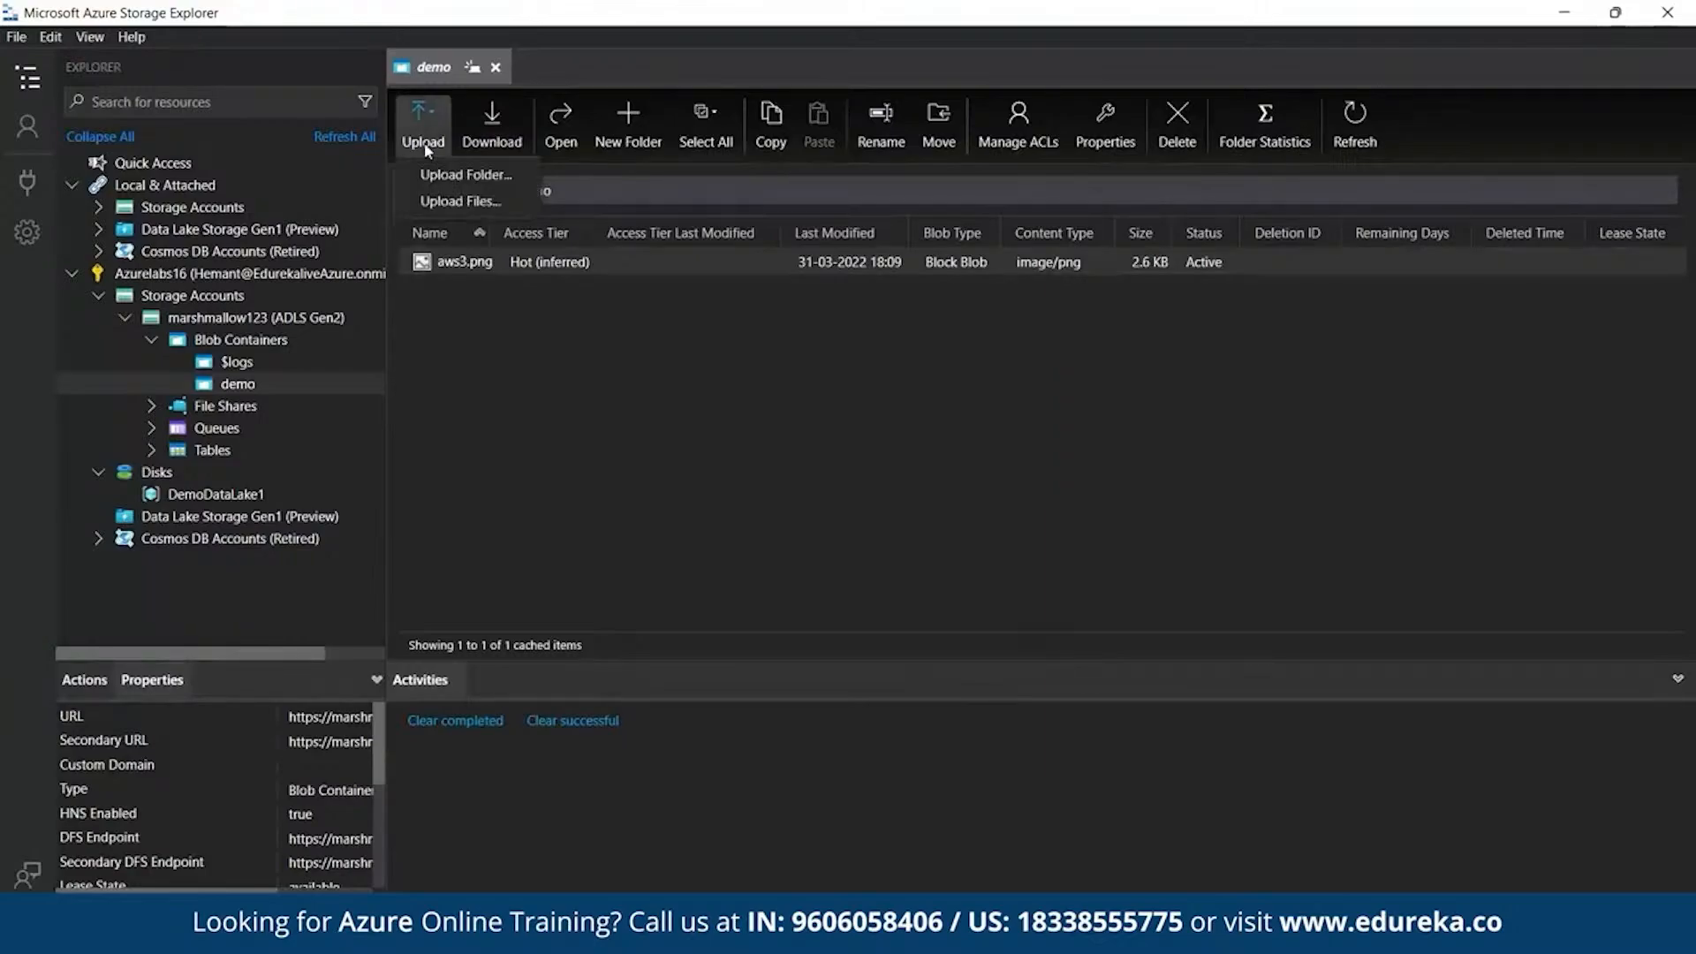
click(480, 209)
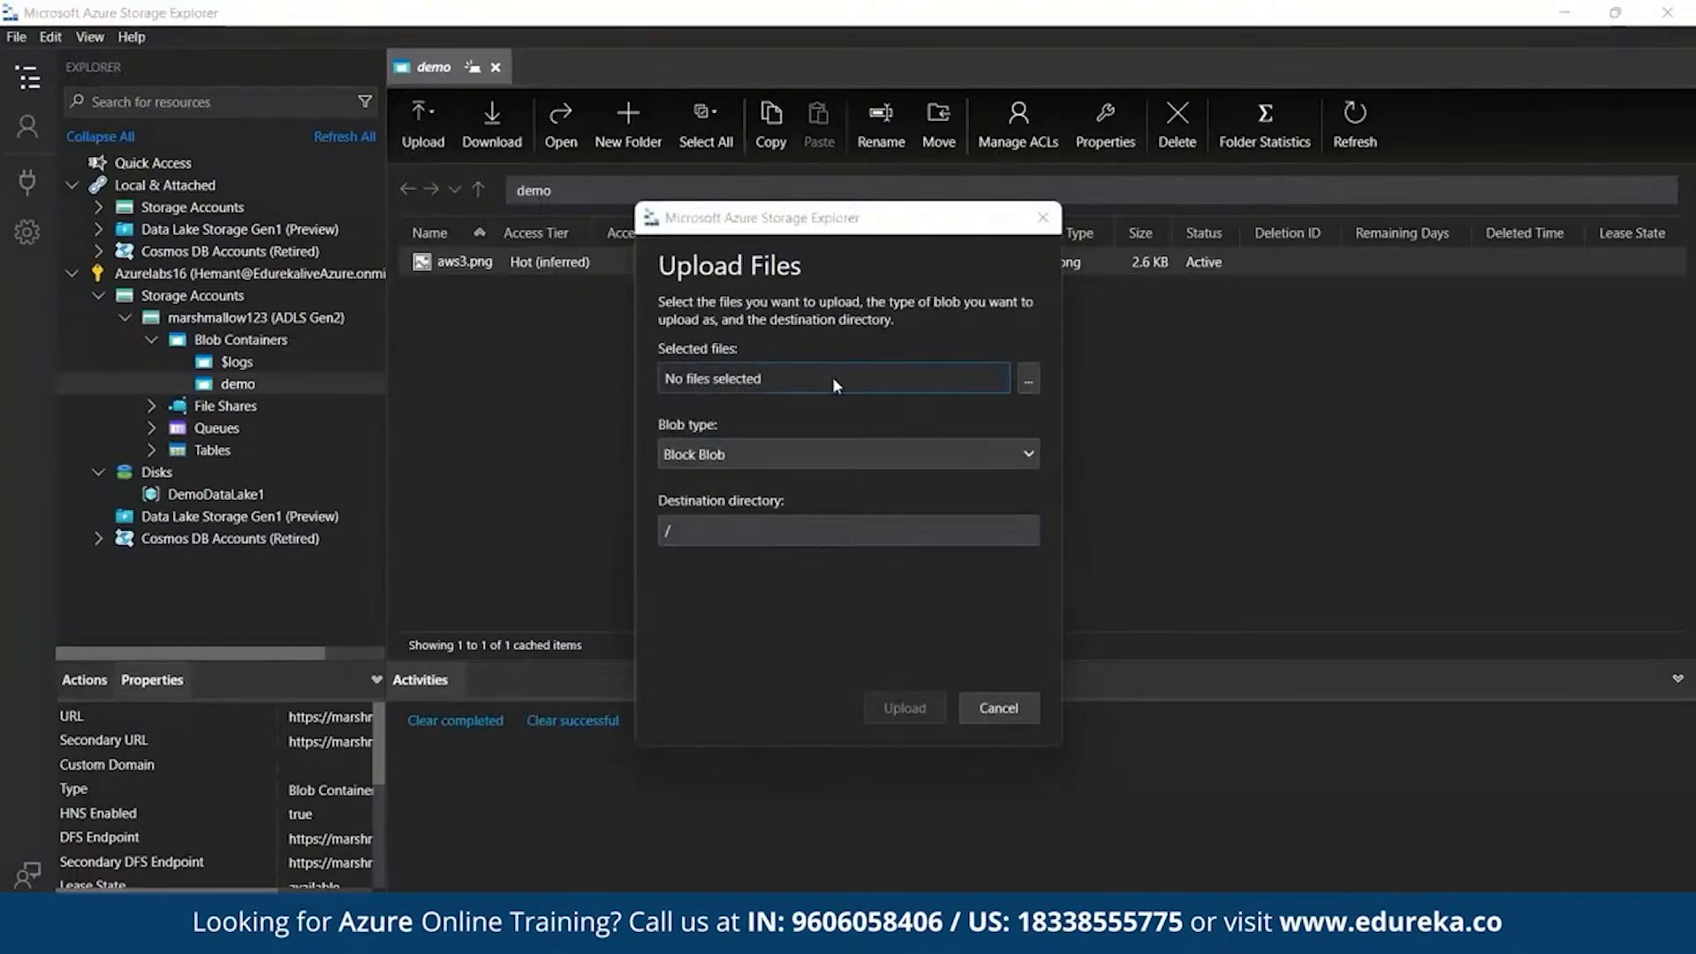
click(835, 378)
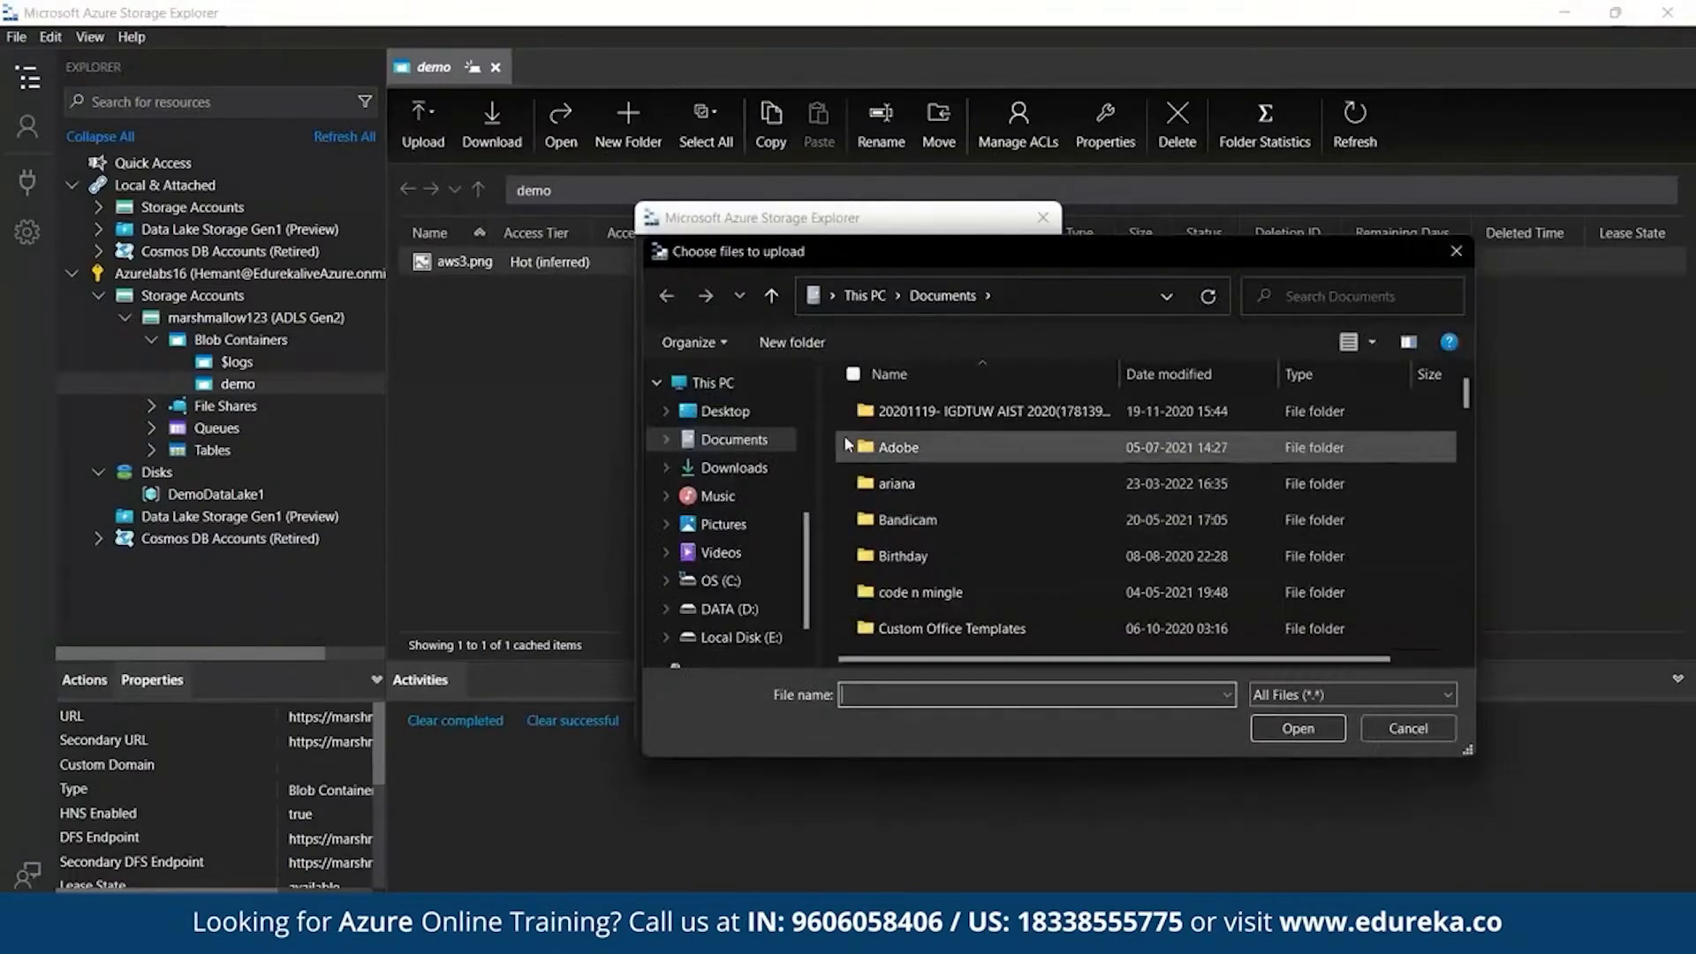
click(735, 526)
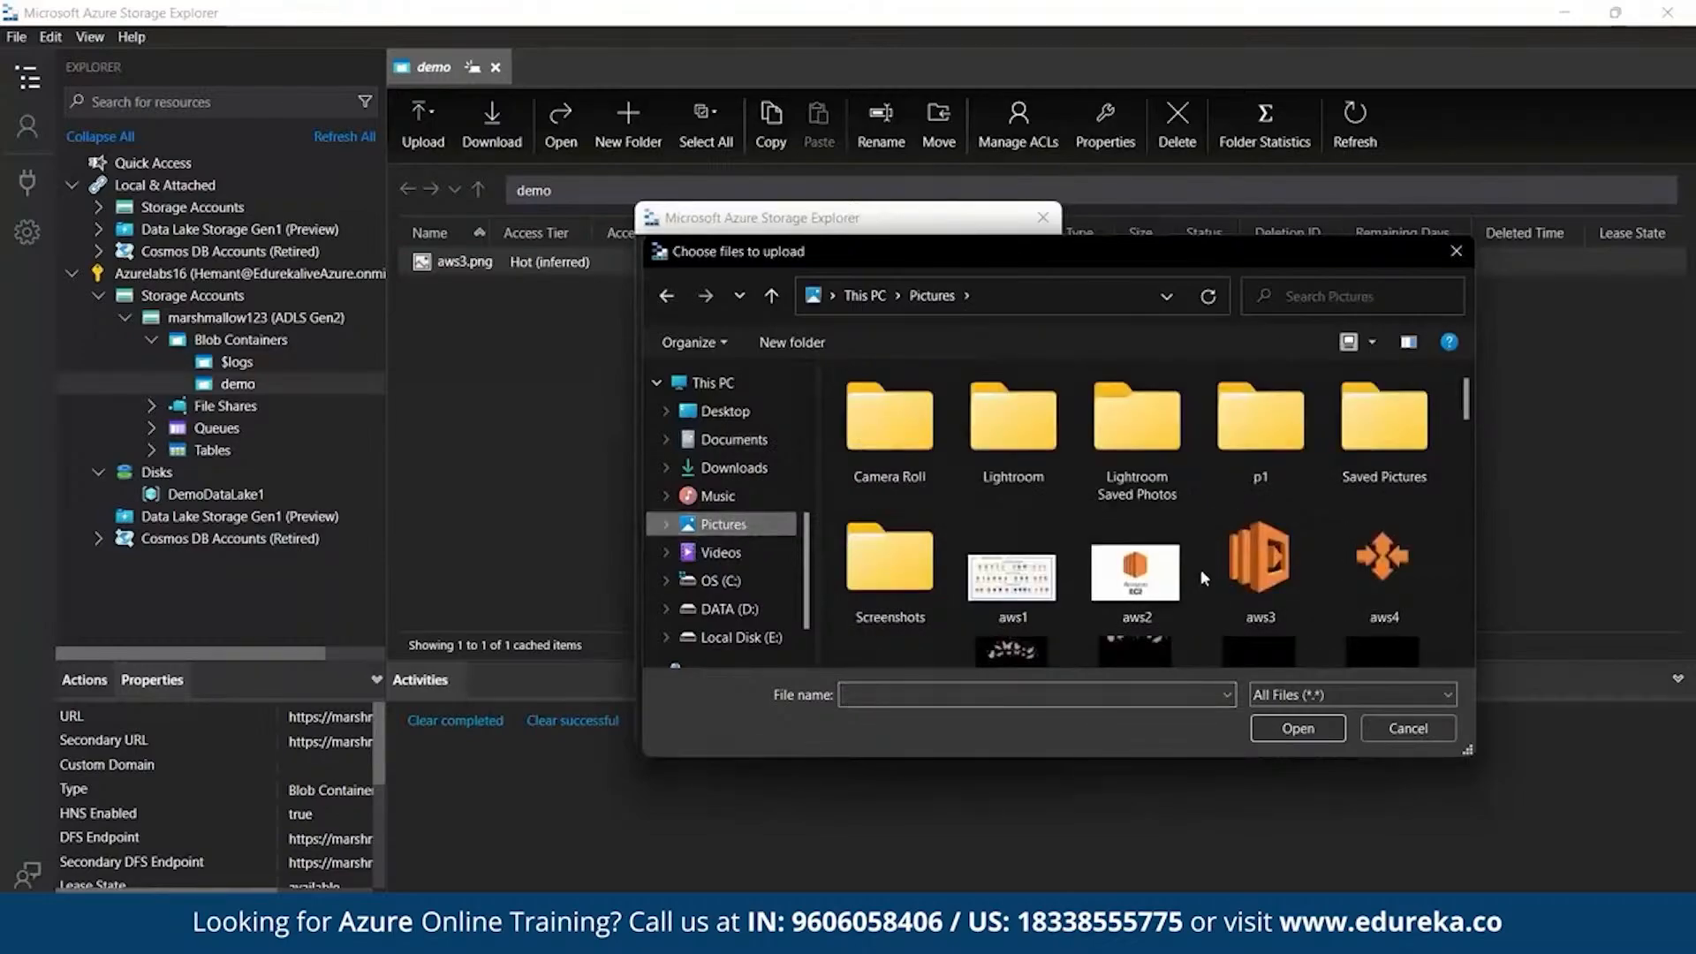
scroll(1201, 569, down, 2)
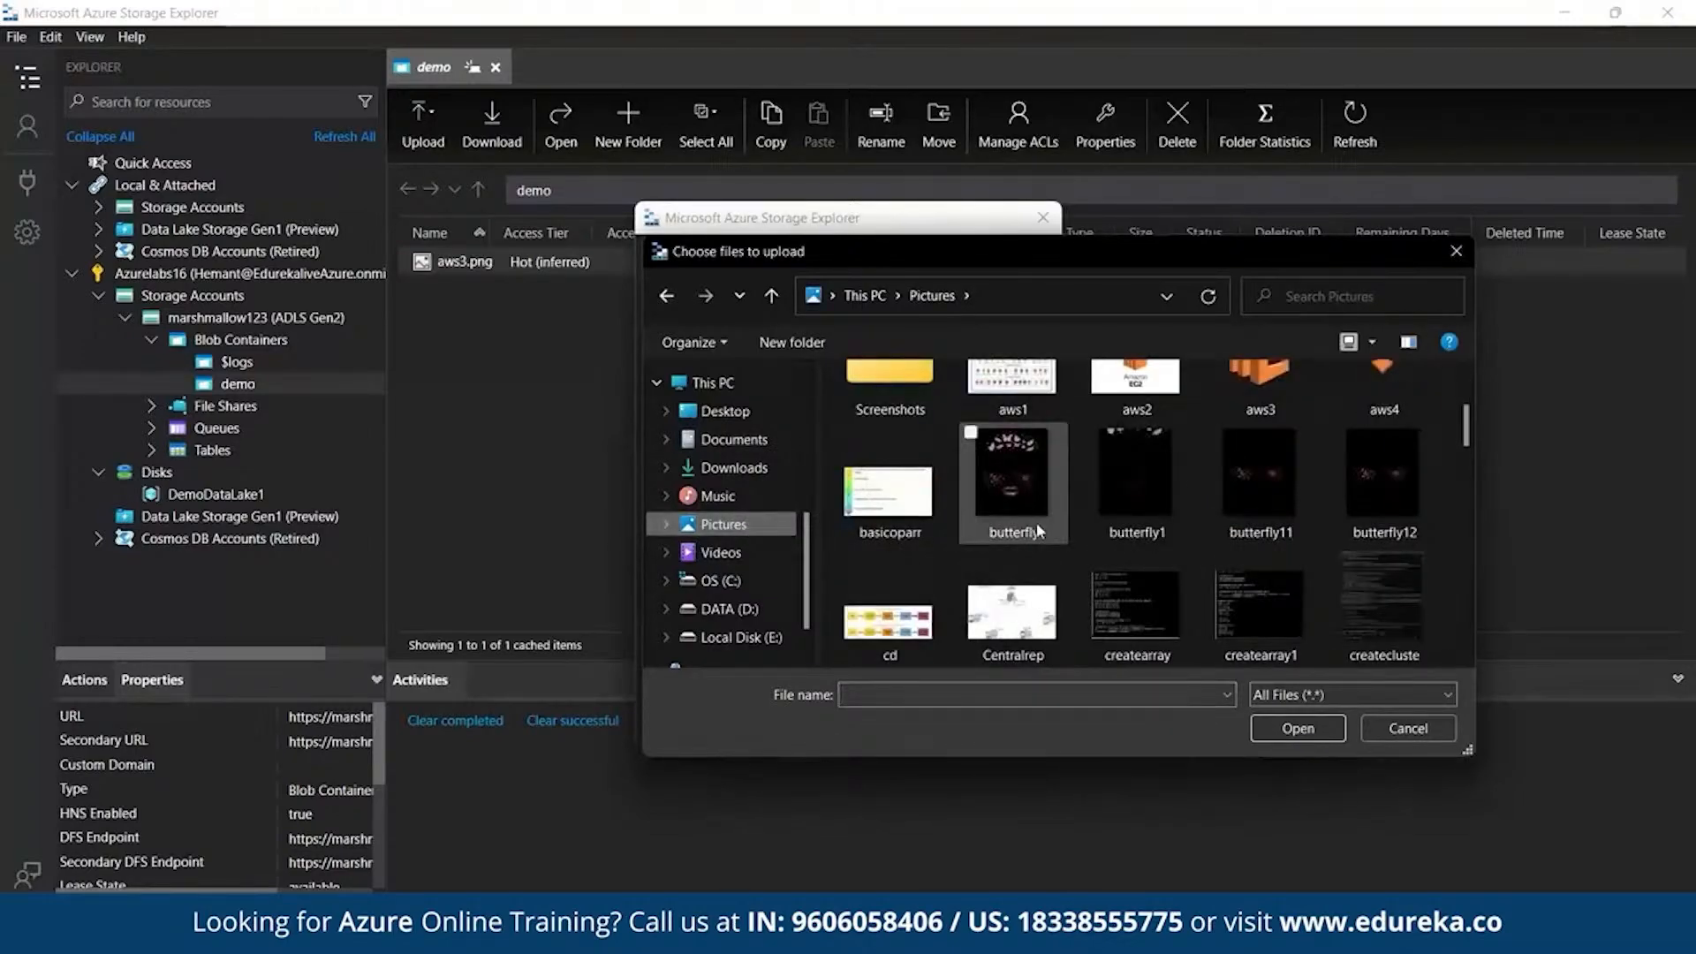
scroll(1036, 522, up, 1)
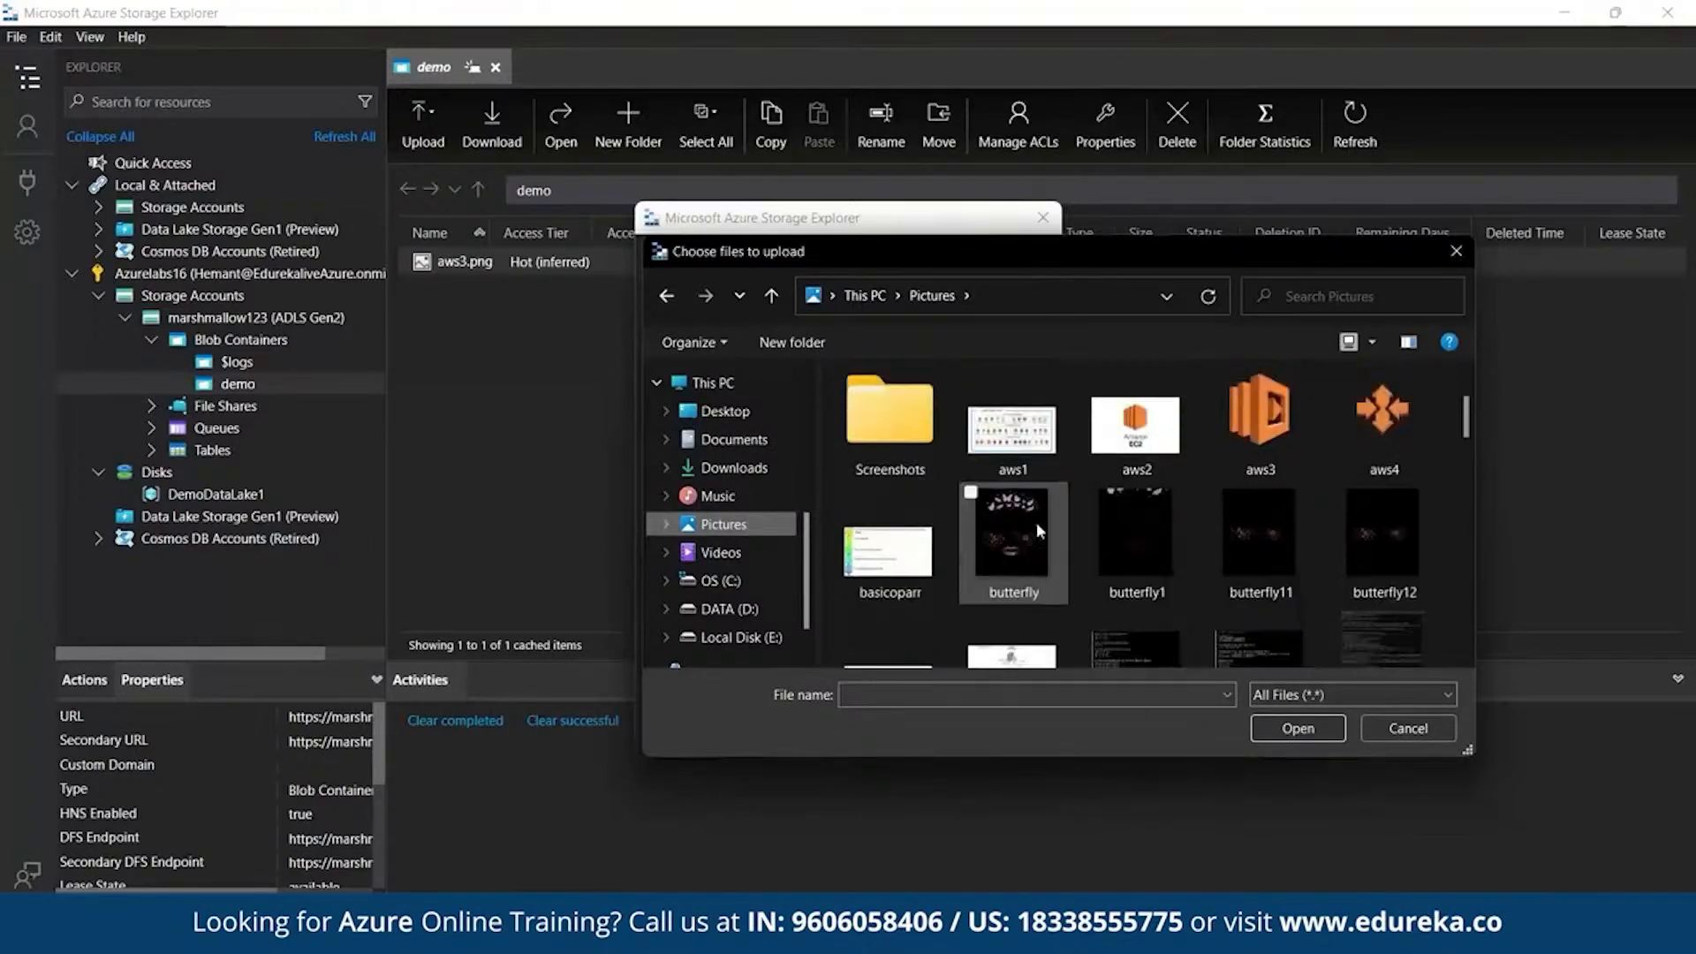
click(1363, 405)
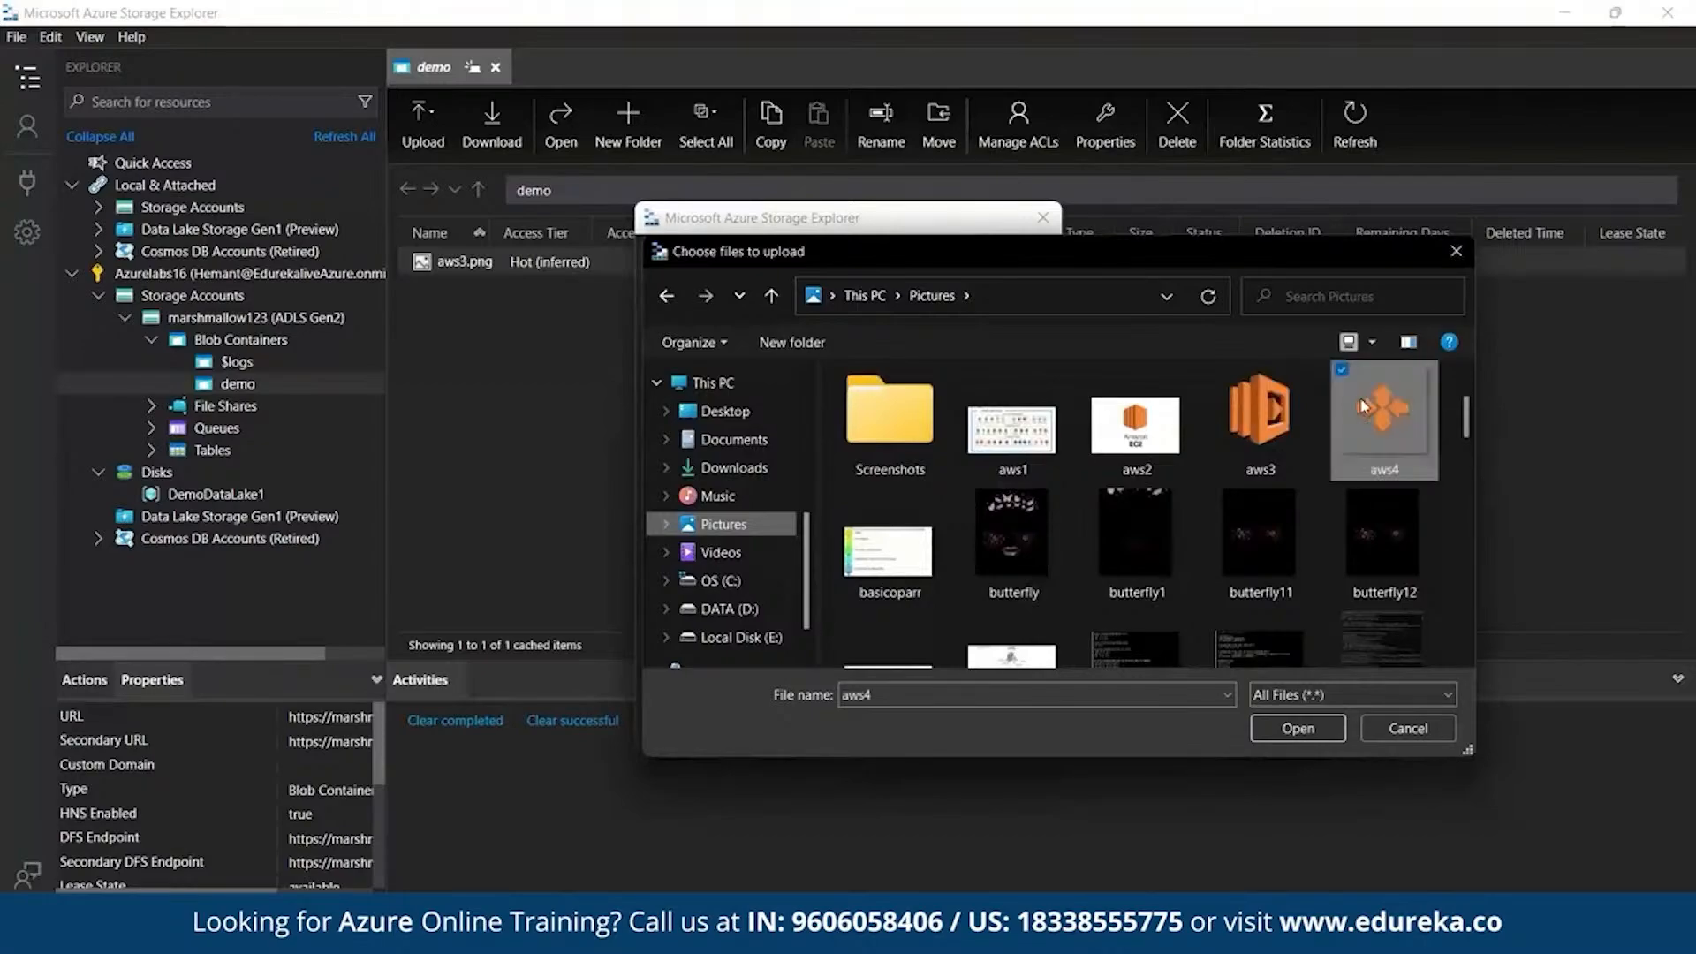
click(1298, 732)
click(898, 708)
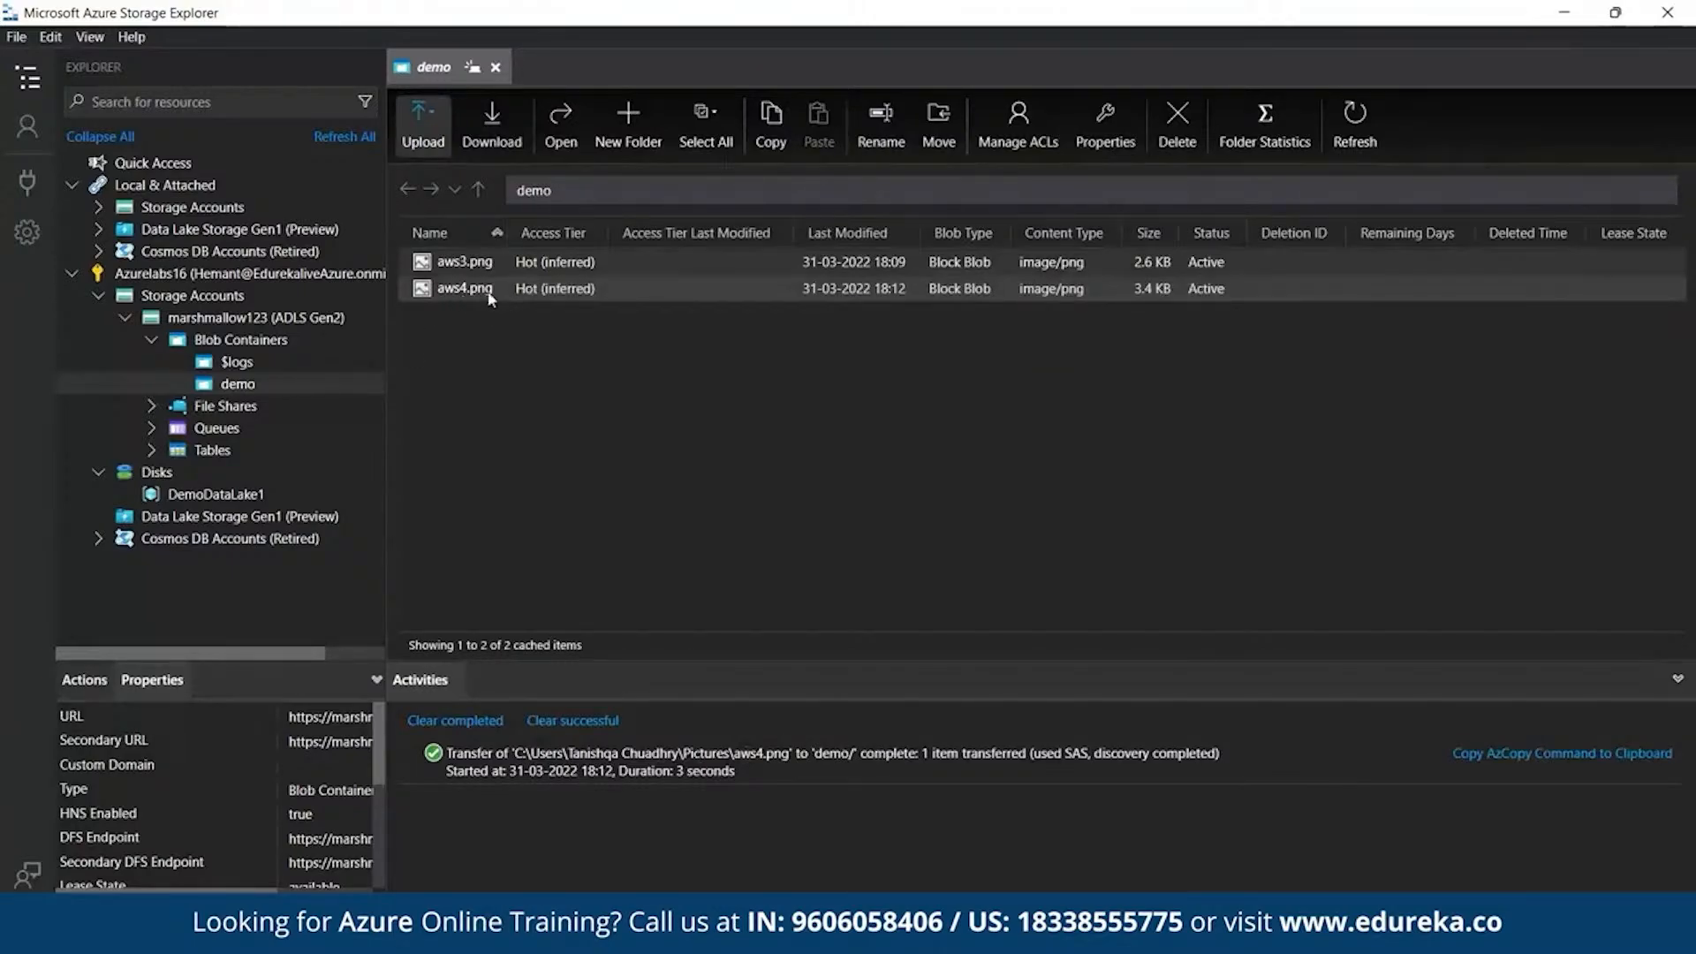
- Upload the Documents\code n mingle folder (6 items) into the demo container
click(419, 133)
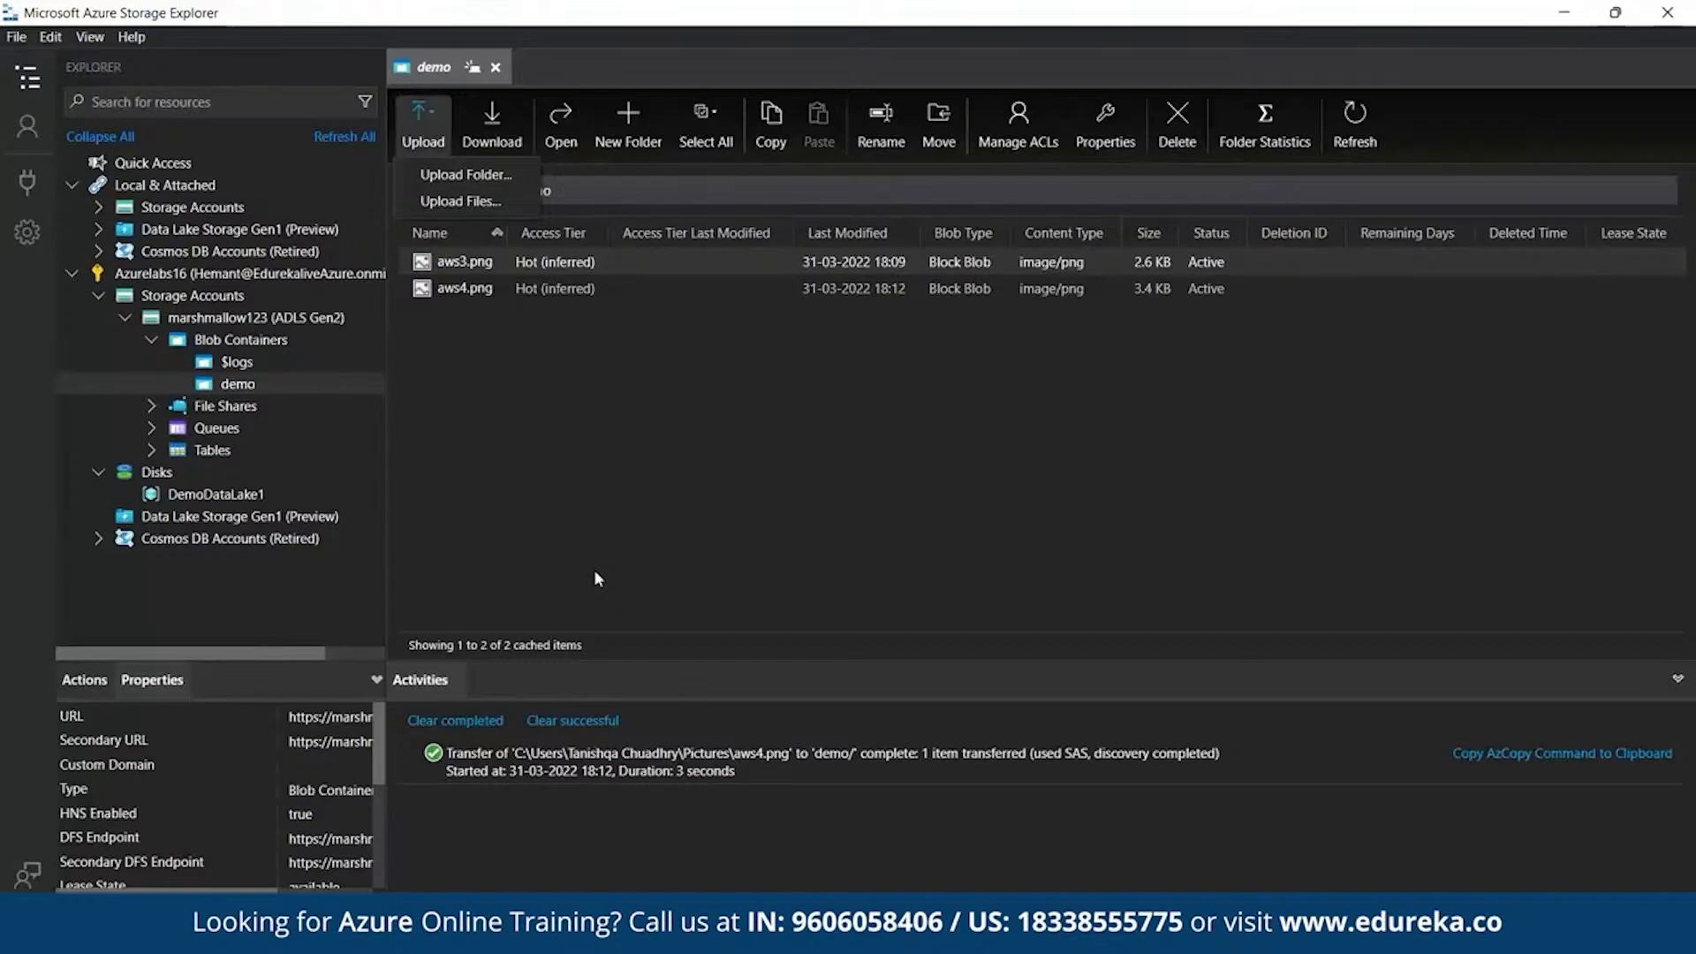
click(445, 177)
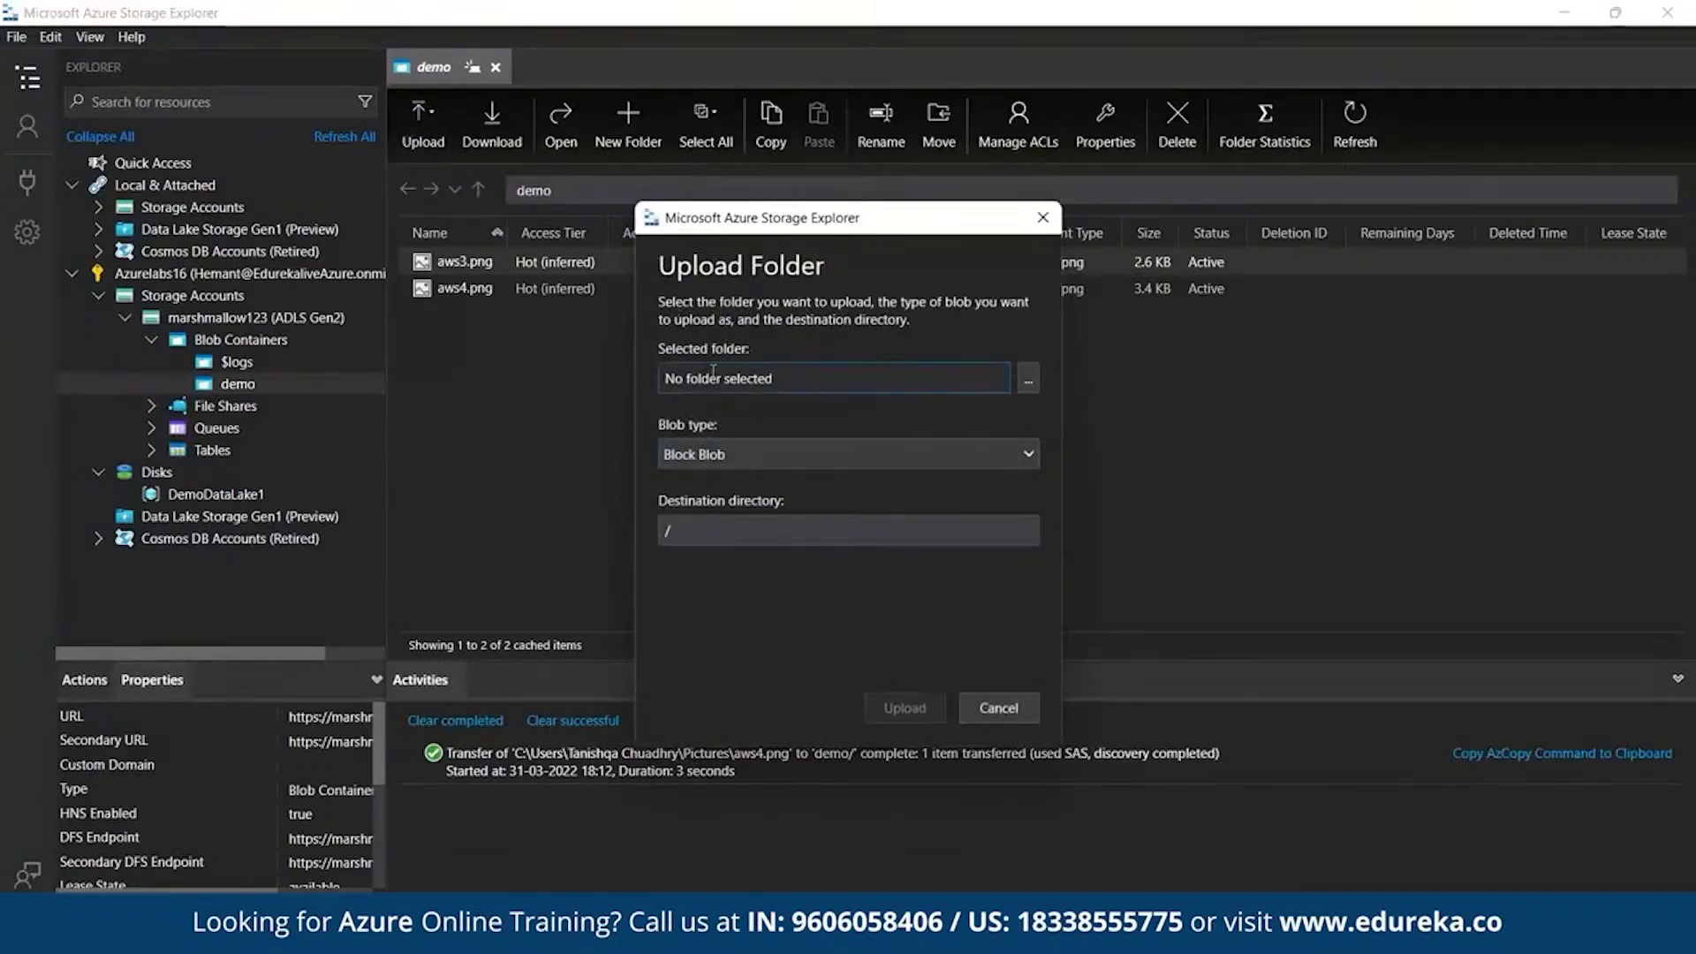
click(793, 382)
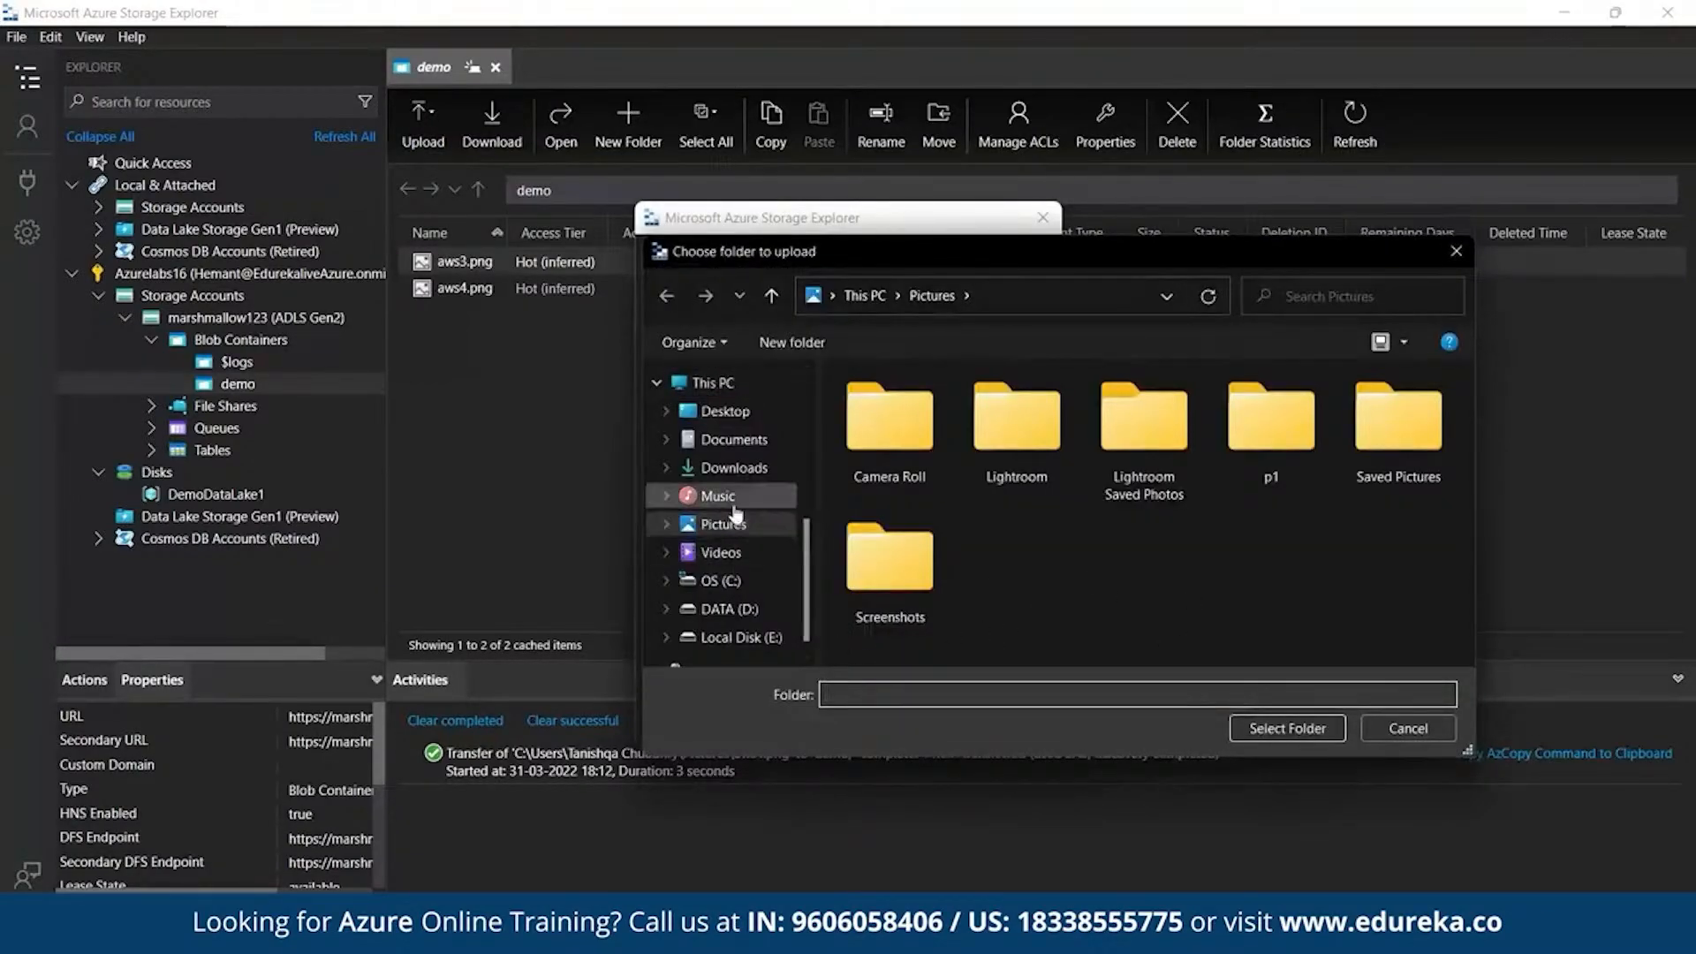
click(733, 439)
scroll(1012, 503, down, 1)
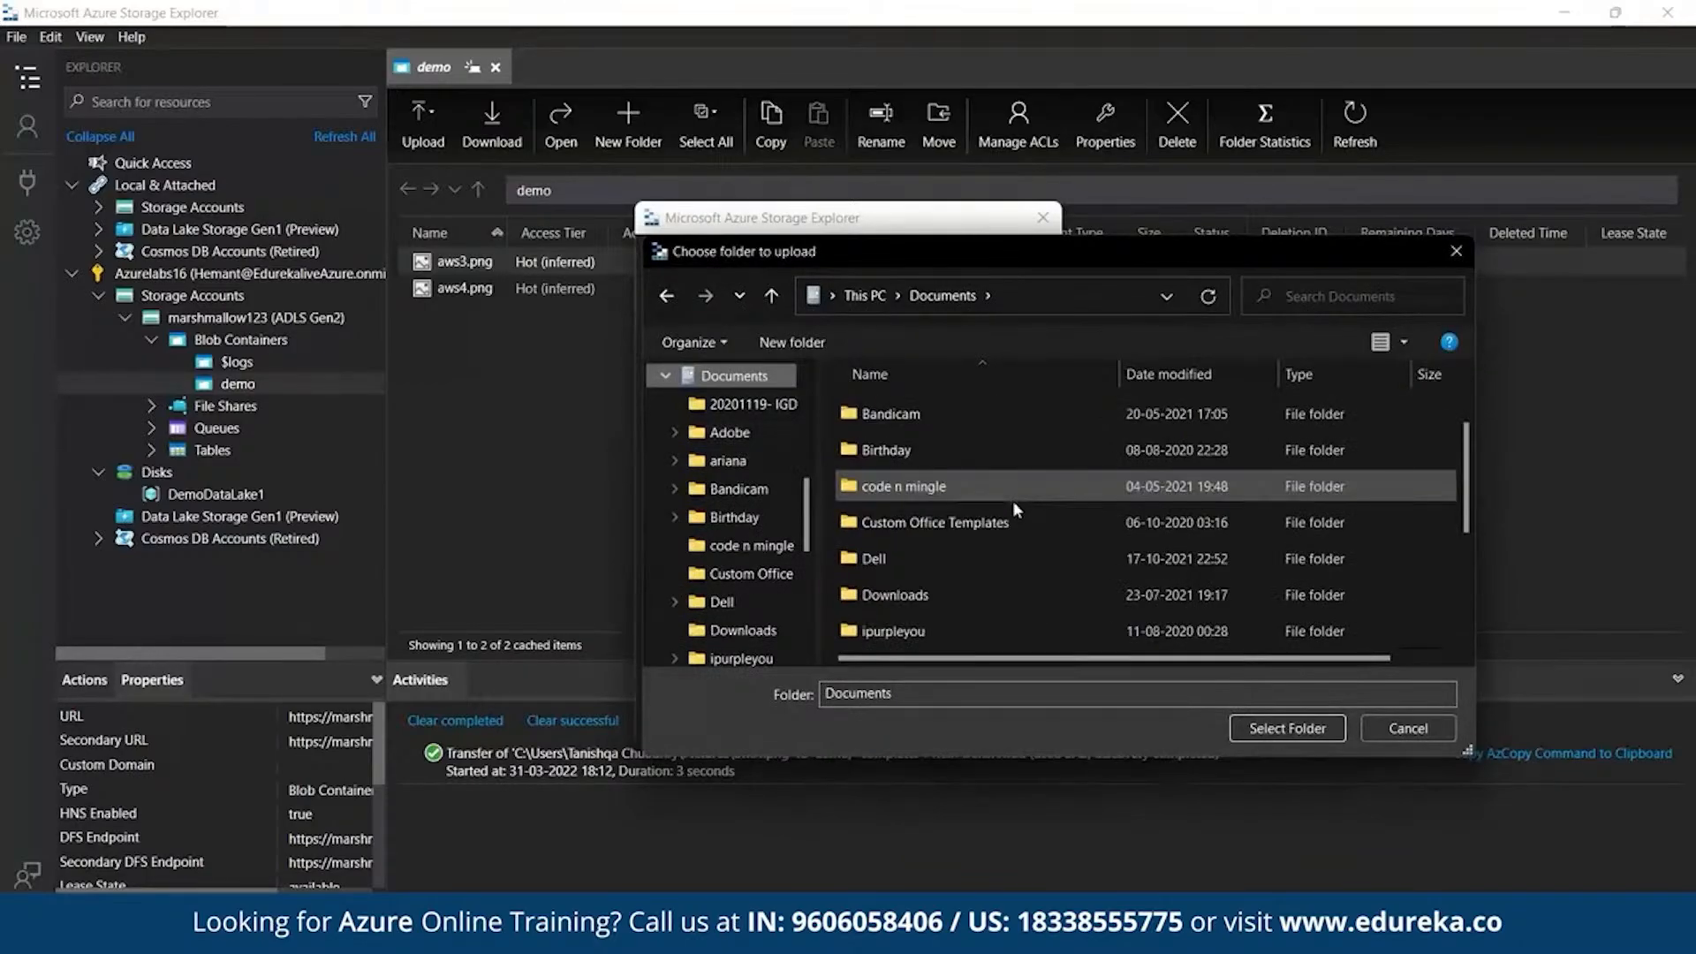
click(931, 496)
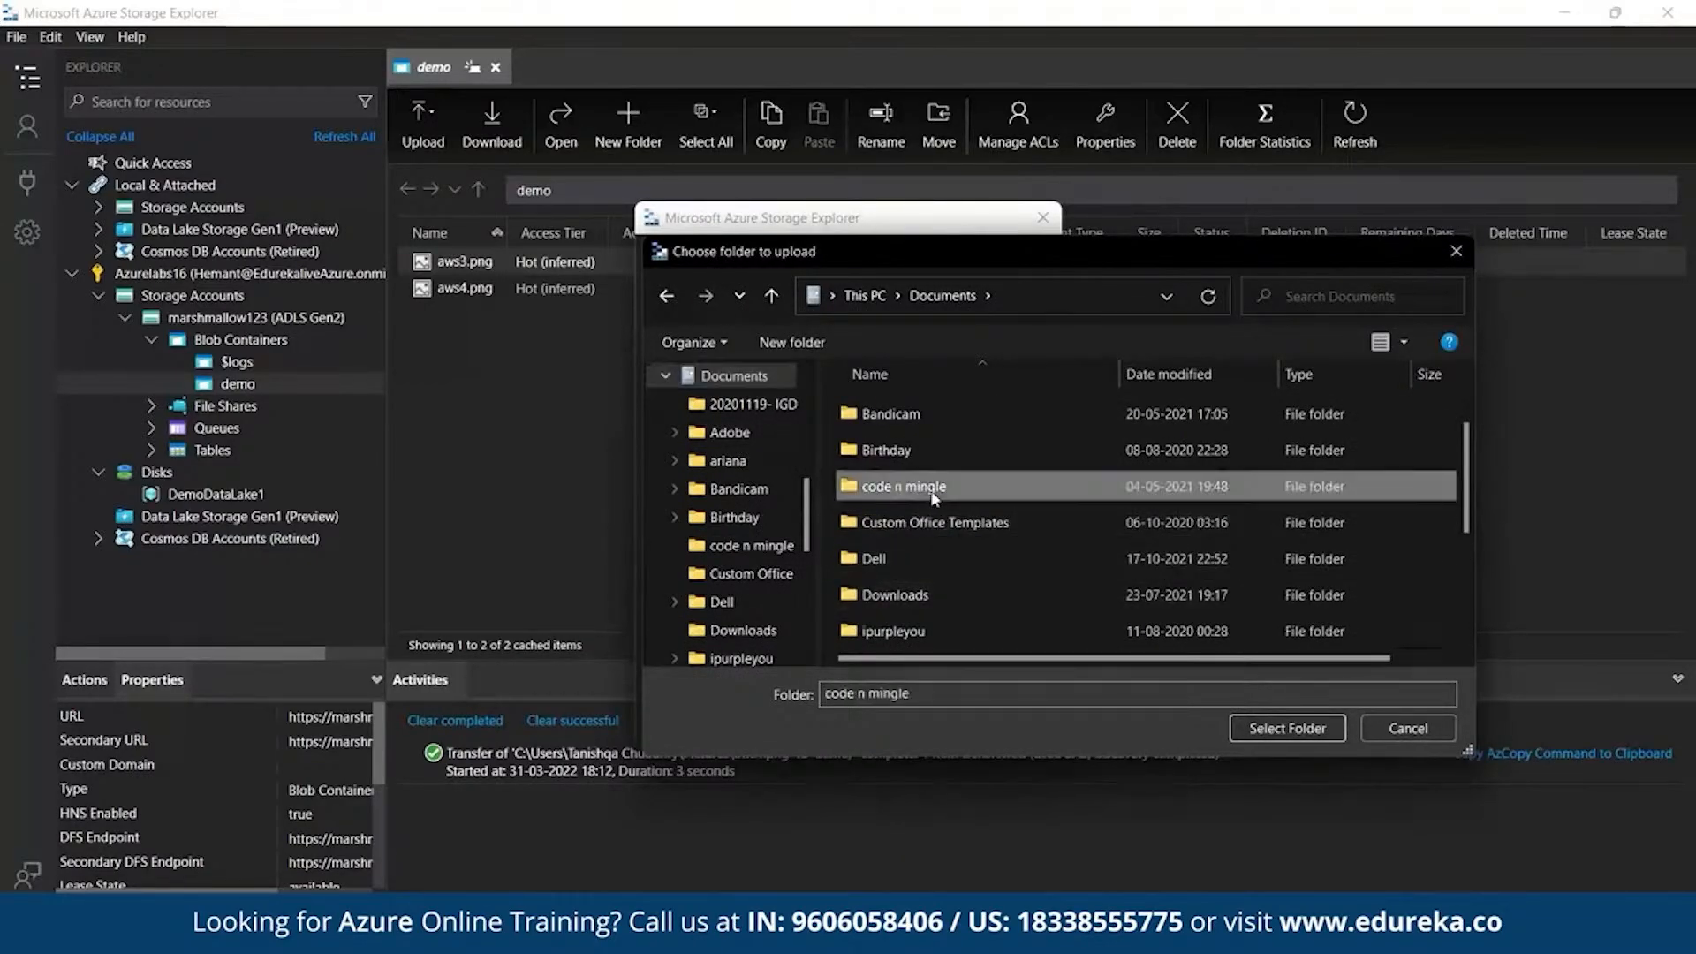
click(1318, 730)
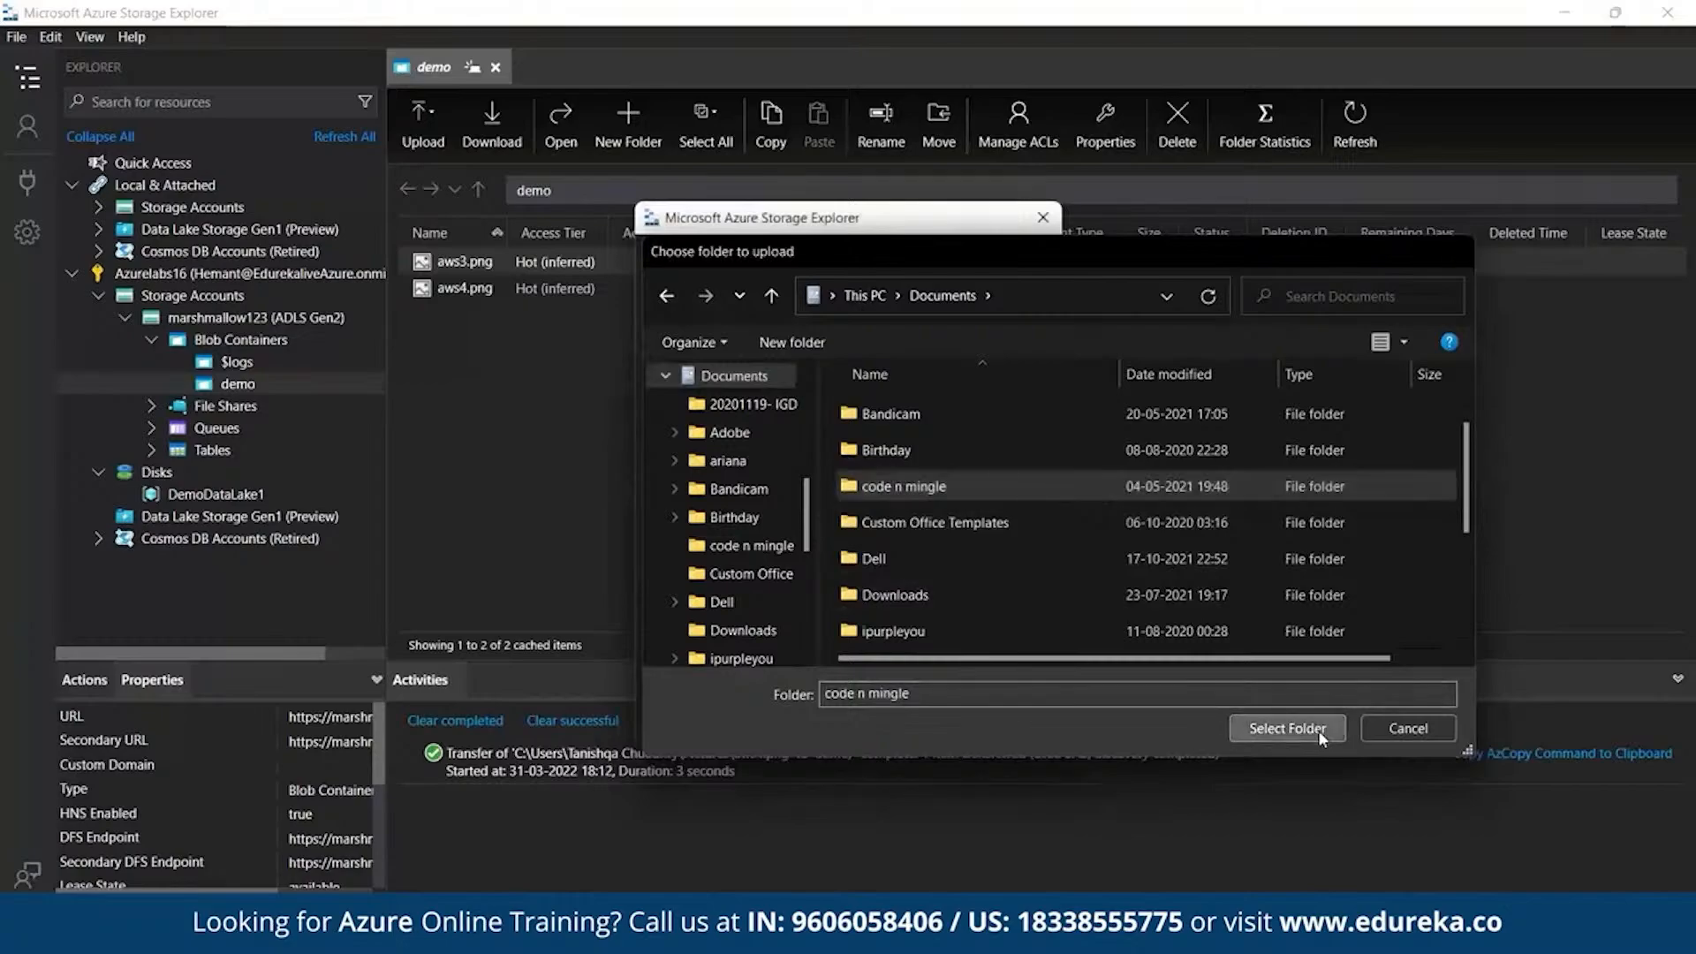
click(903, 708)
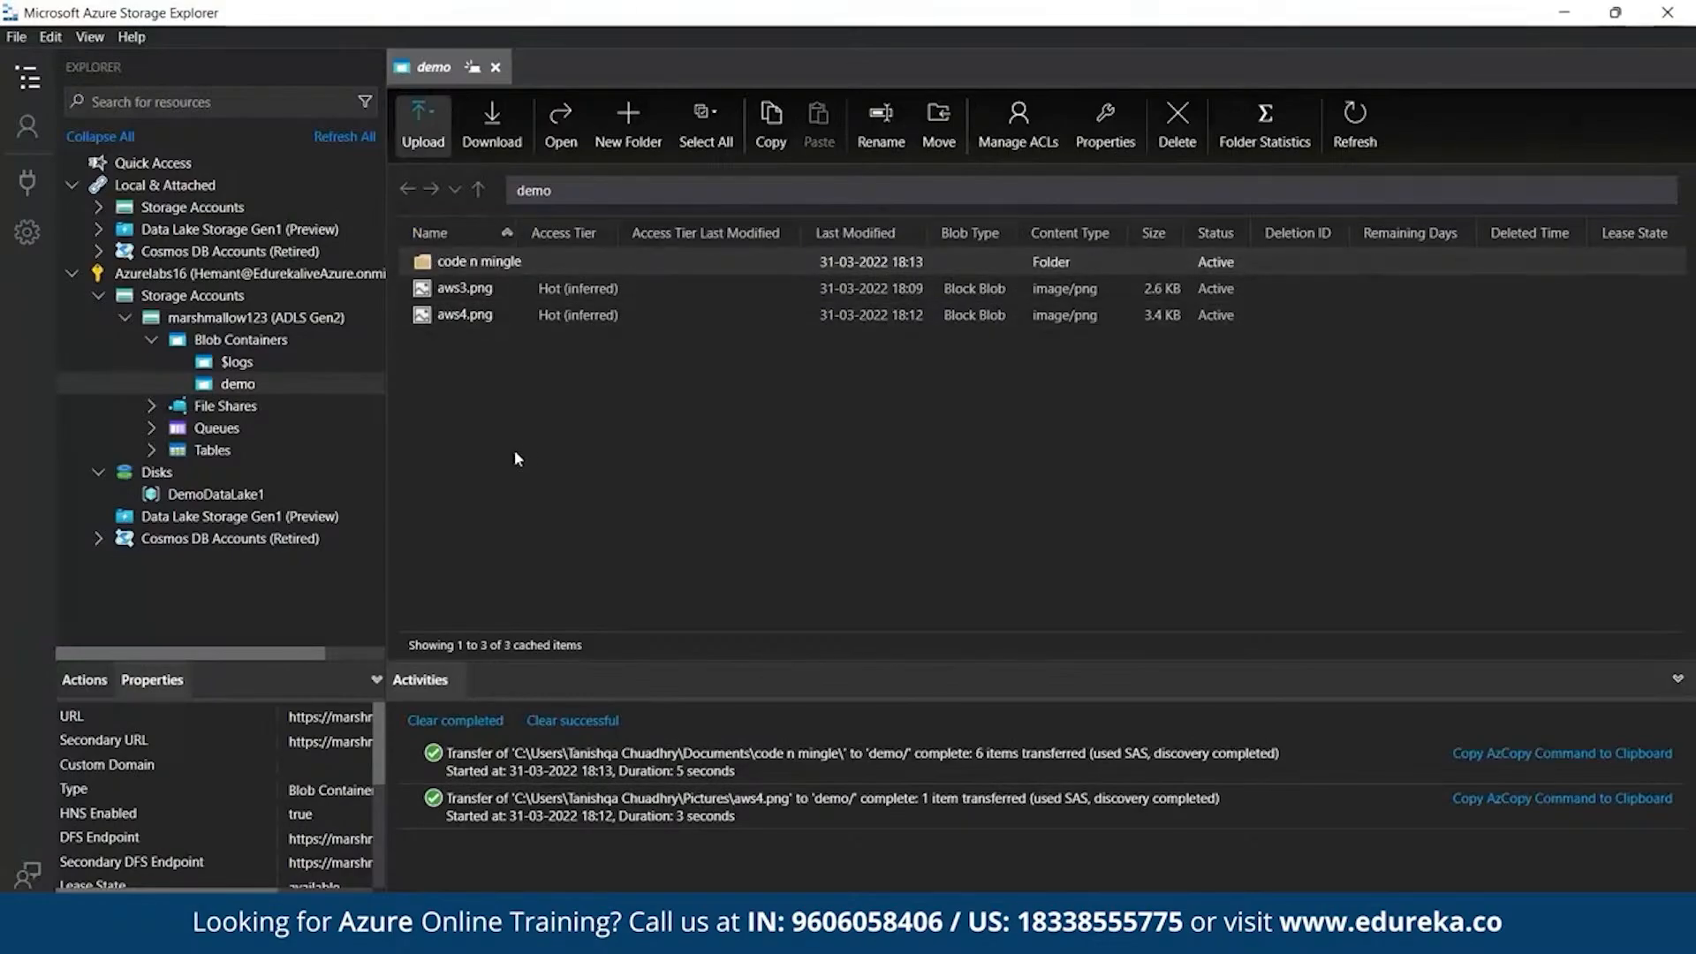
- Open the code n mingle folder, view activity.drawio in Notepad, then close it
click(497, 264)
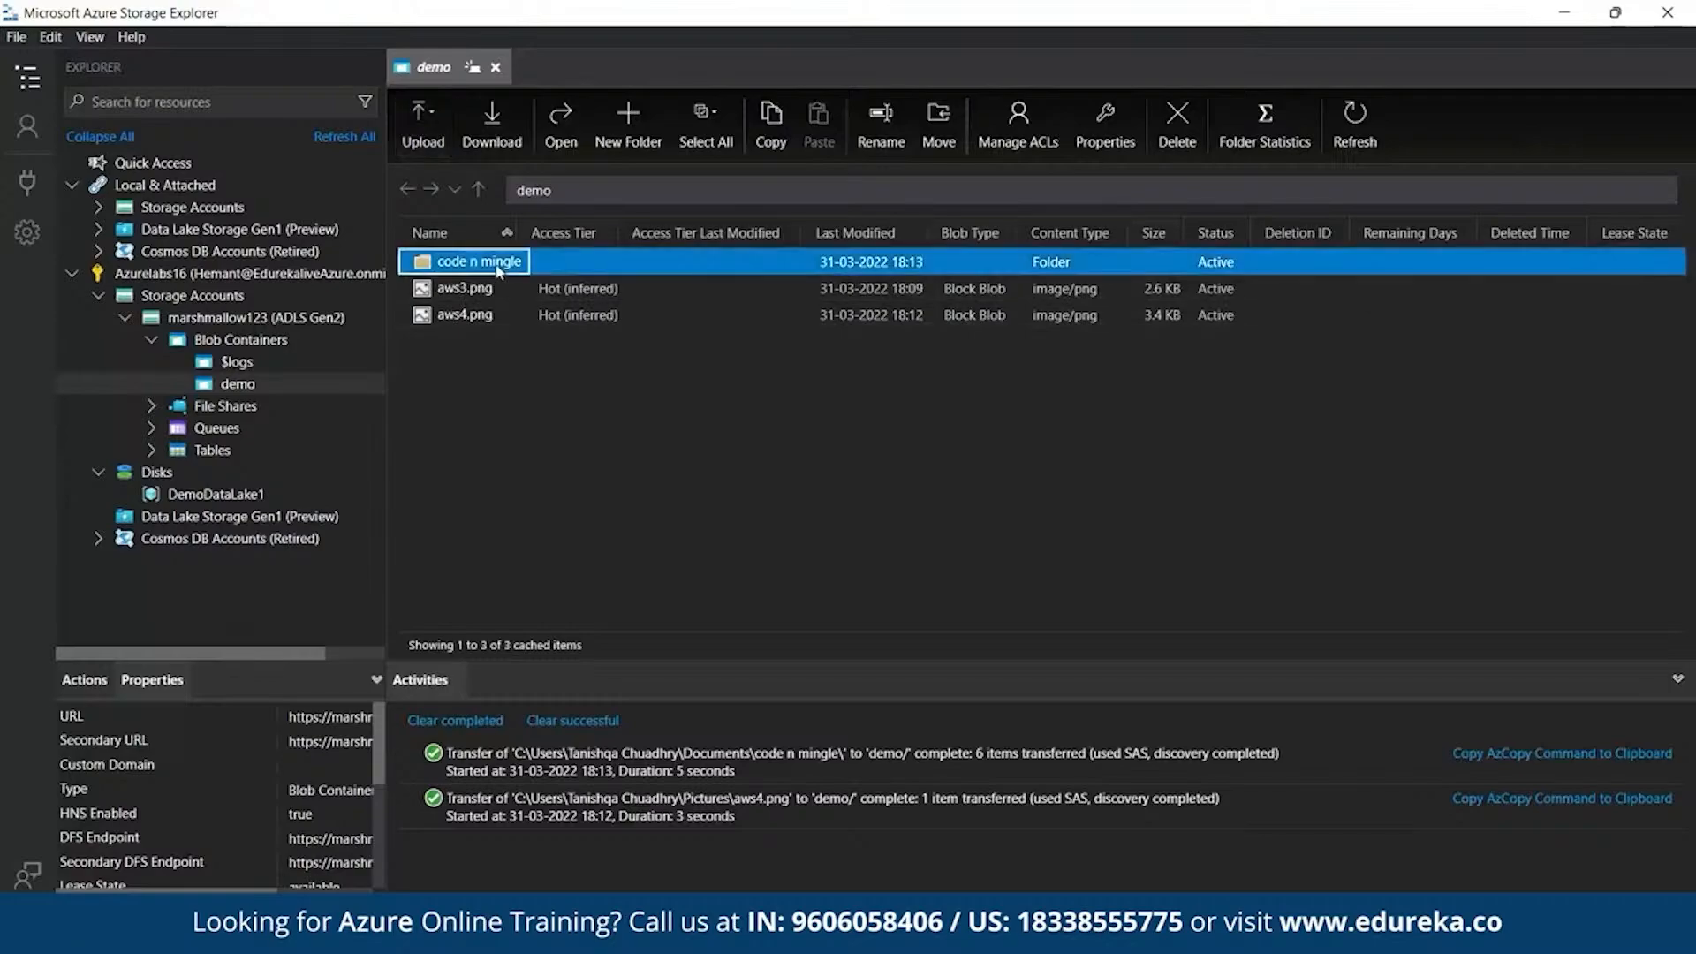
double_click(497, 265)
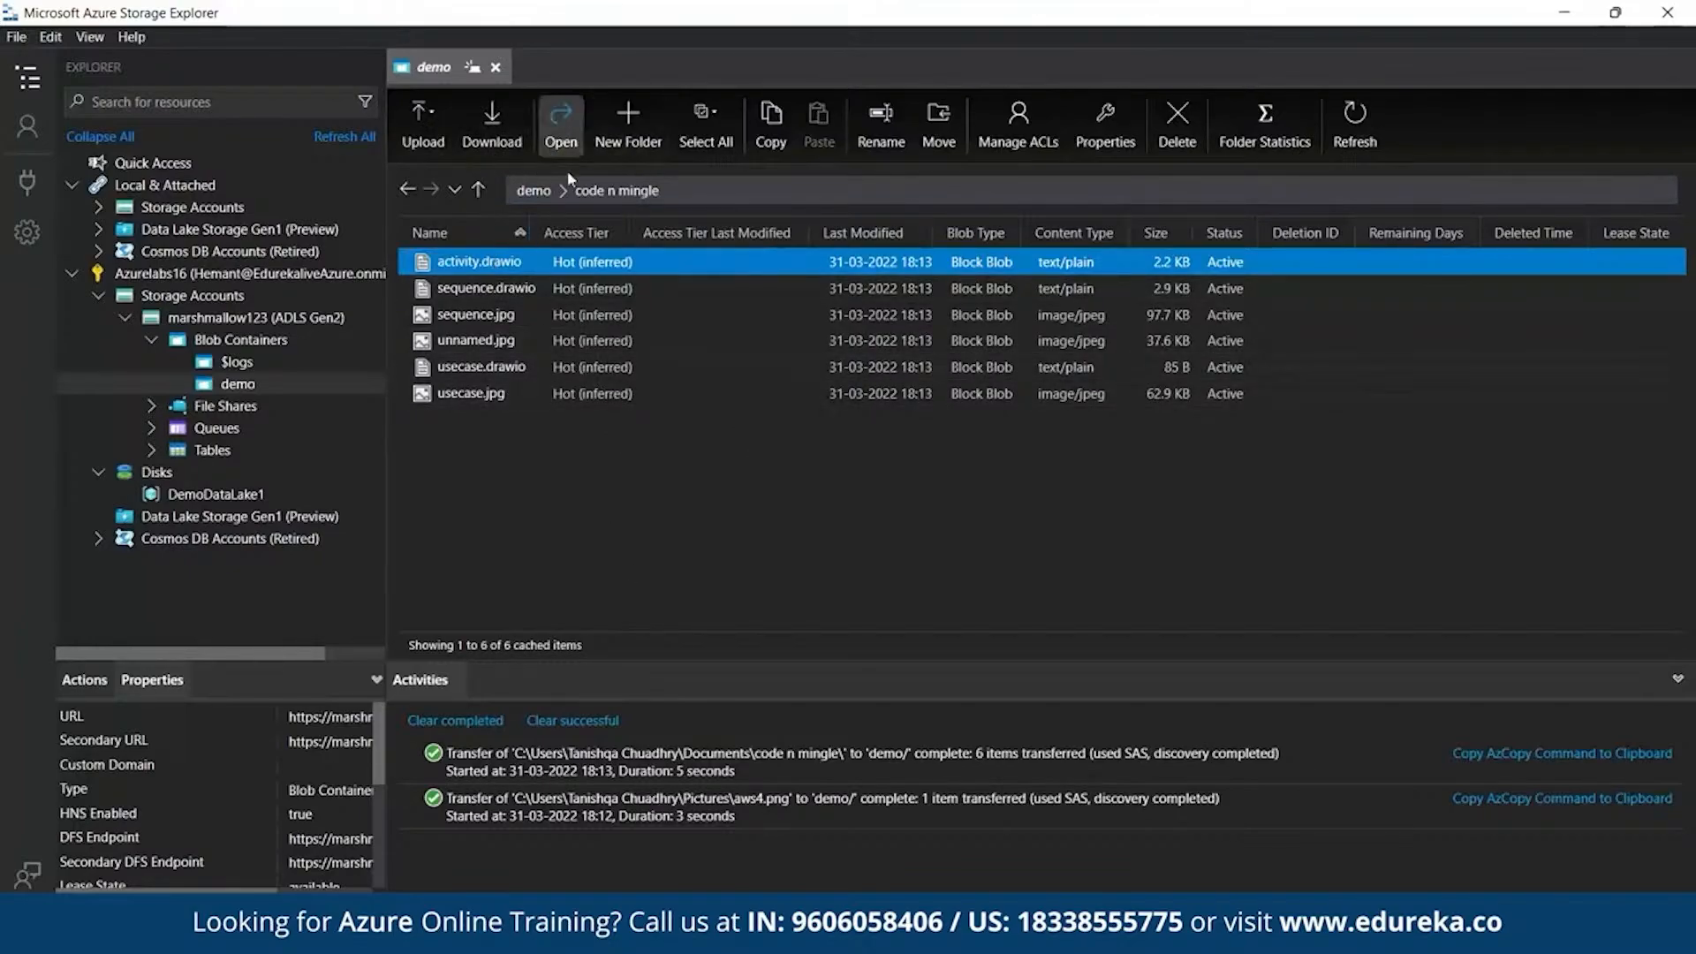
click(579, 260)
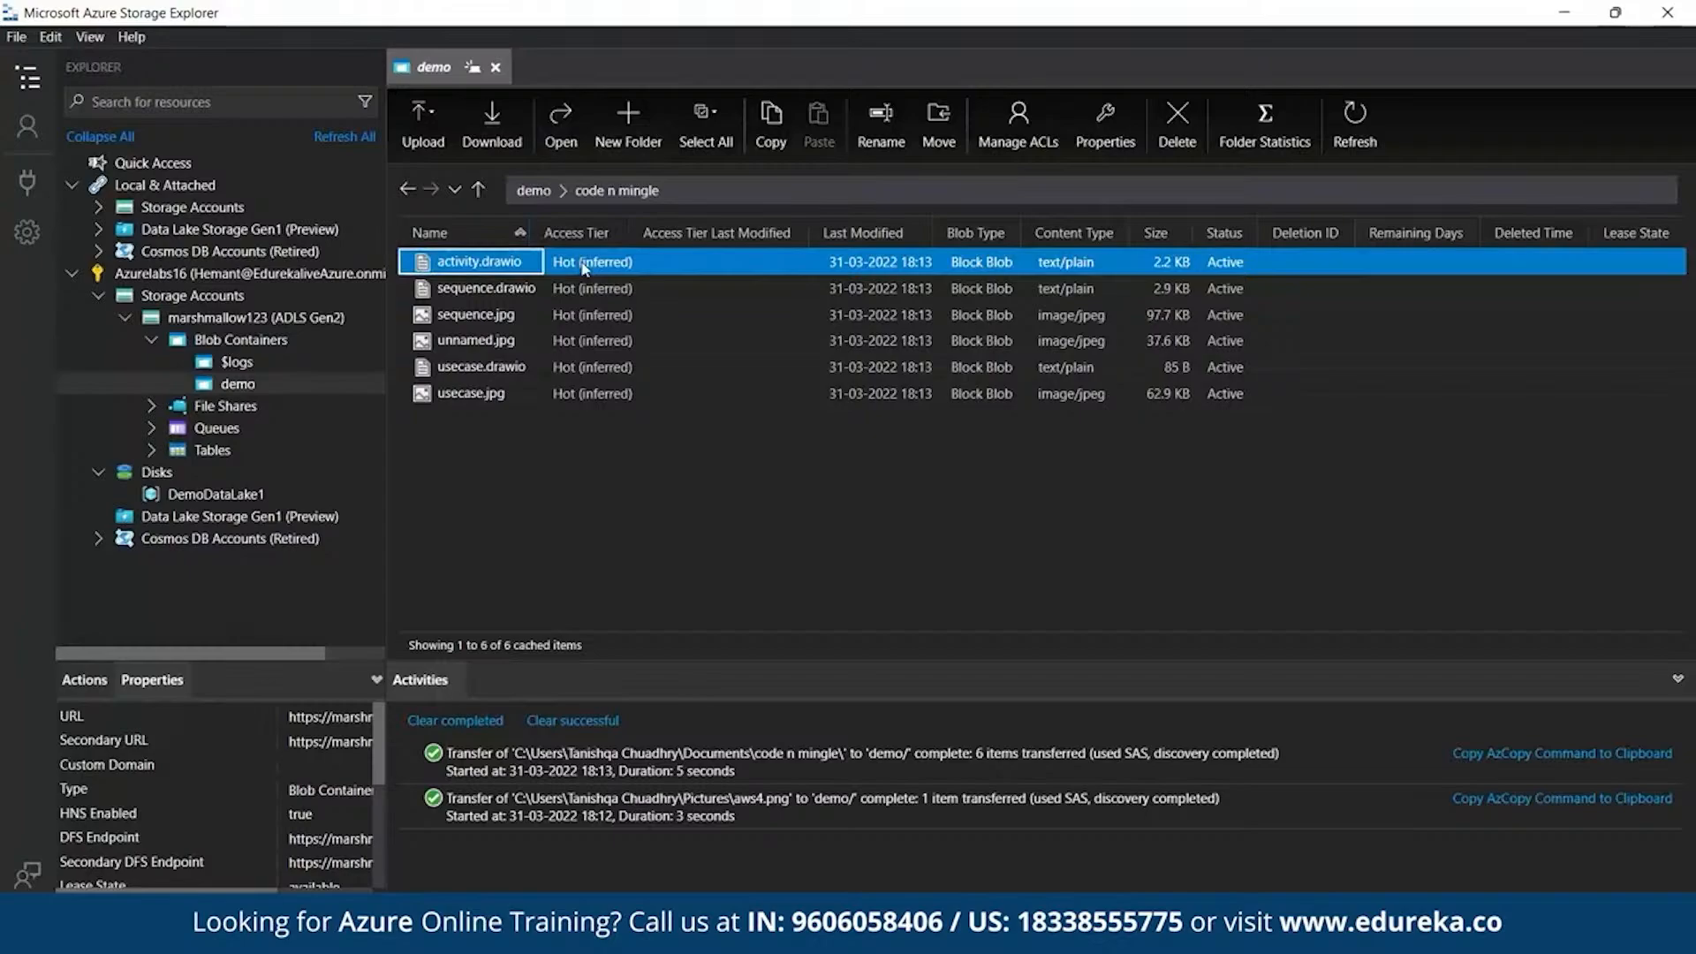
click(561, 145)
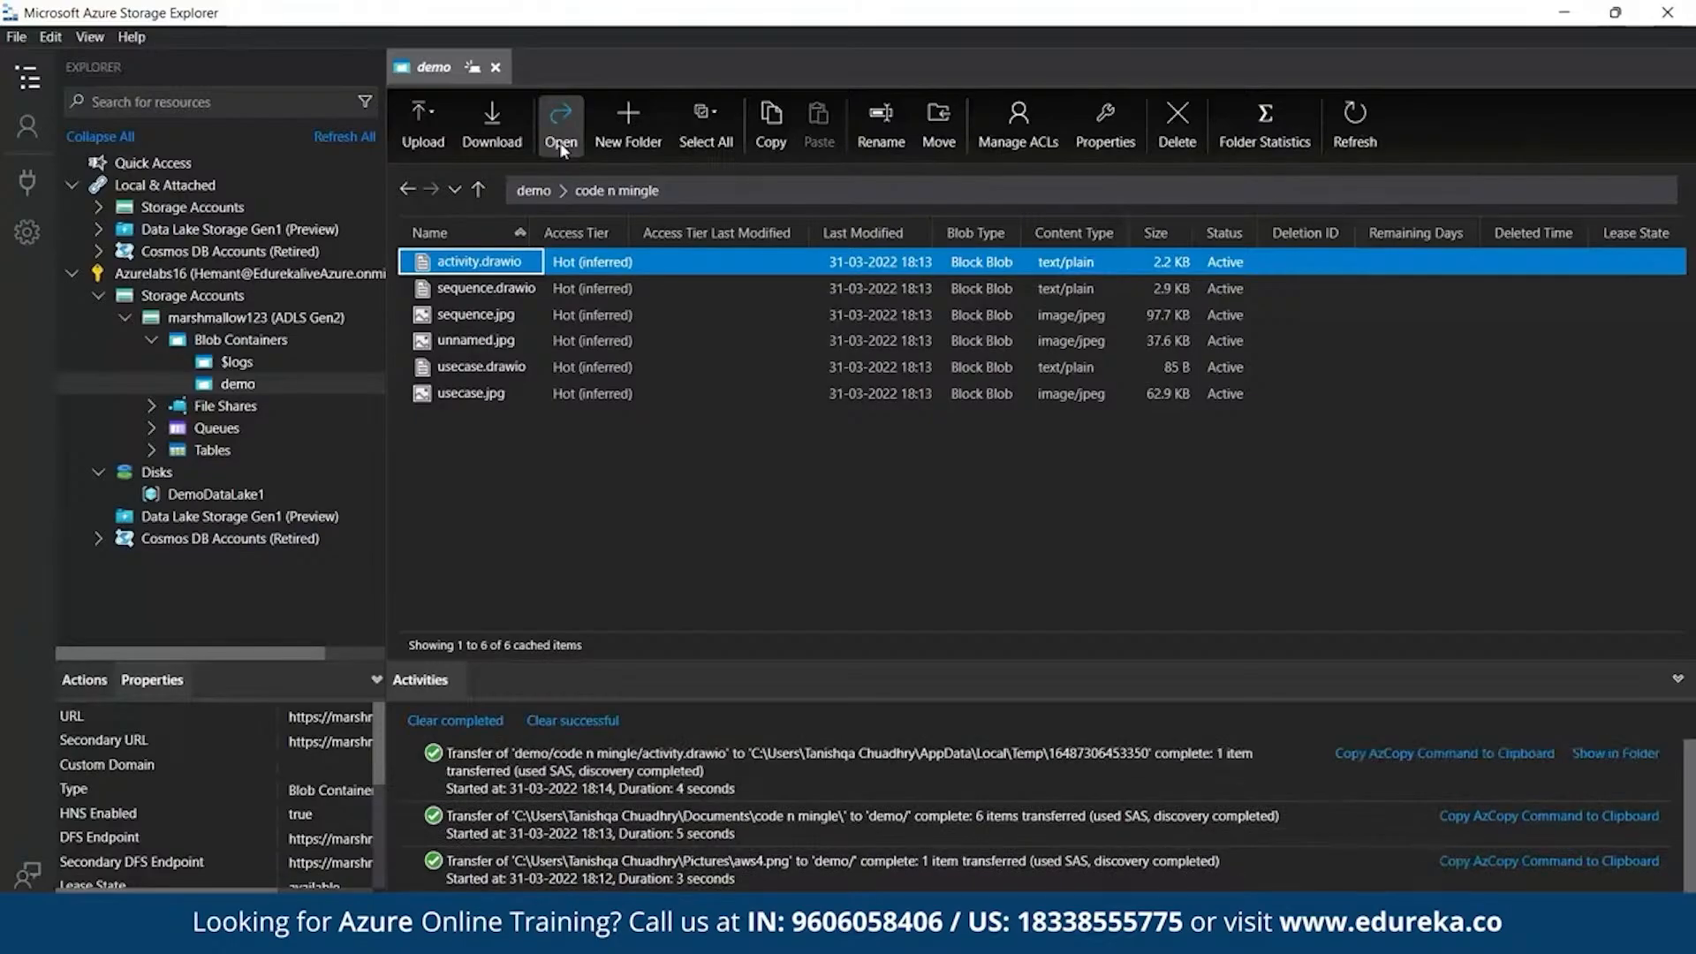
click(963, 574)
scroll(1140, 587, down, 2)
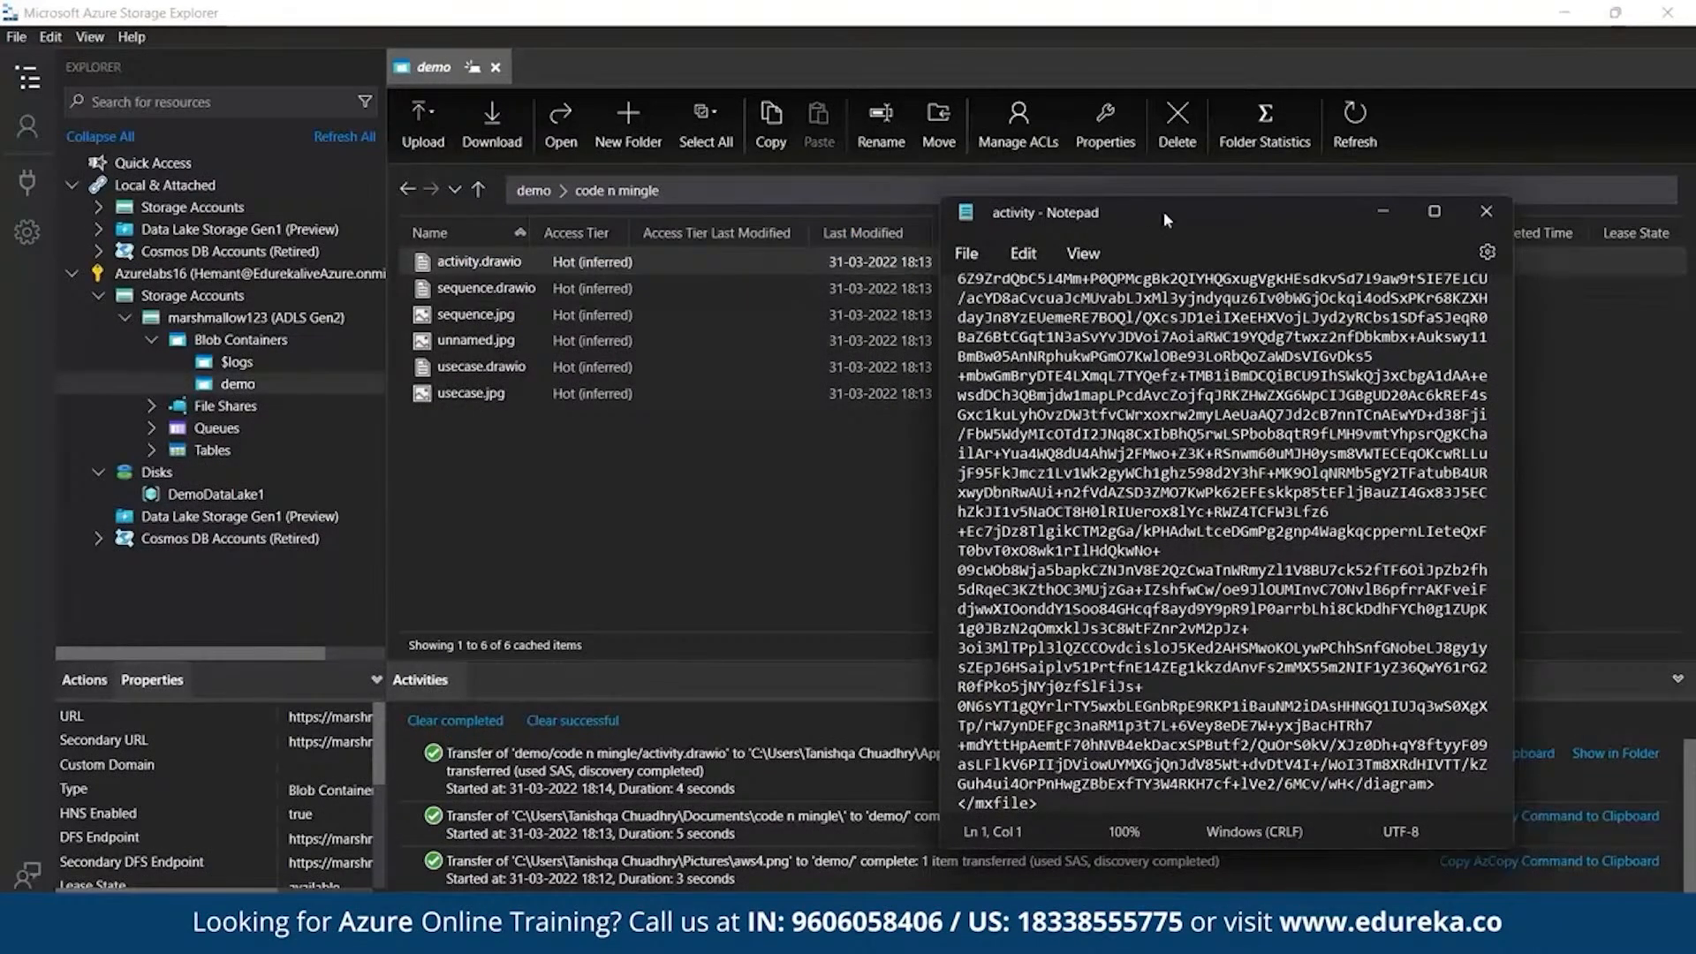
click(1491, 218)
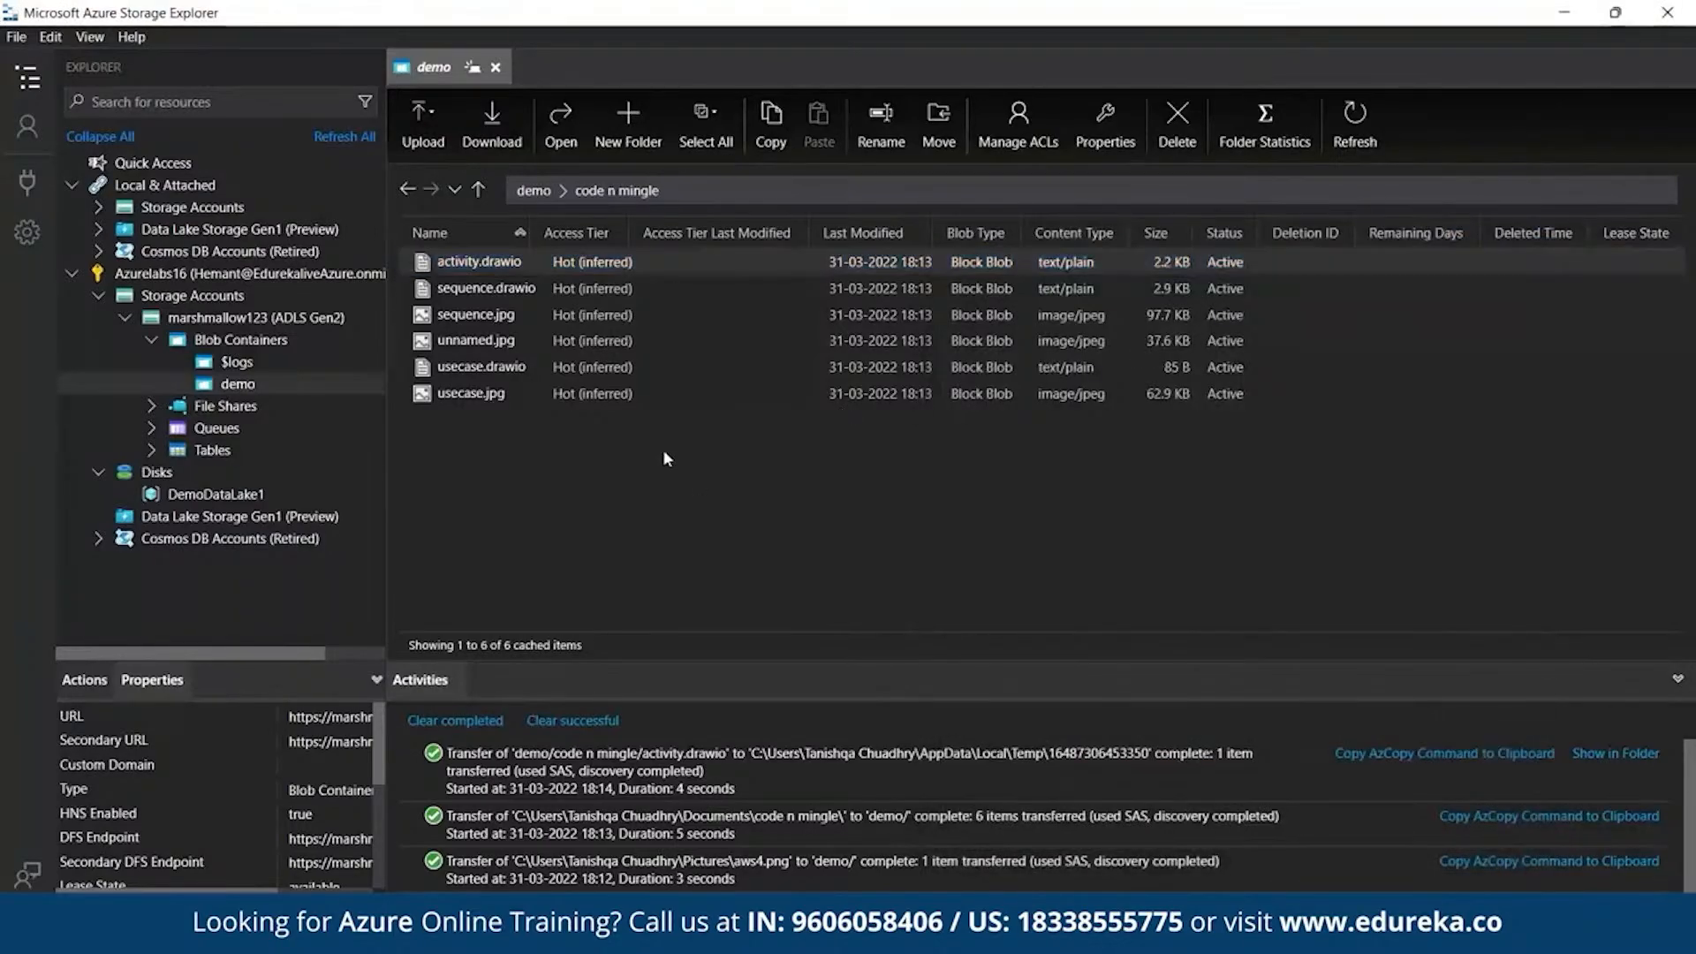
- Download sequence.jpg to the local Downloads folder, applying the conflict resolution
click(521, 316)
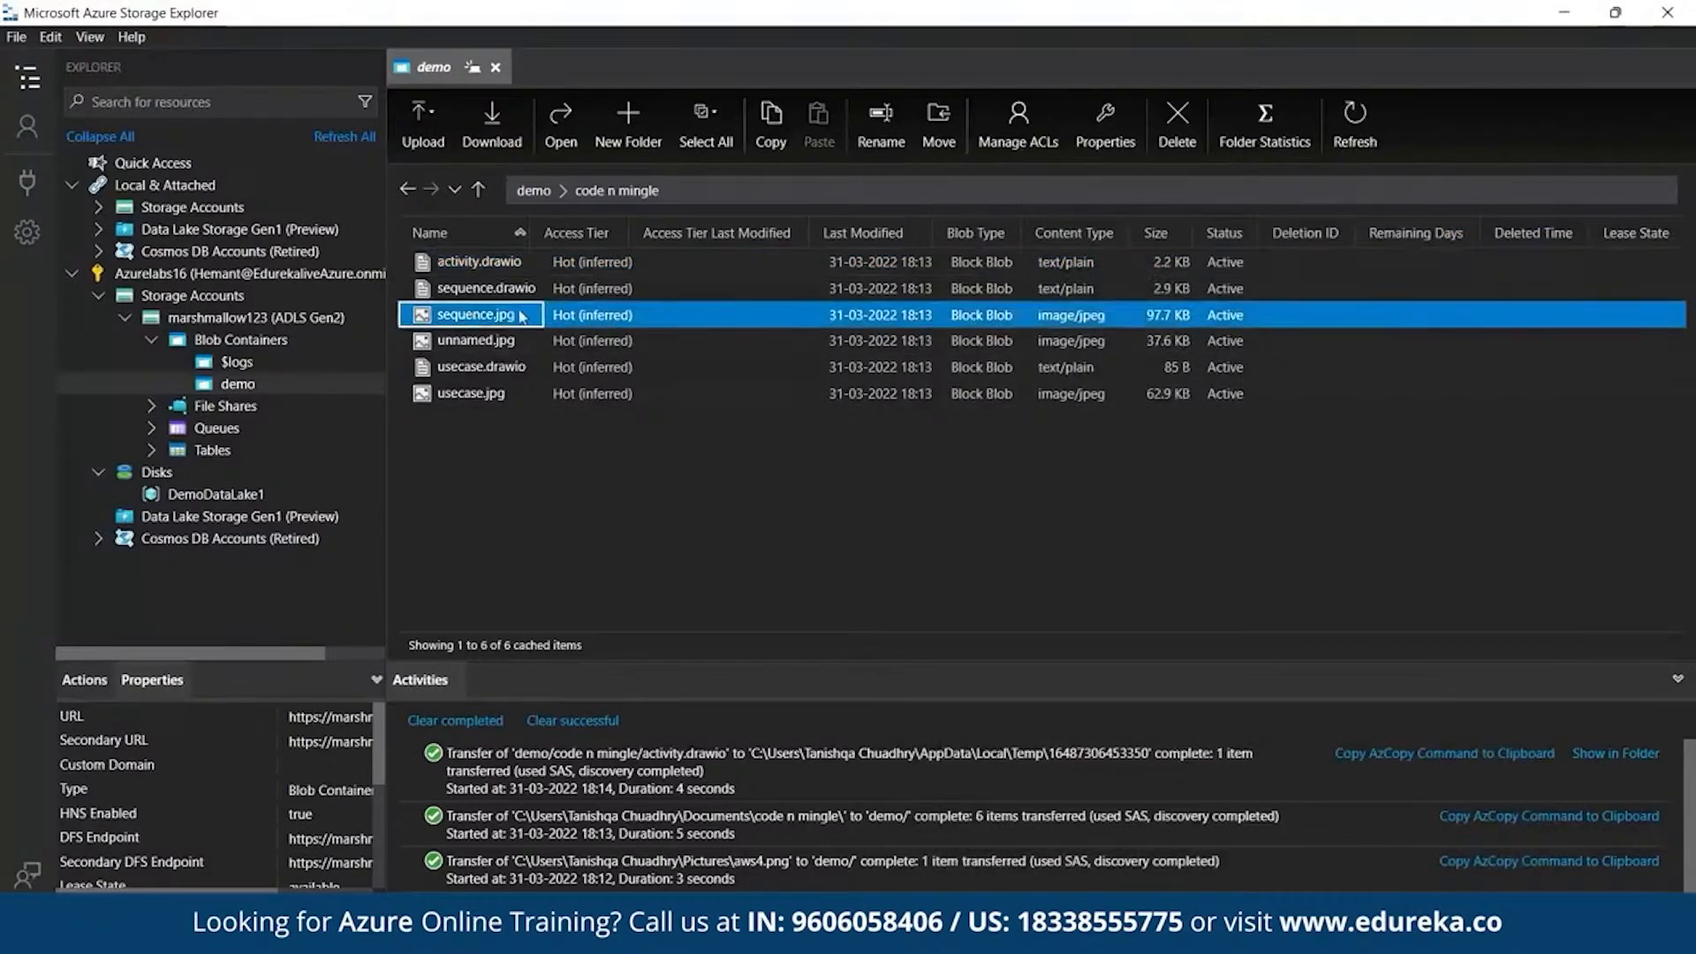
click(509, 144)
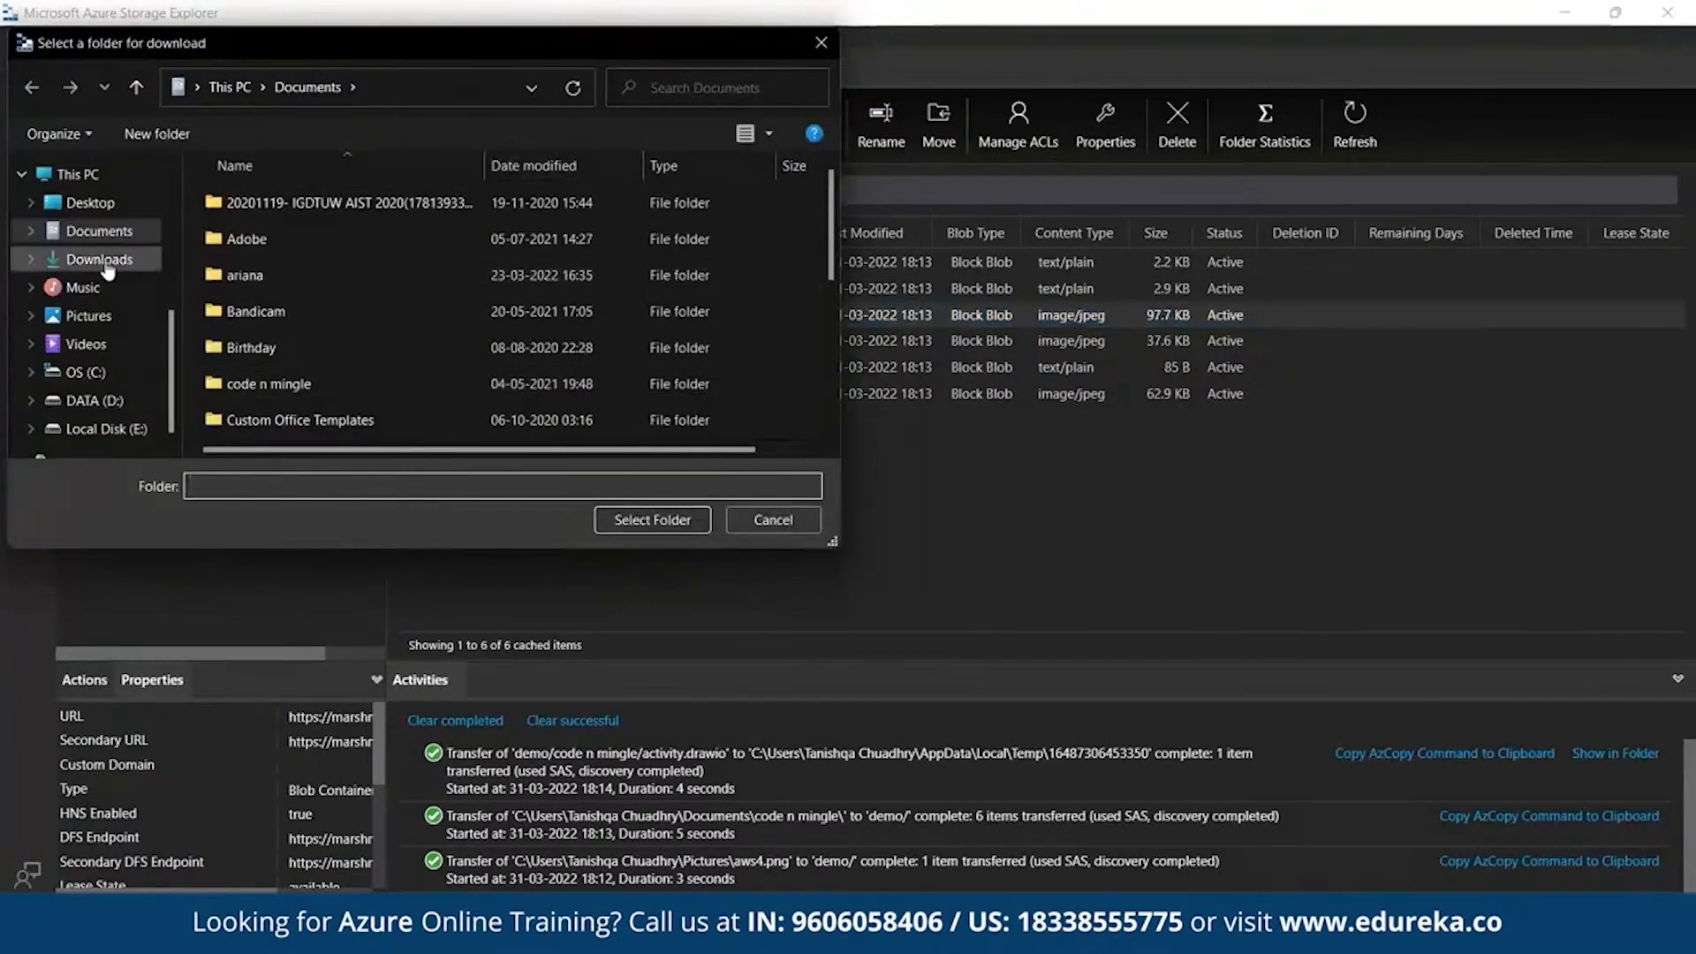
click(105, 263)
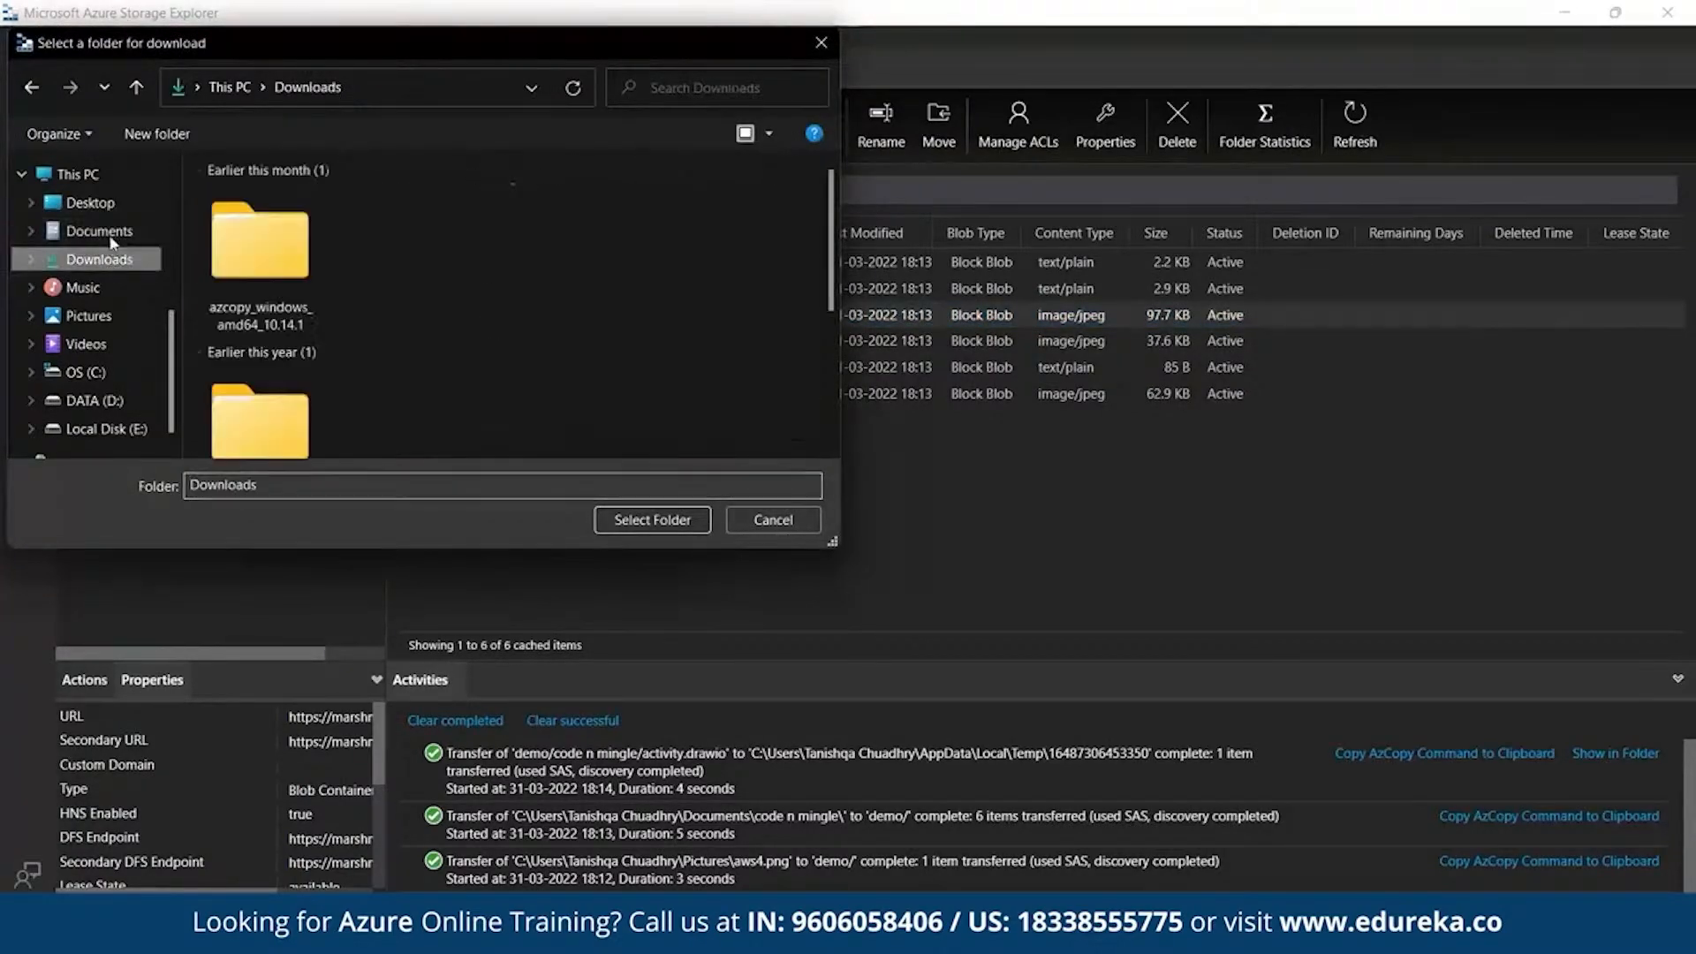
click(632, 525)
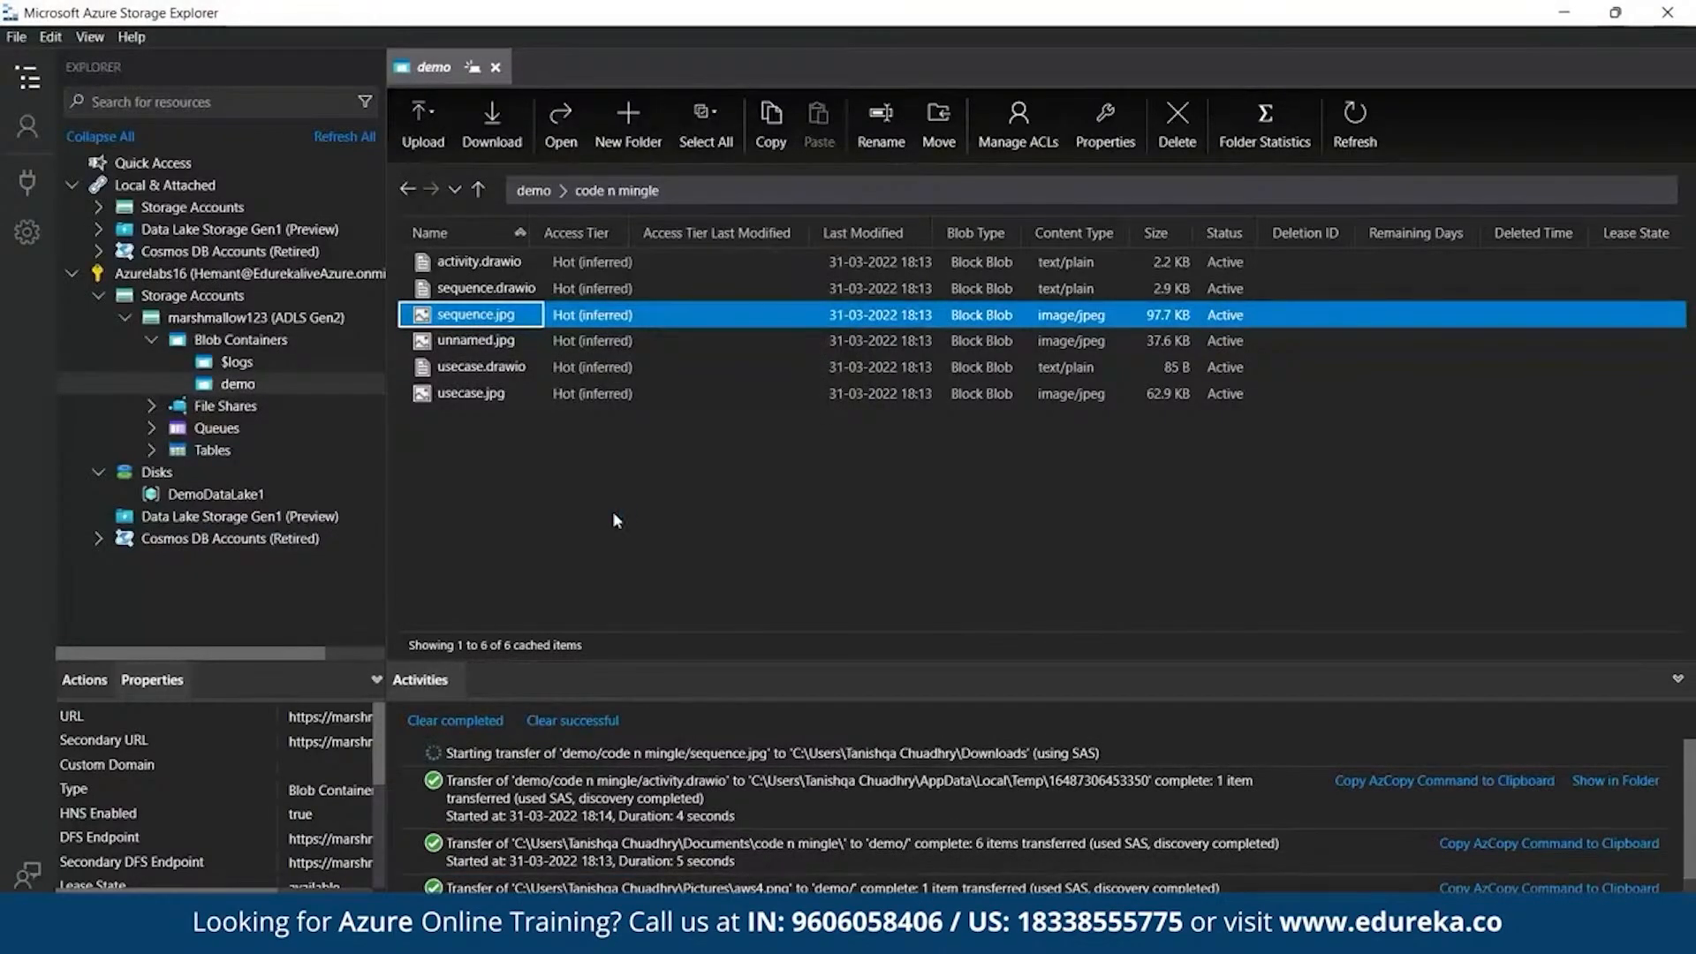
click(1062, 637)
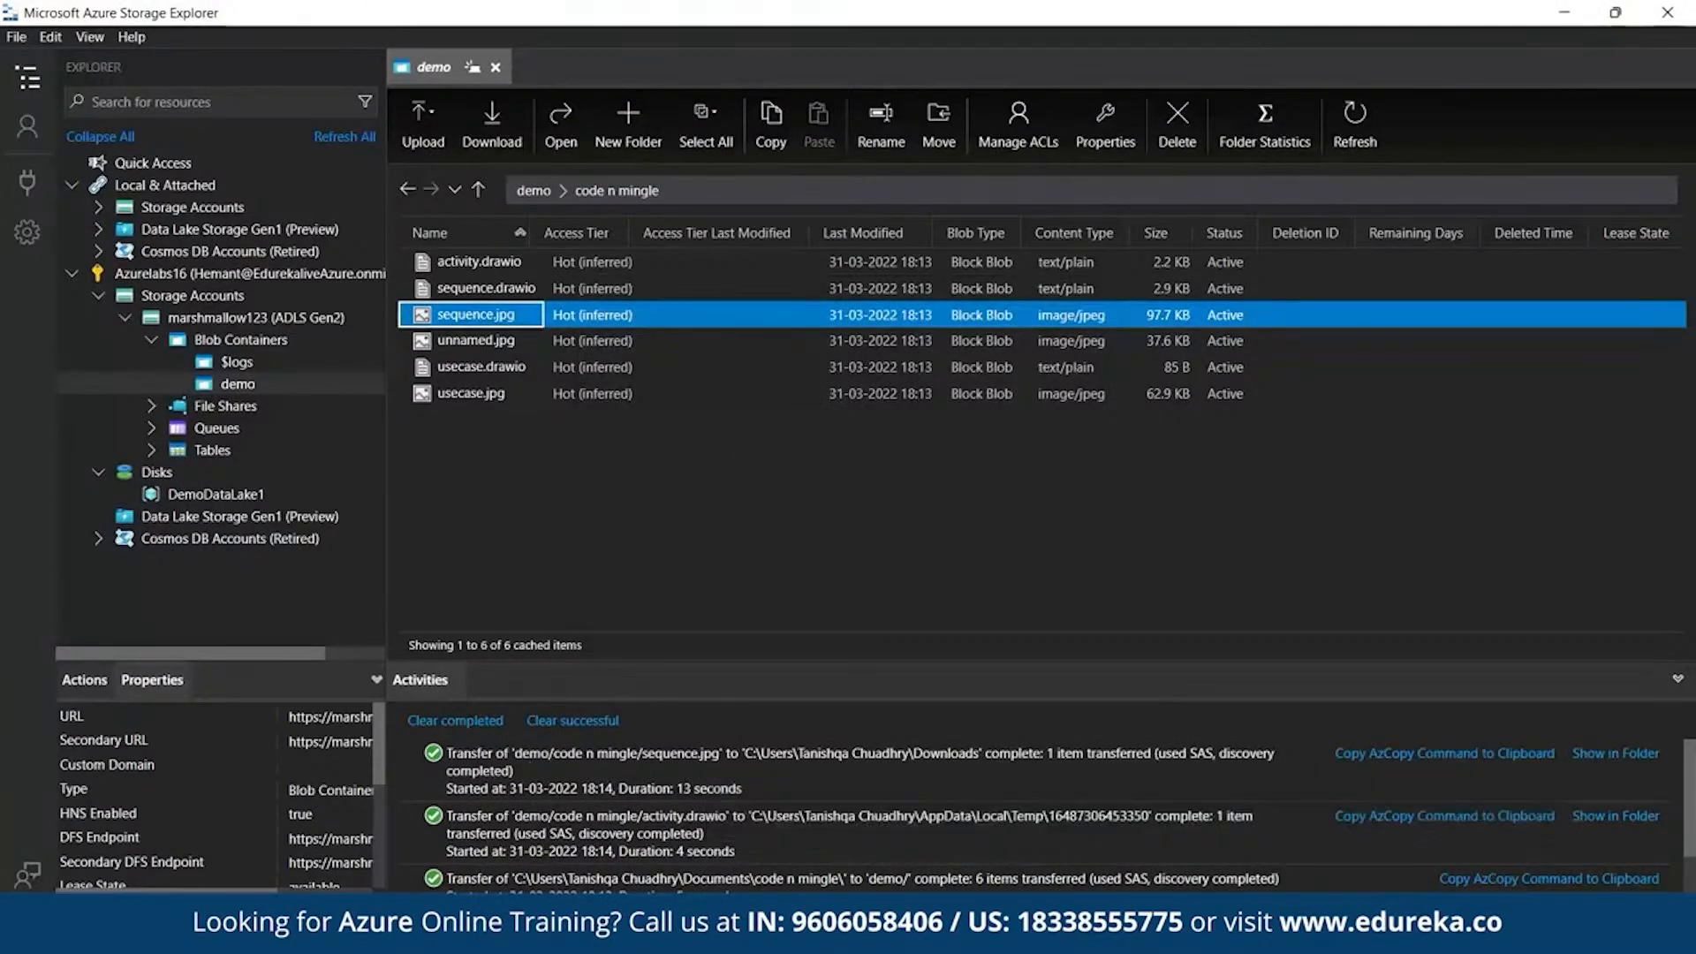
click(797, 929)
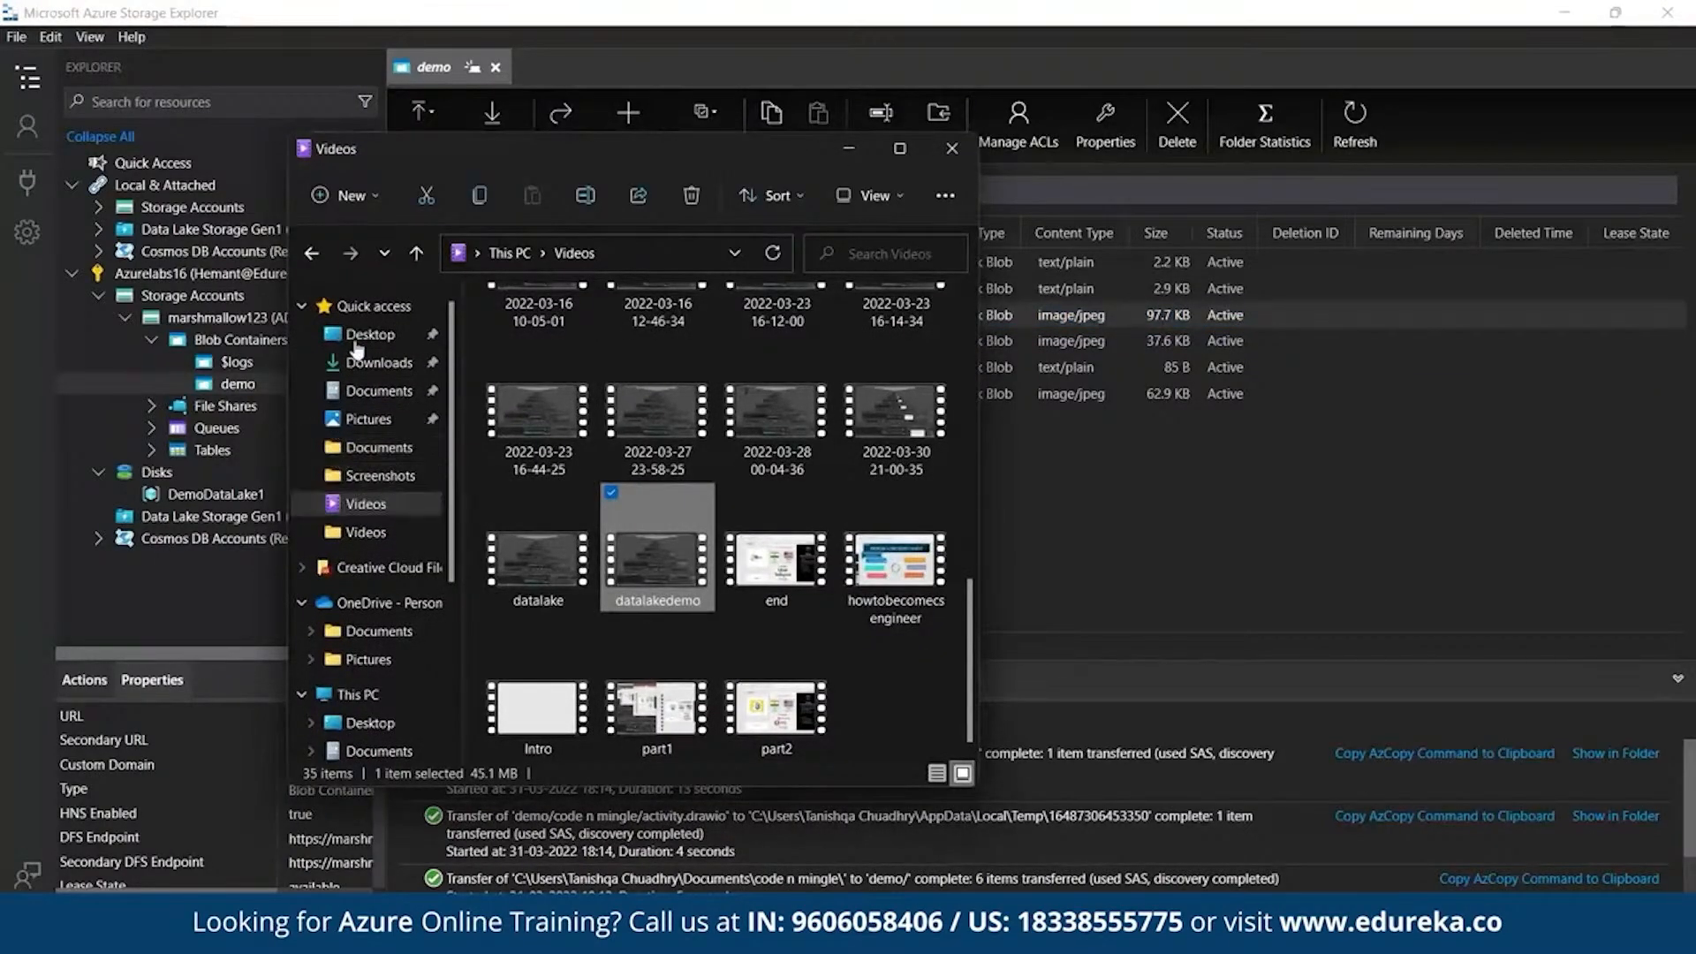
click(382, 371)
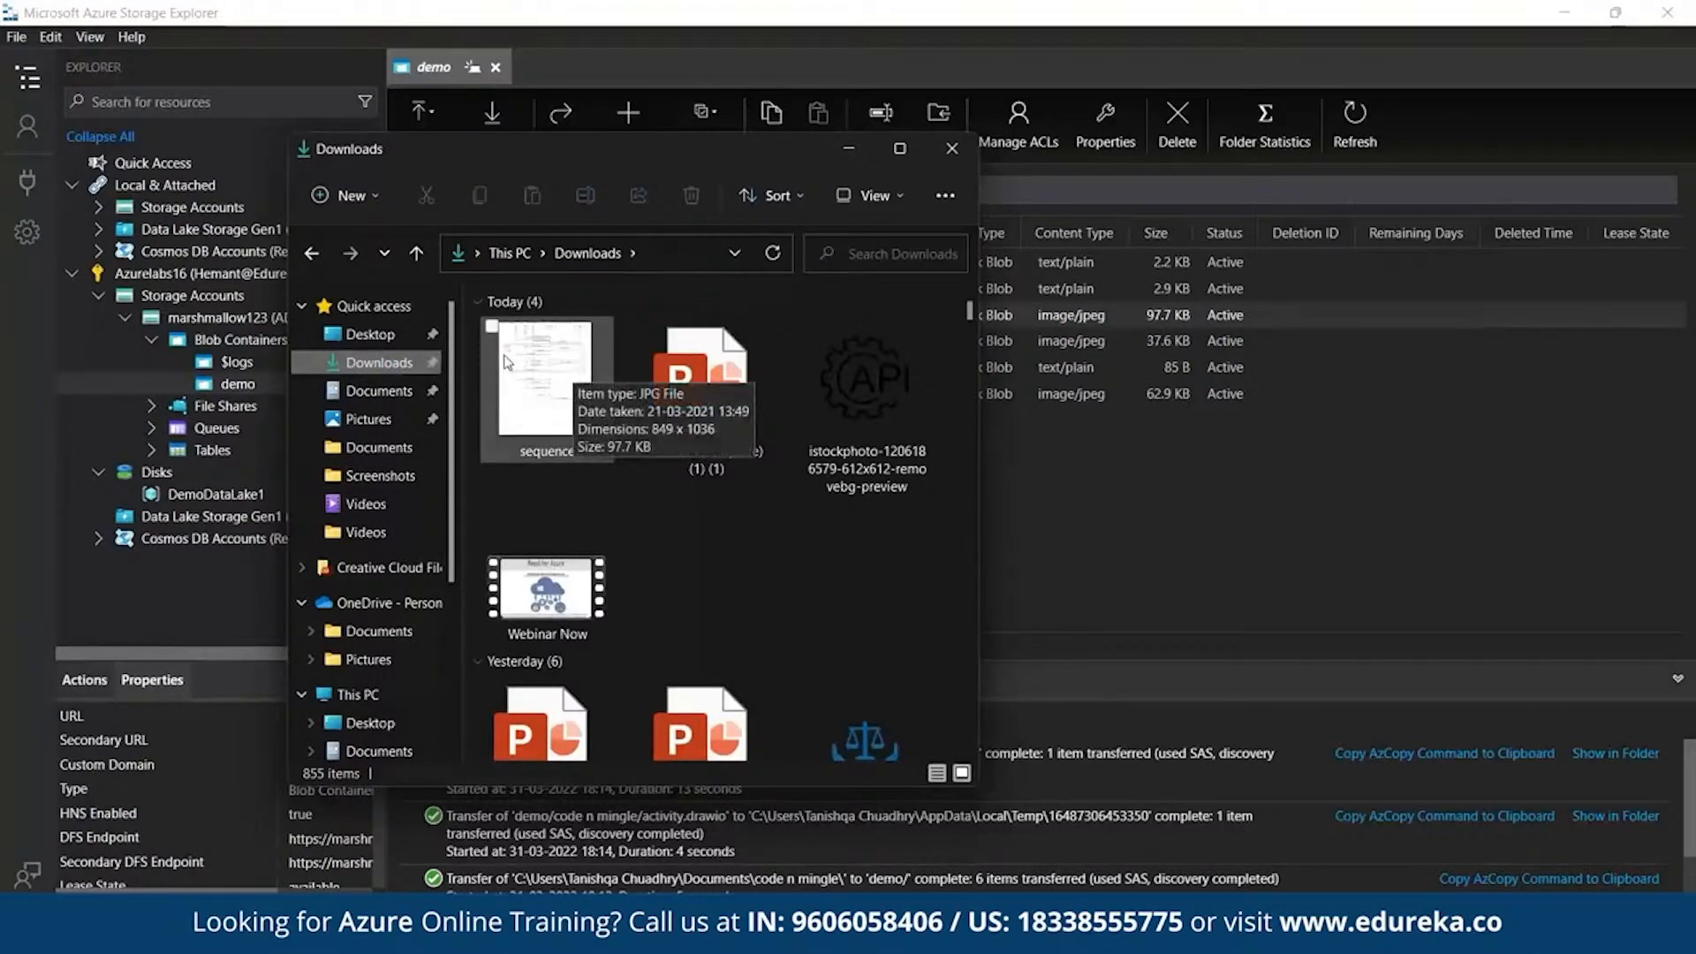
double_click(506, 360)
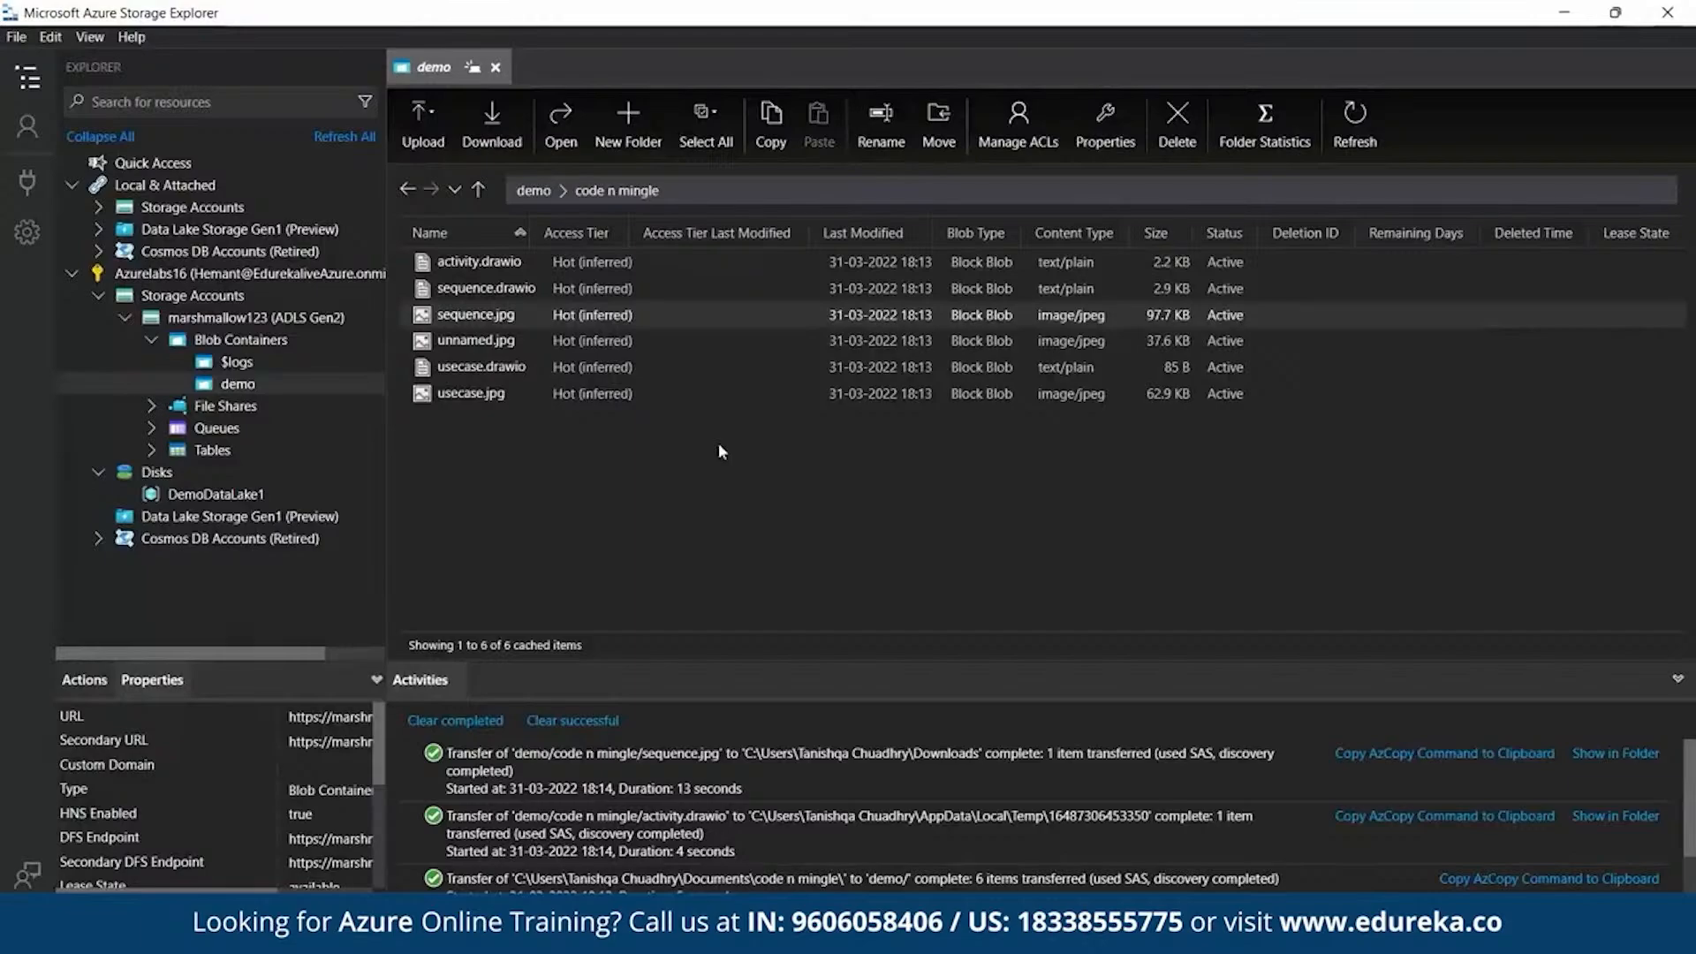
- Return to the demo container's root and select aws3.png
click(407, 189)
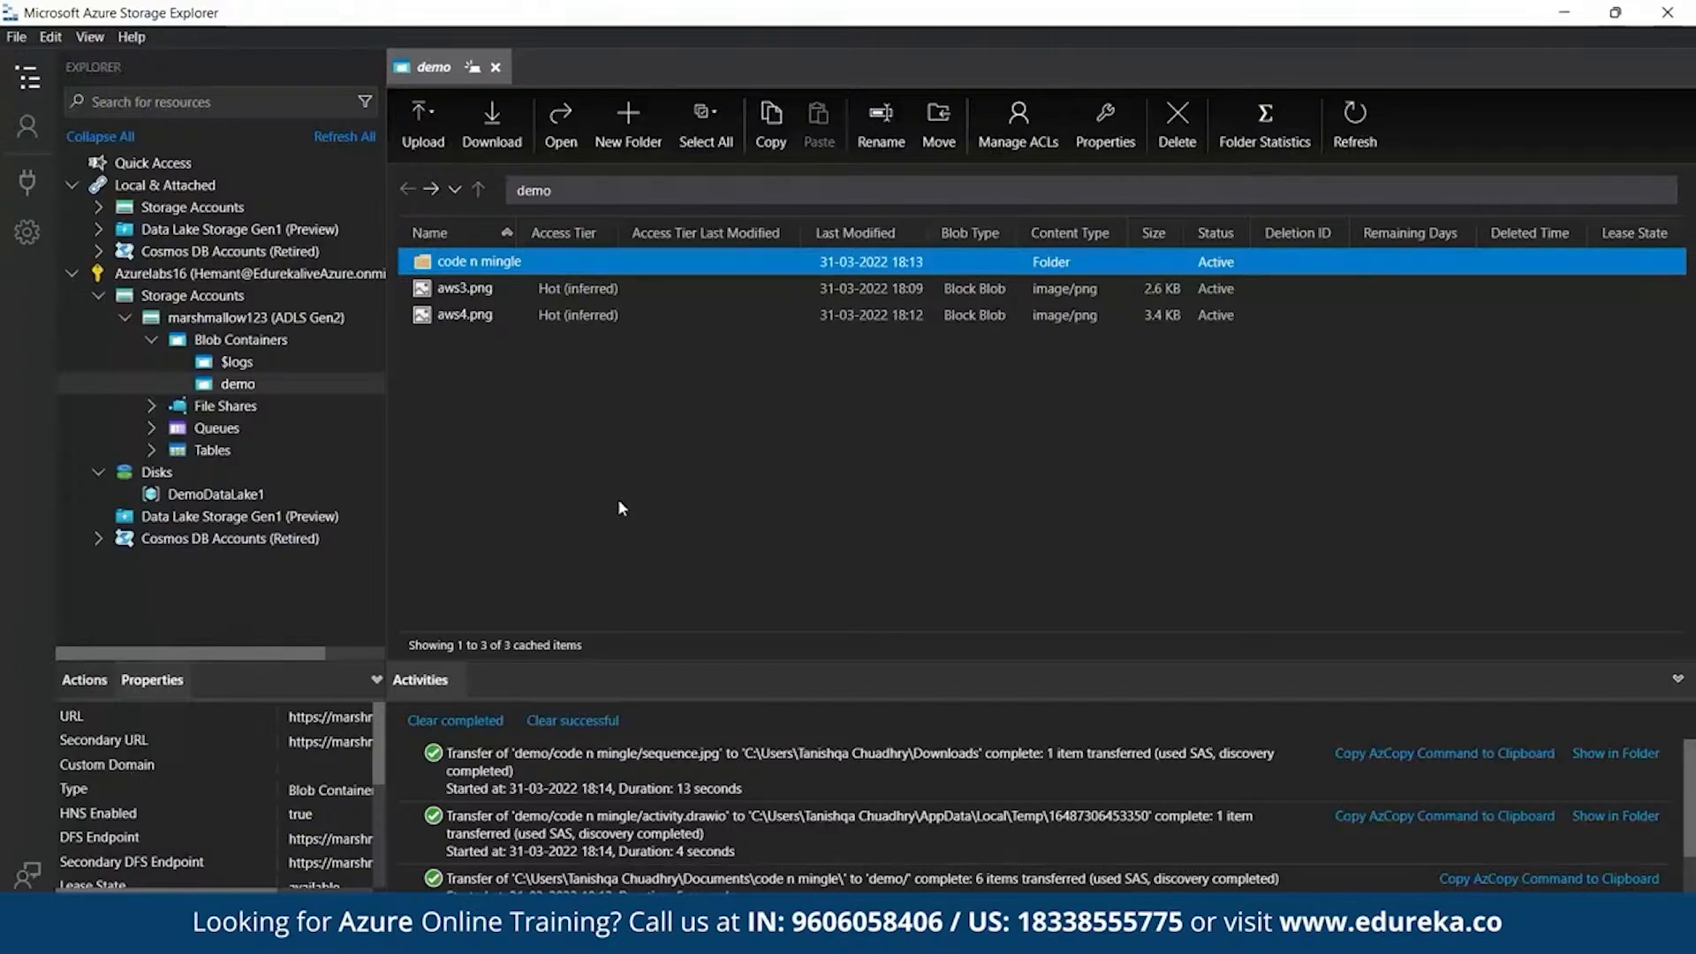
click(495, 290)
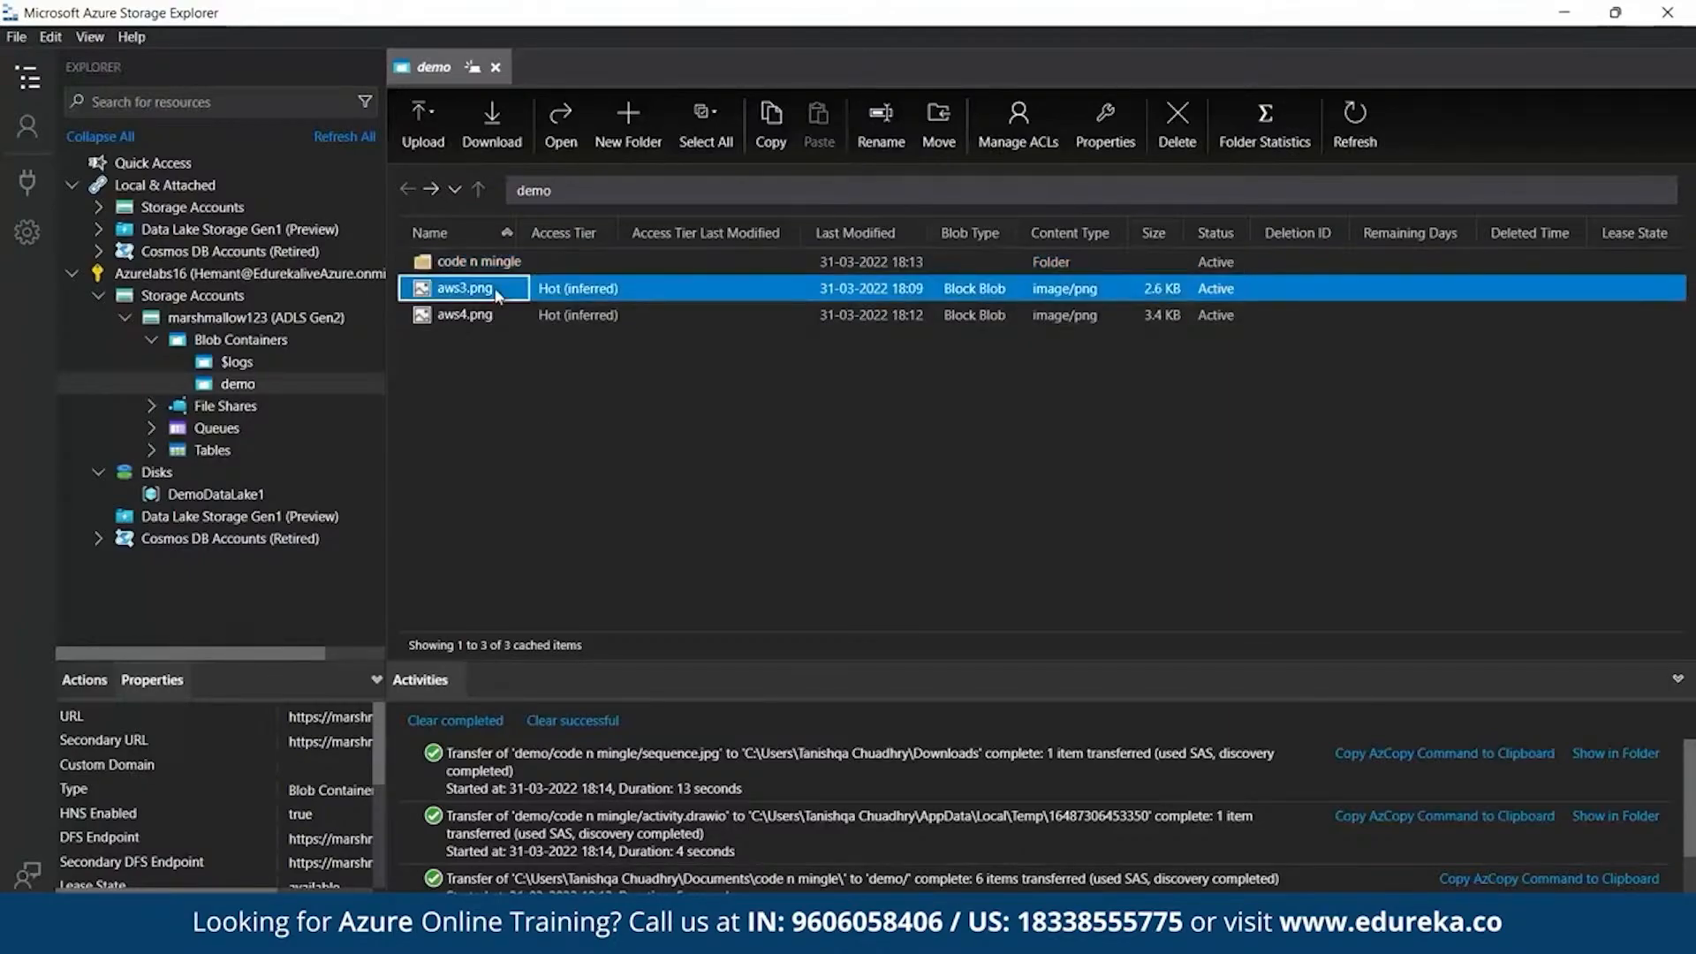
right_click(443, 284)
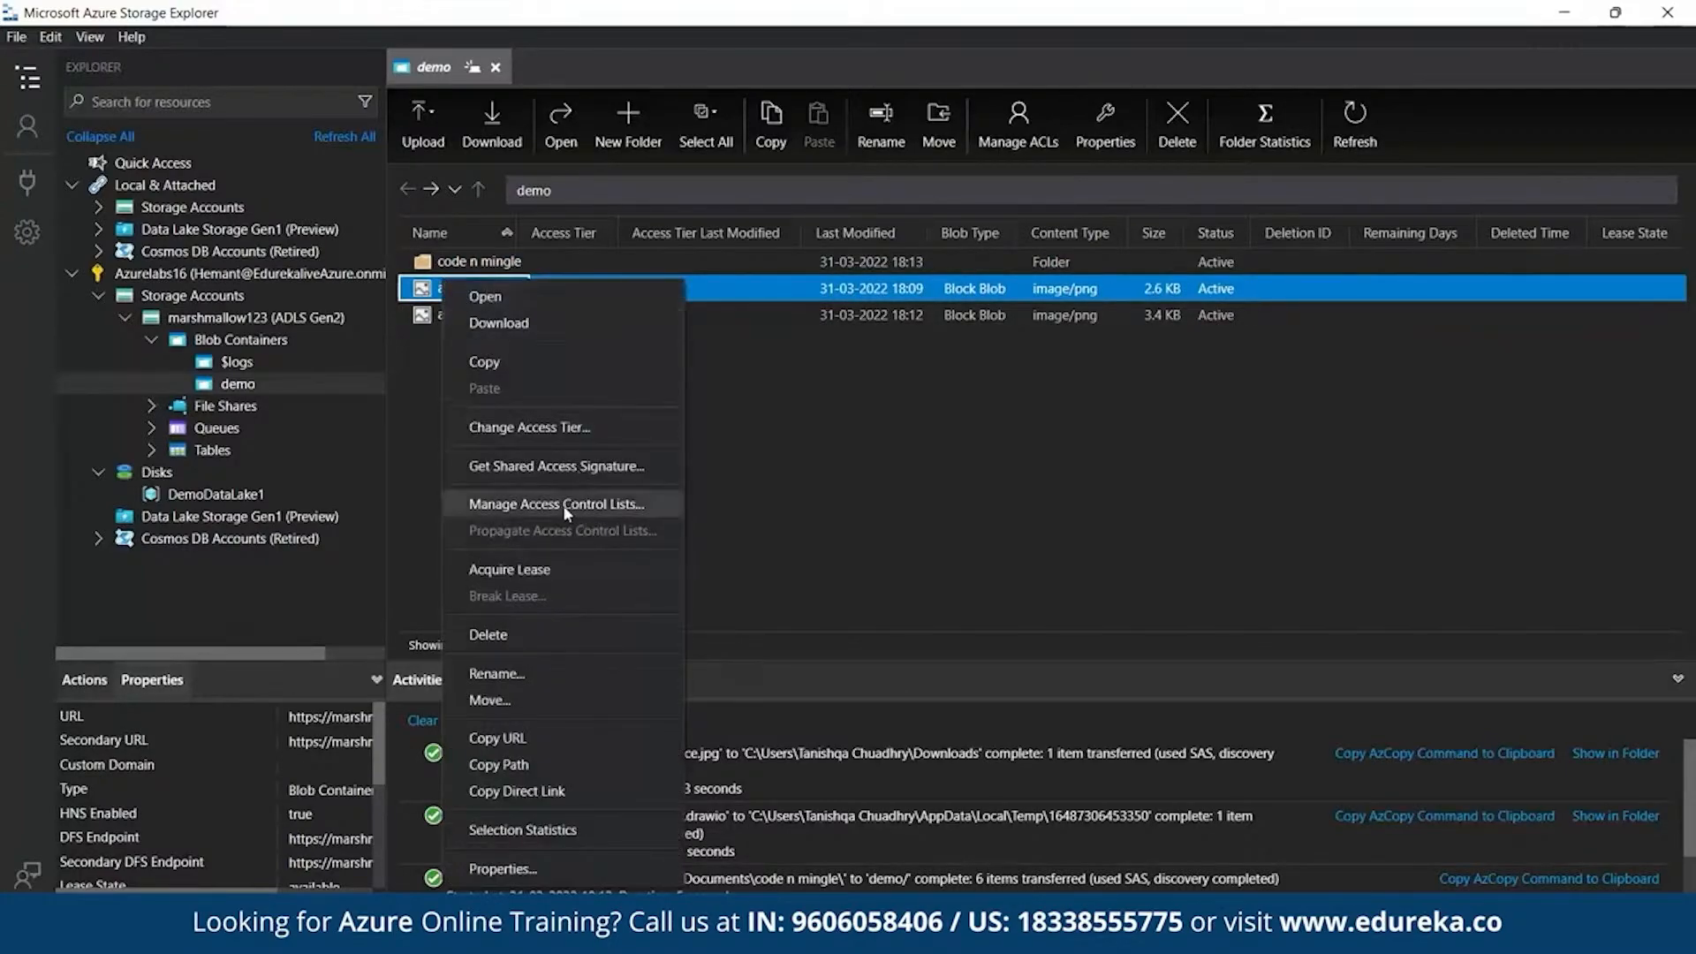
click(536, 504)
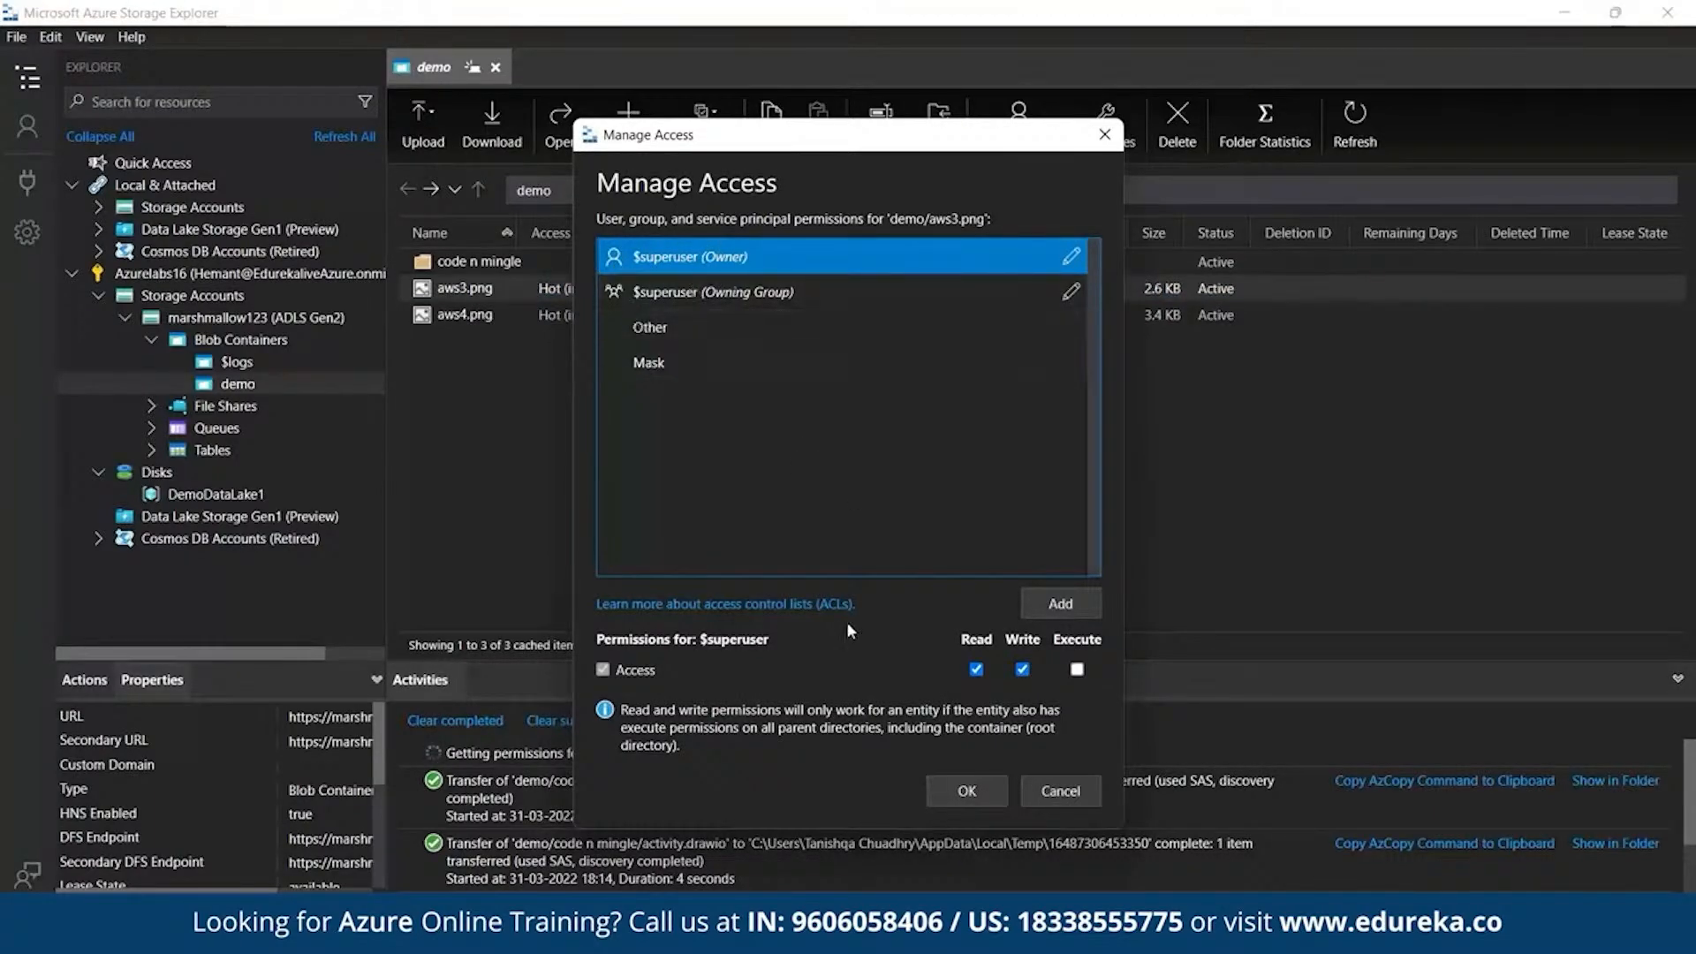
click(1056, 606)
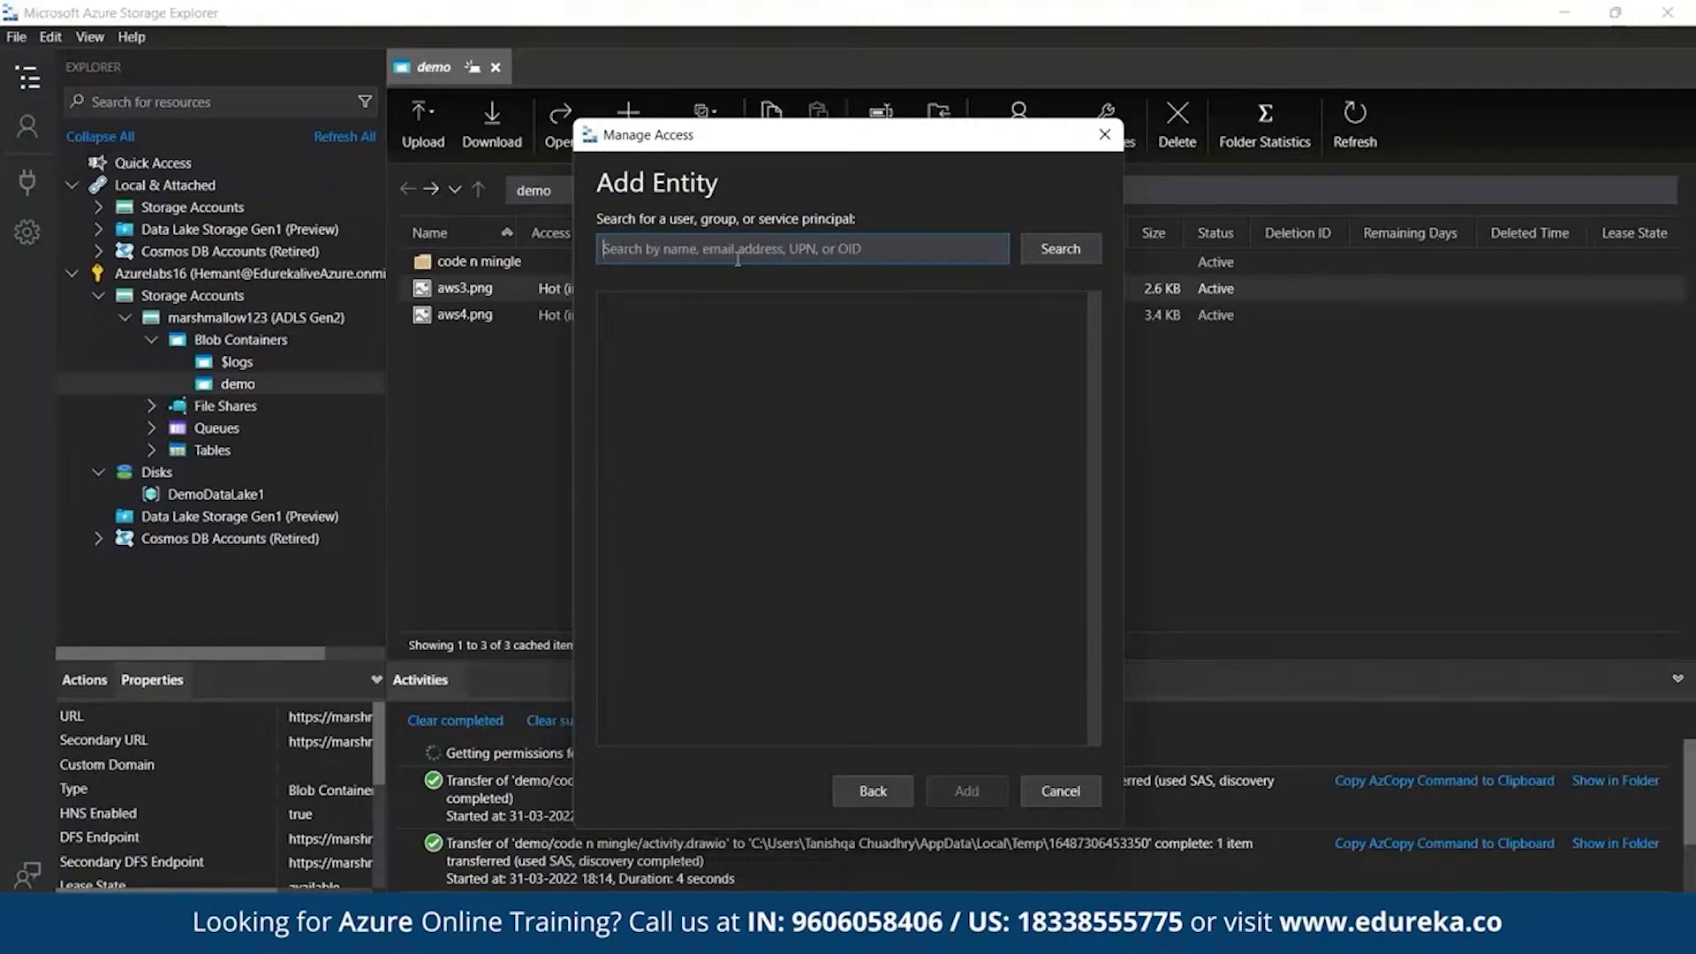
text(adam)
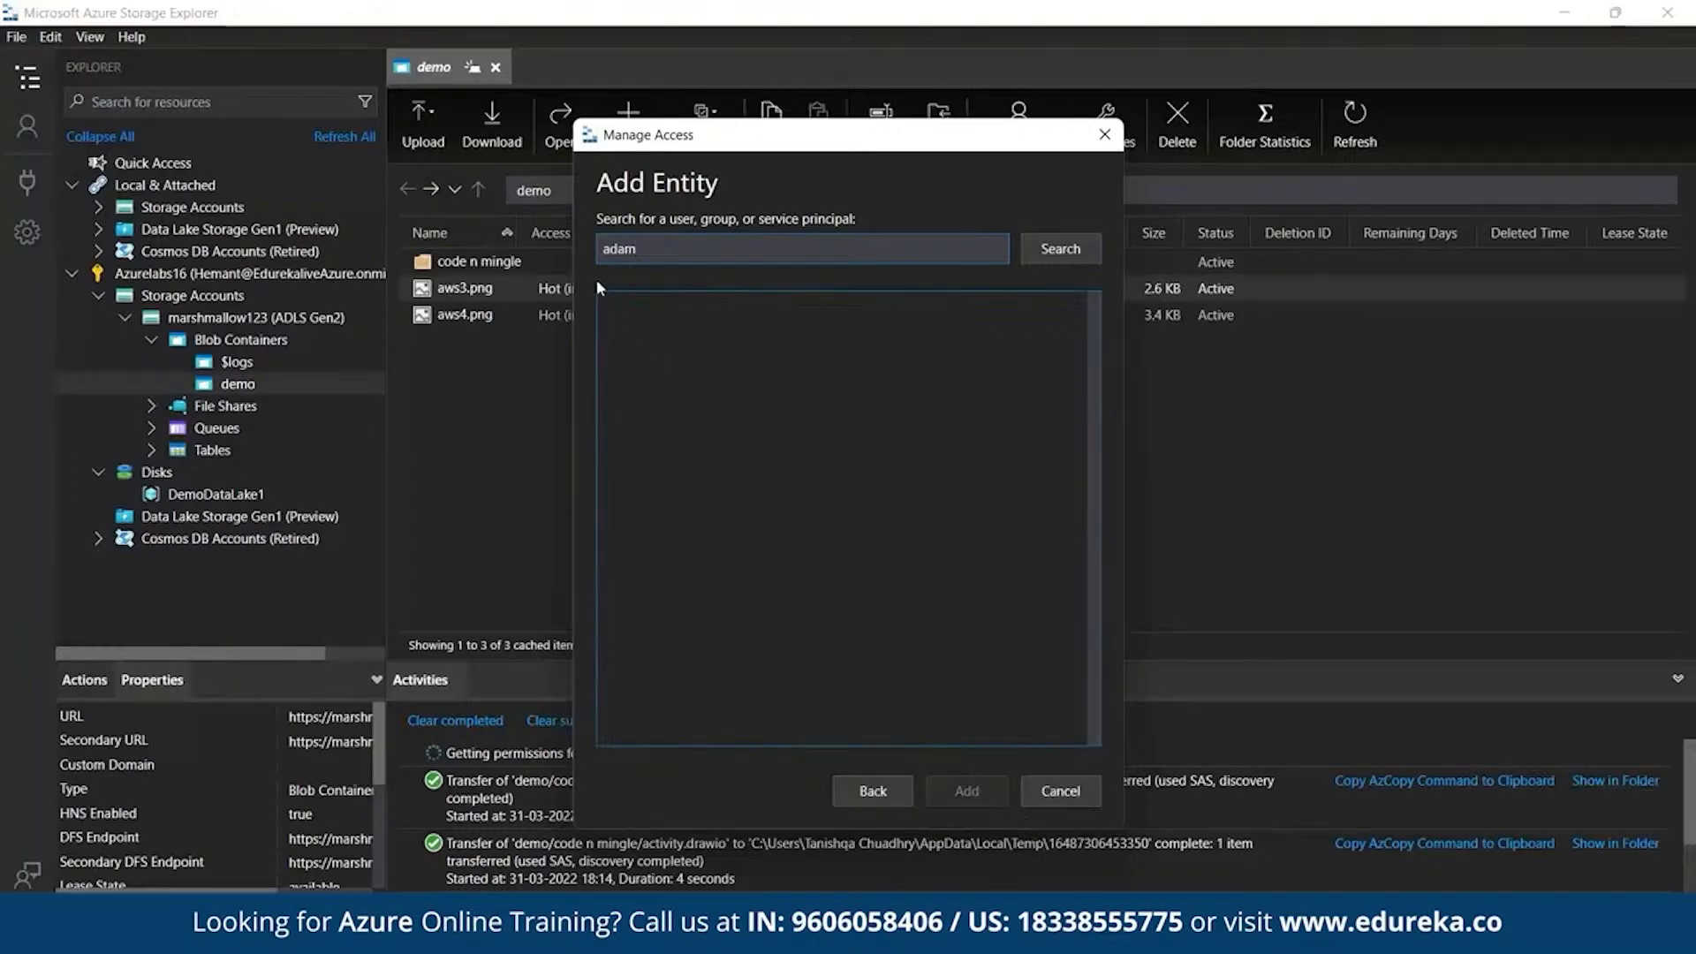
click(1060, 790)
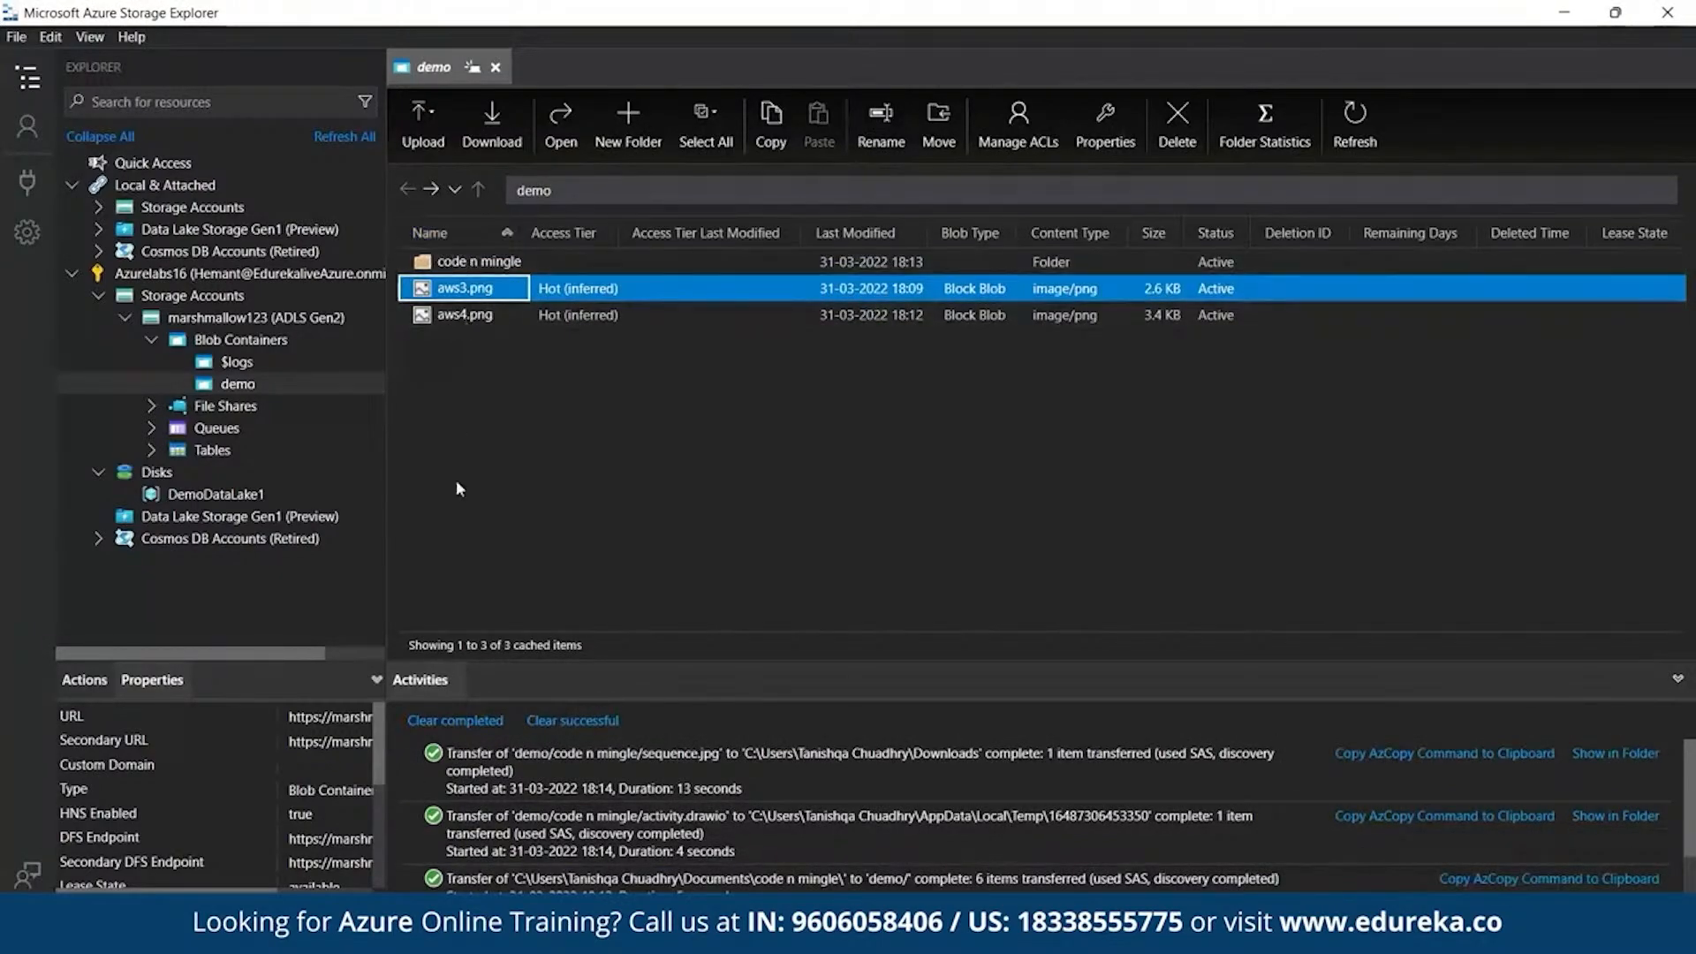
right_click(232, 386)
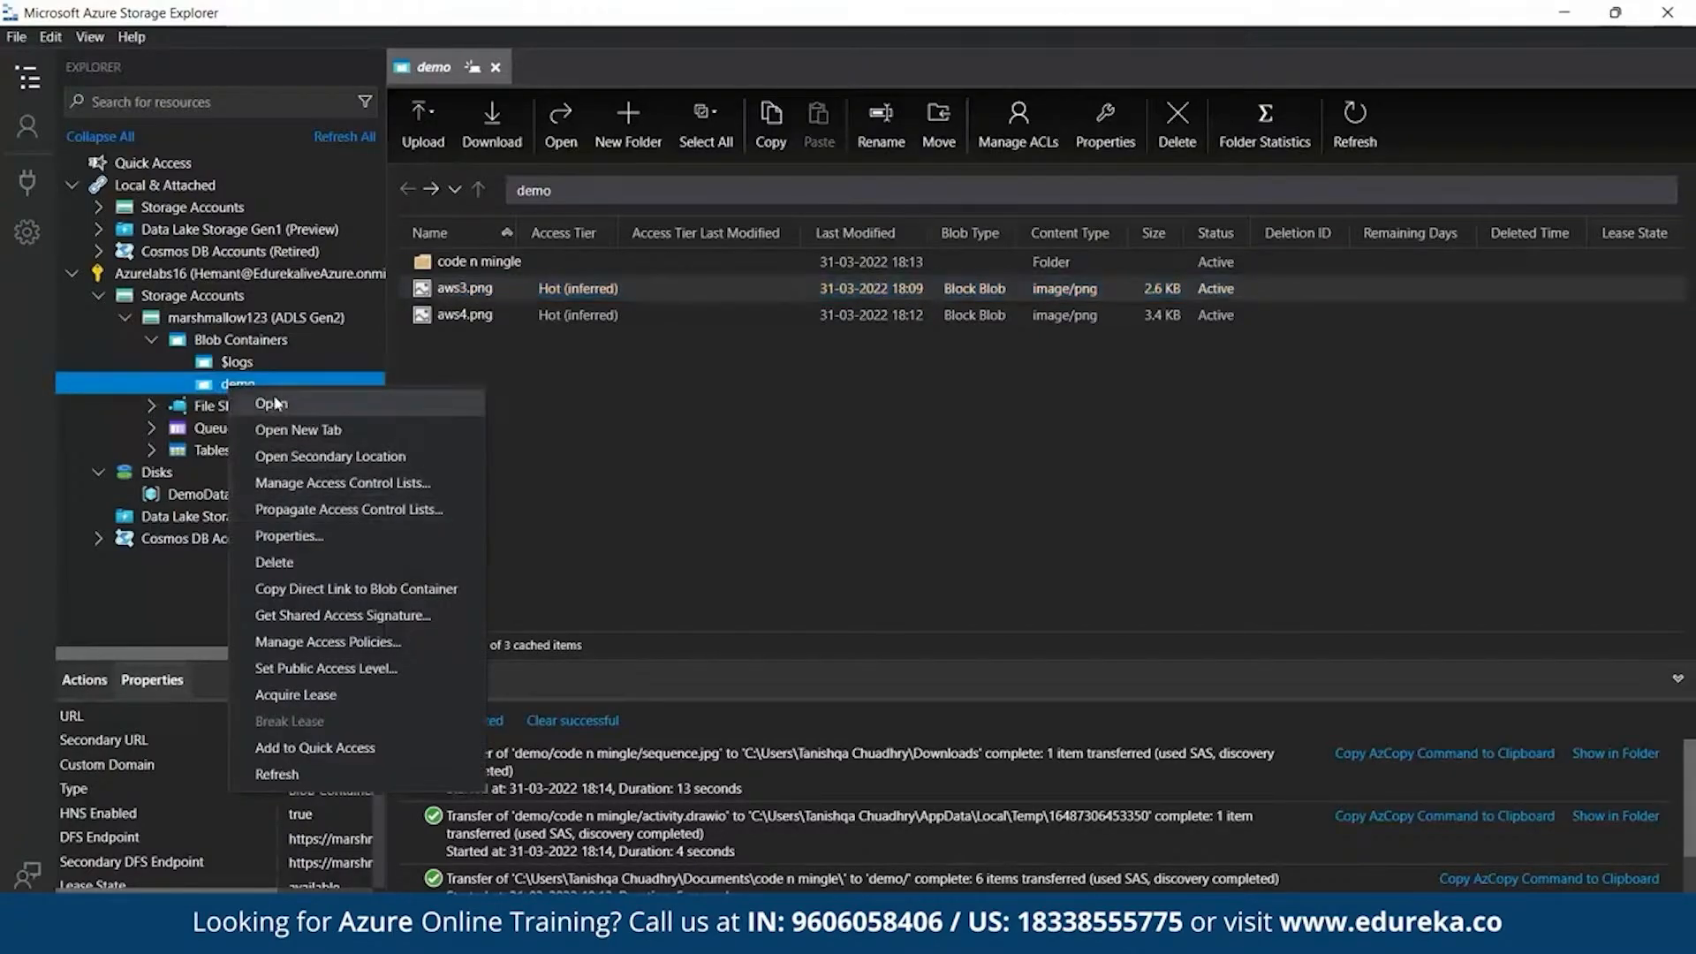
click(311, 484)
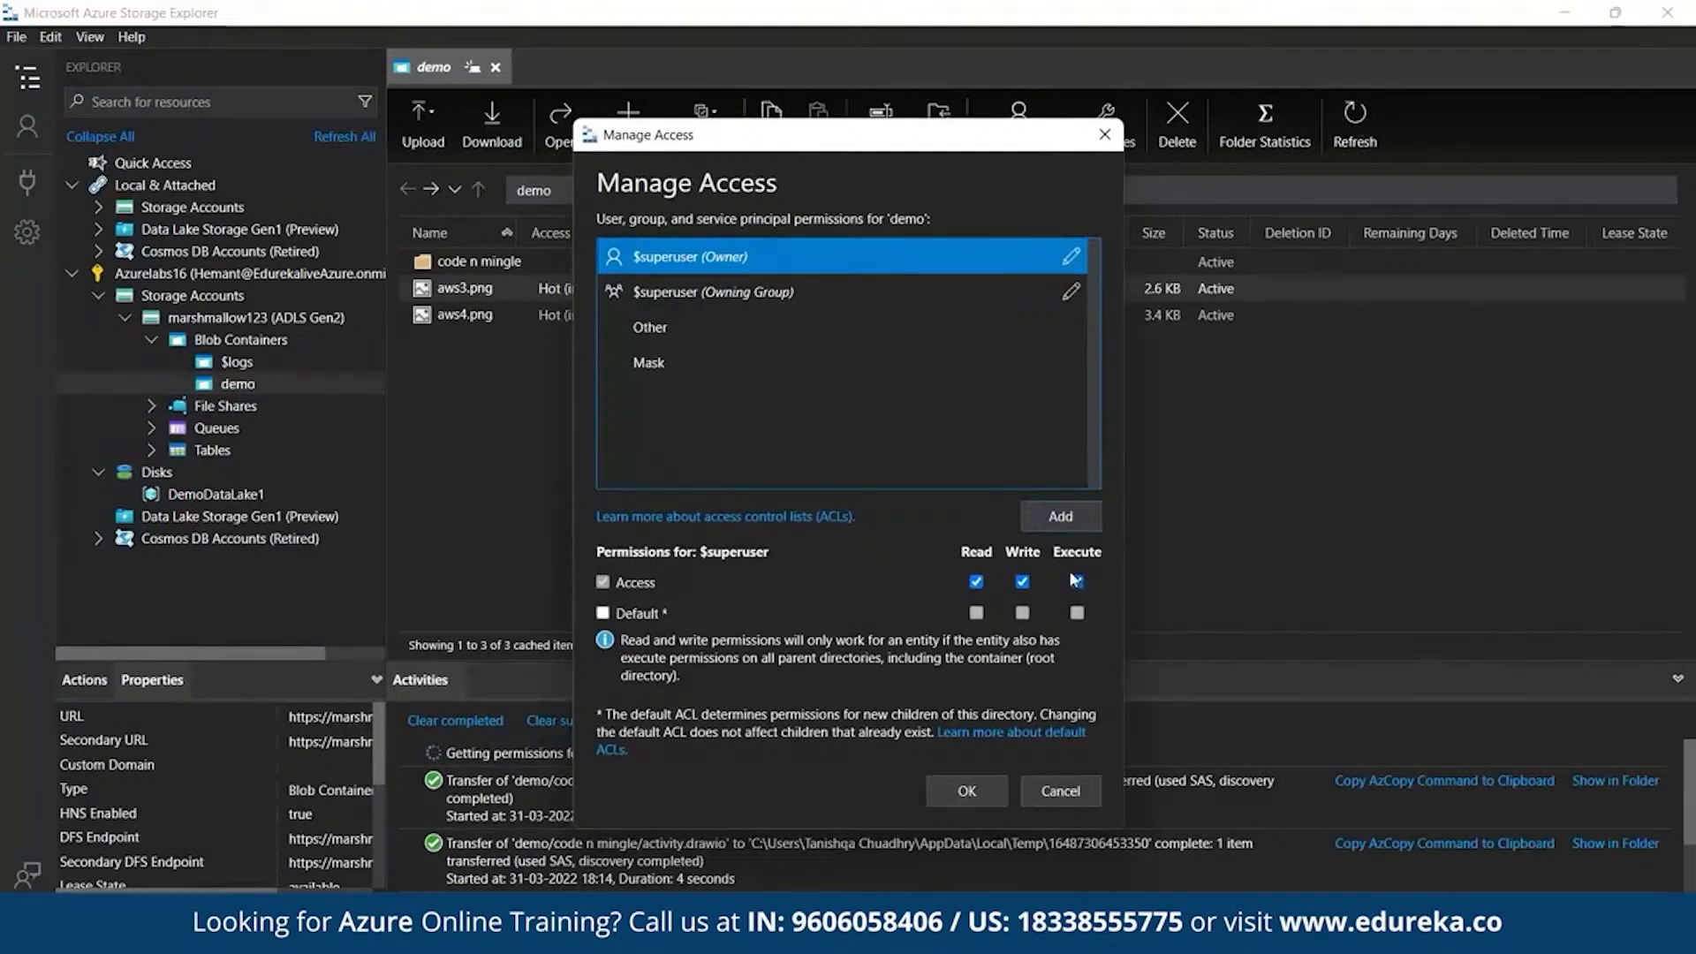
click(1060, 512)
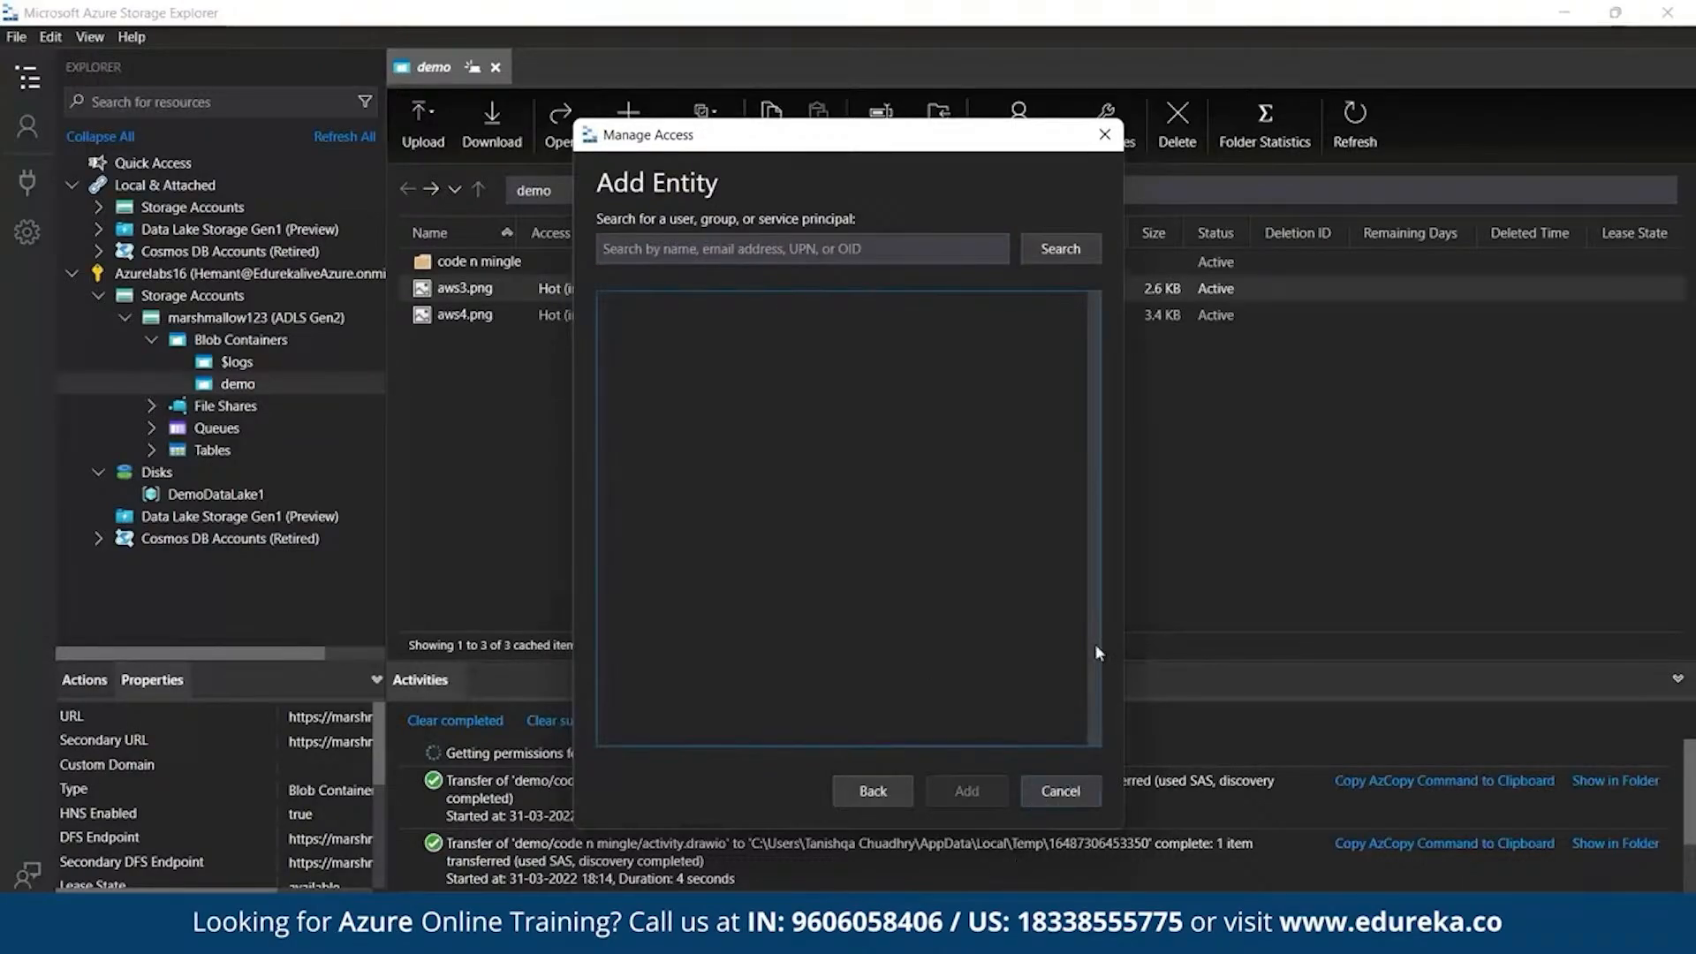
click(893, 790)
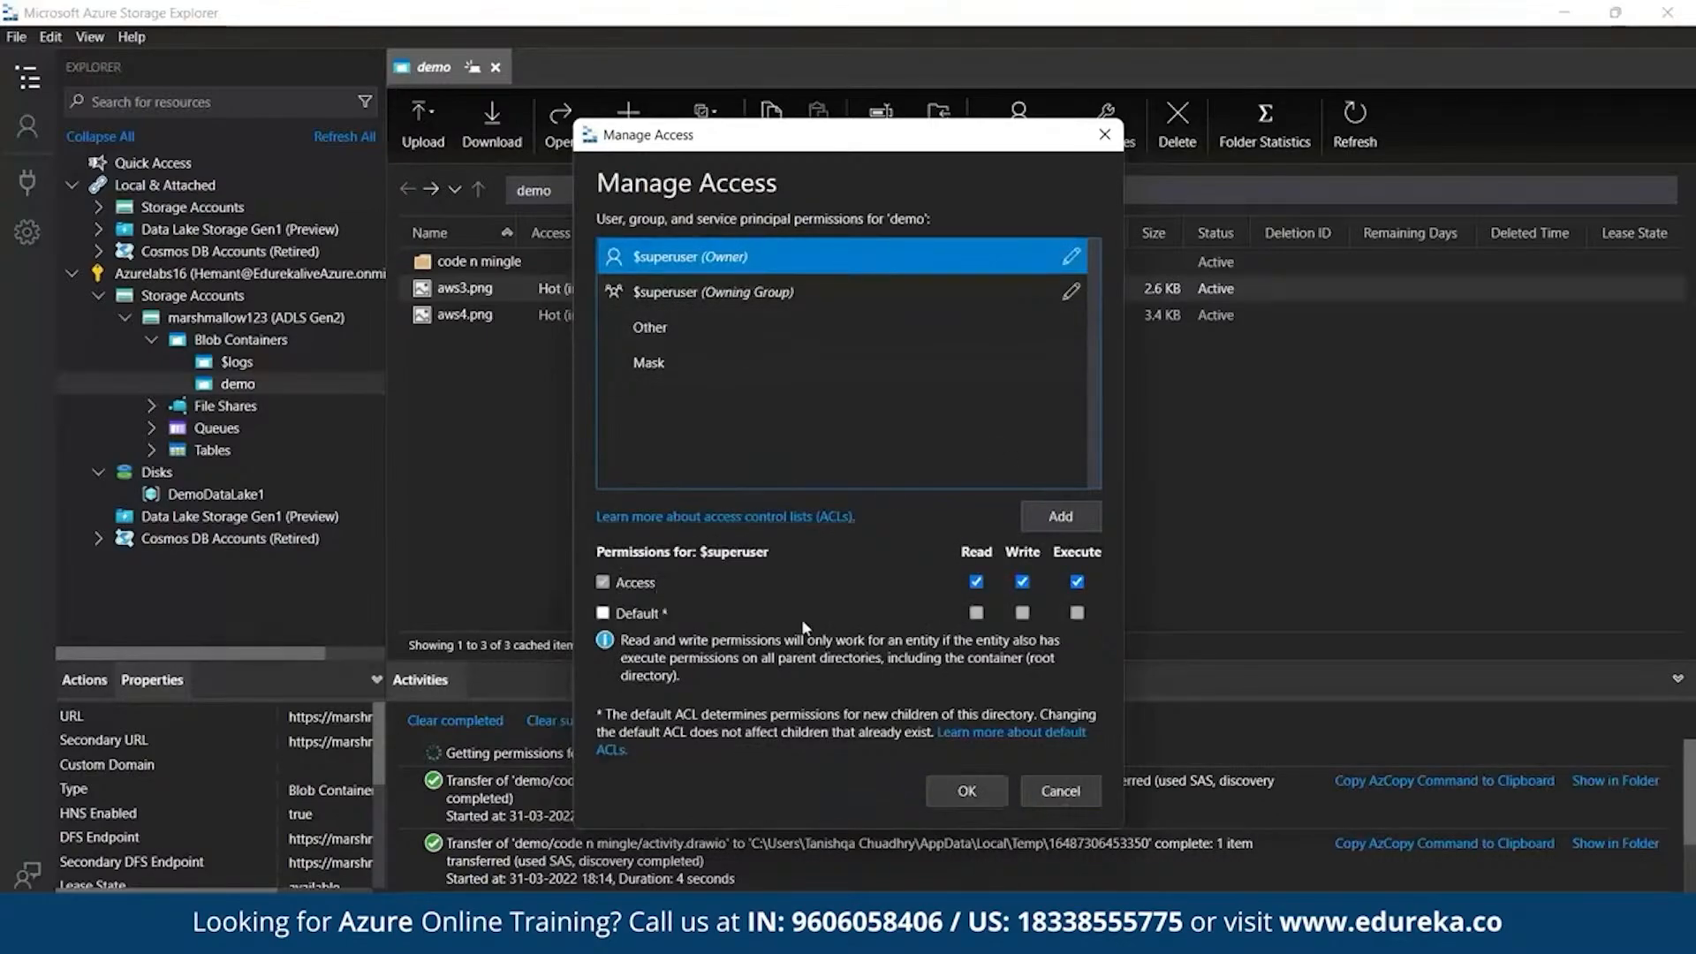
click(977, 583)
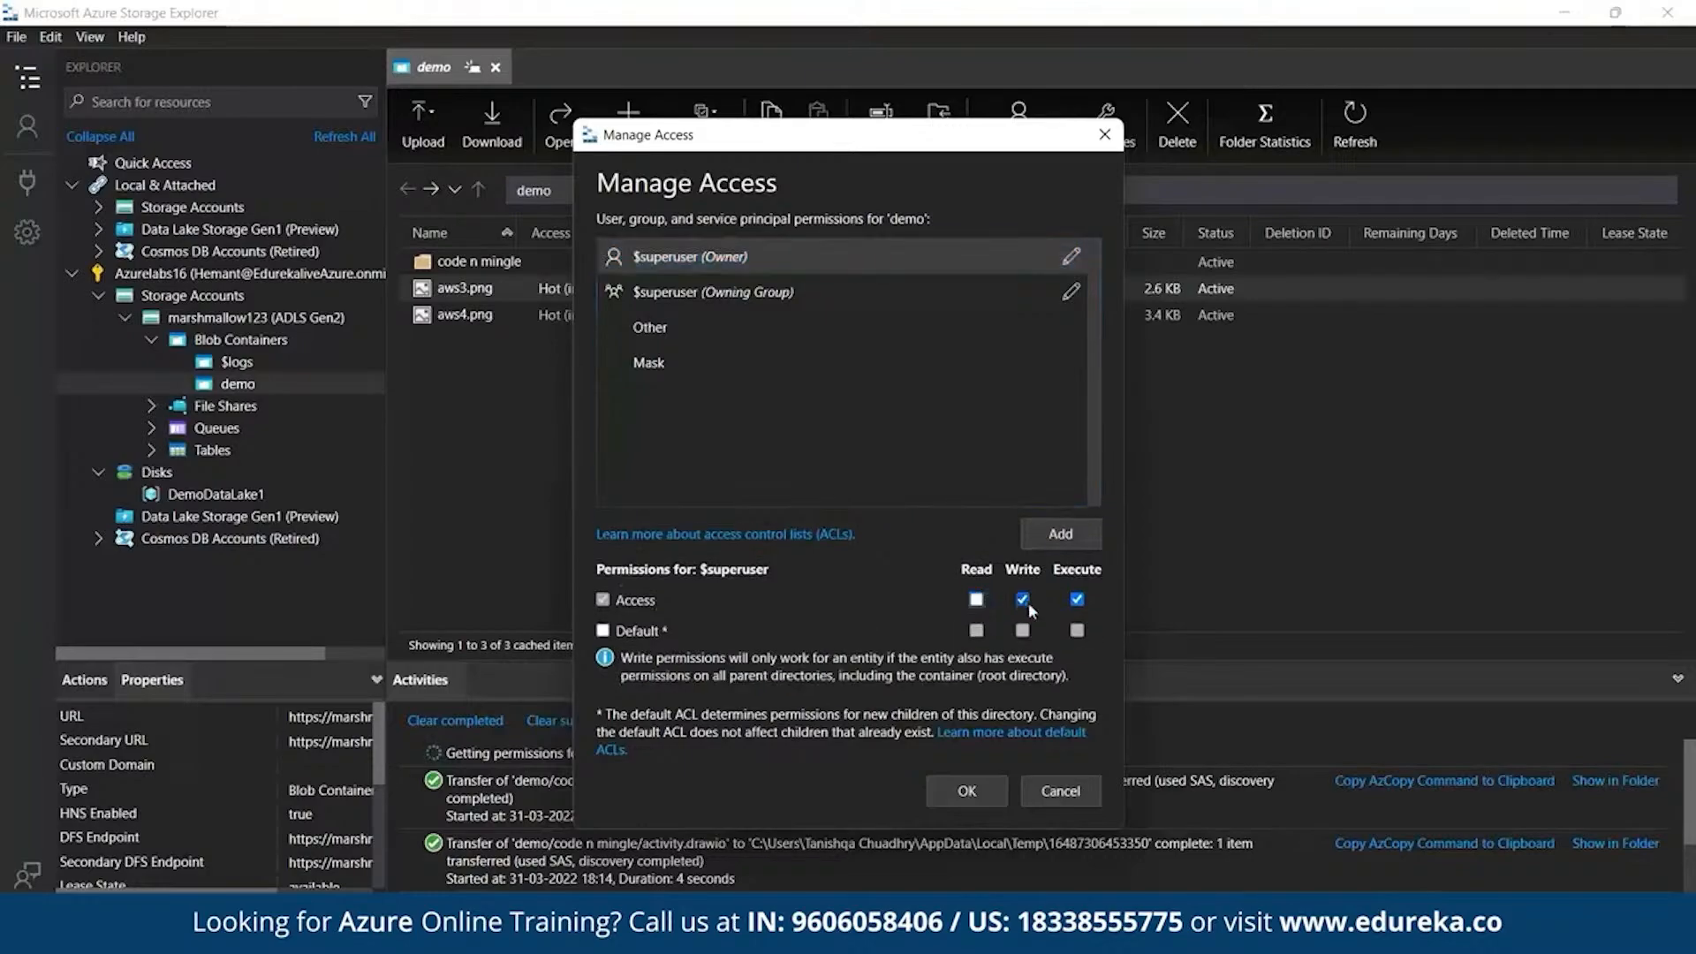
click(1078, 600)
click(977, 602)
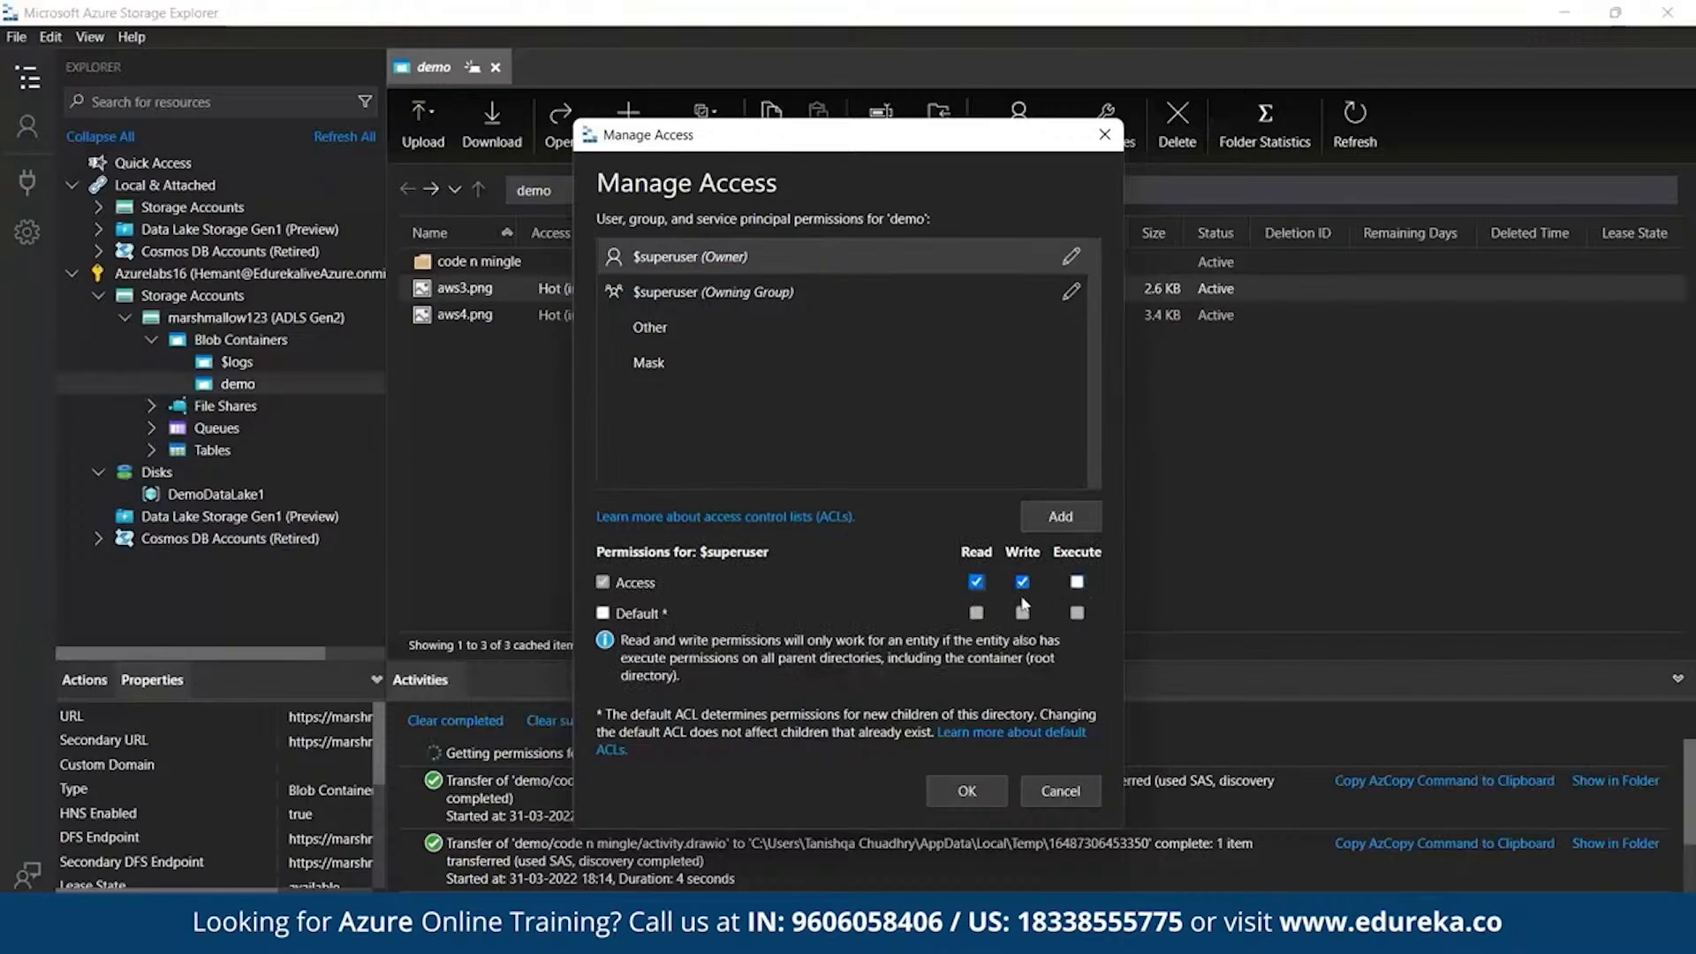
click(1078, 582)
click(972, 801)
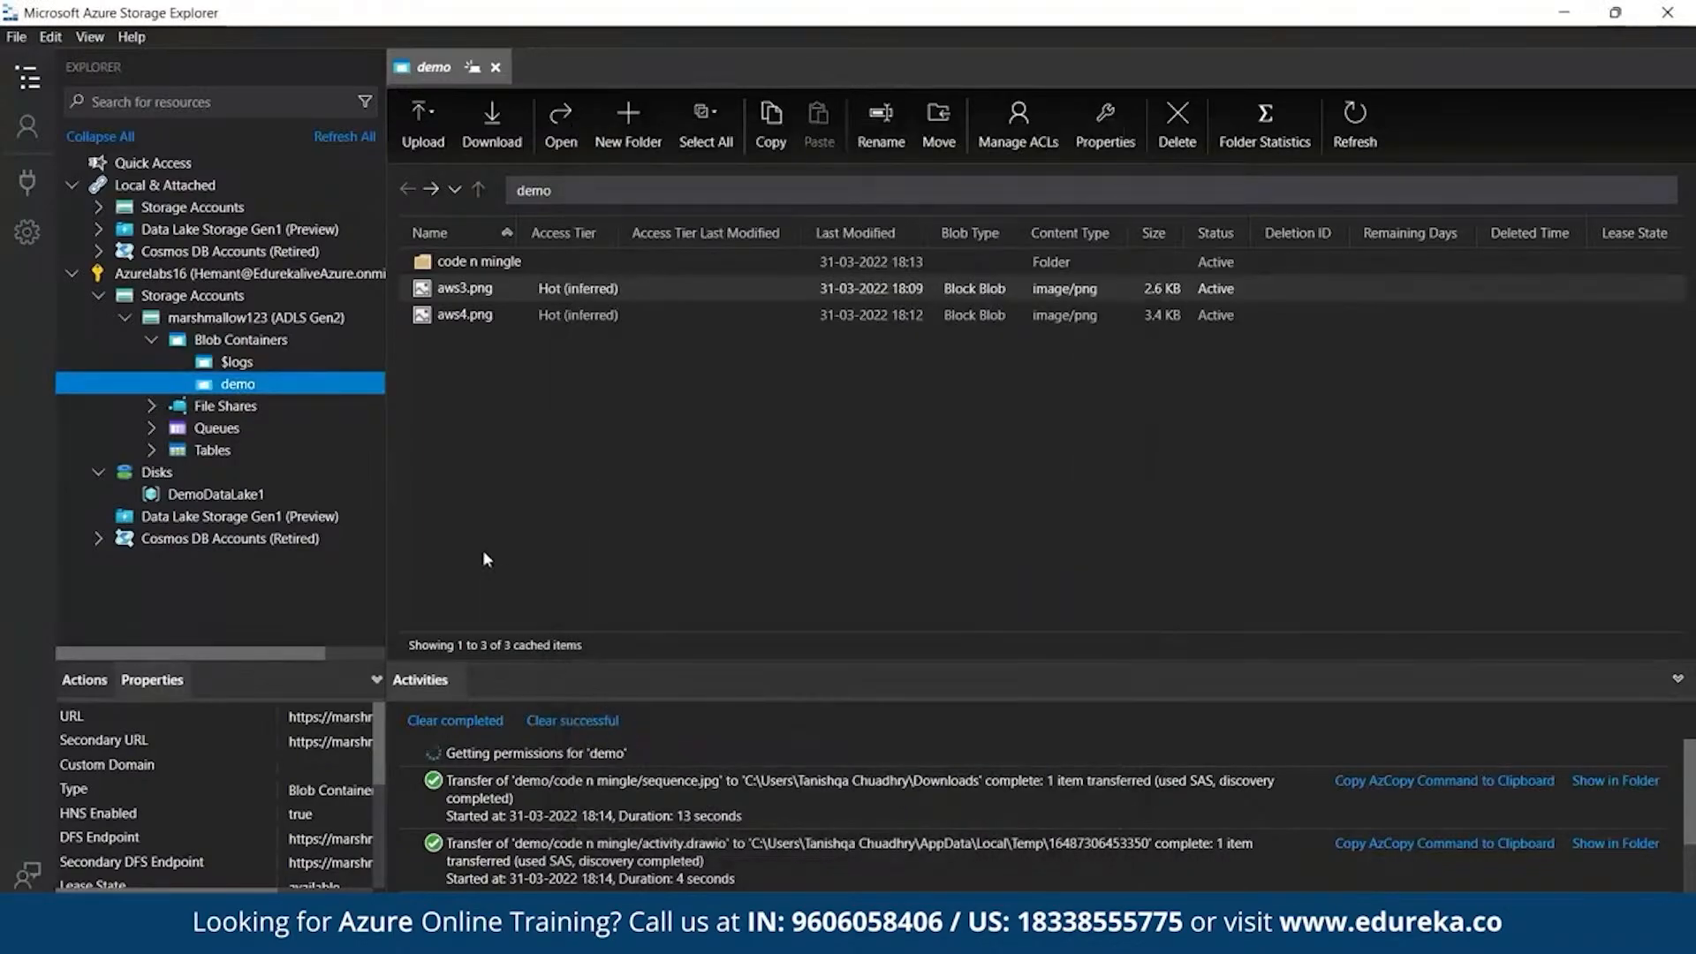